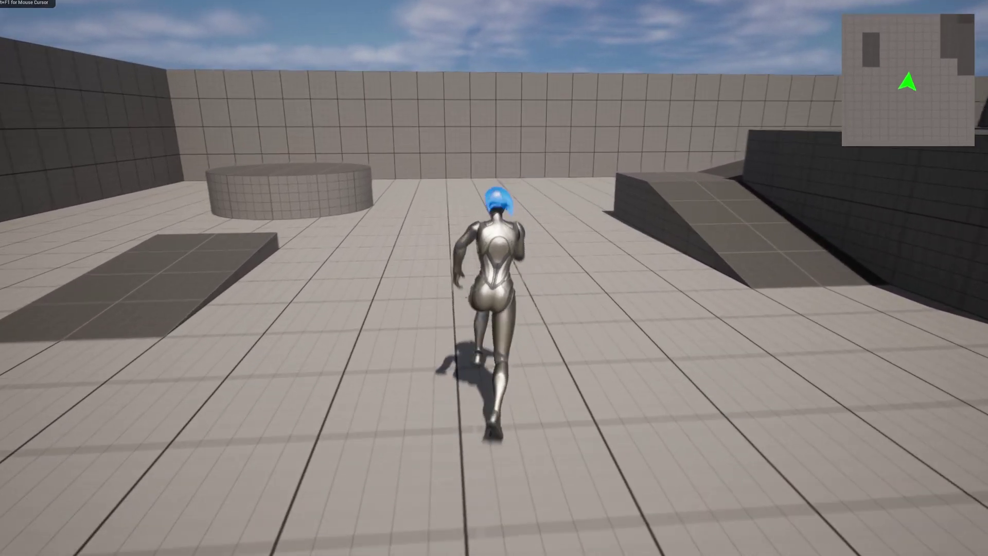
key(space)
key(w)
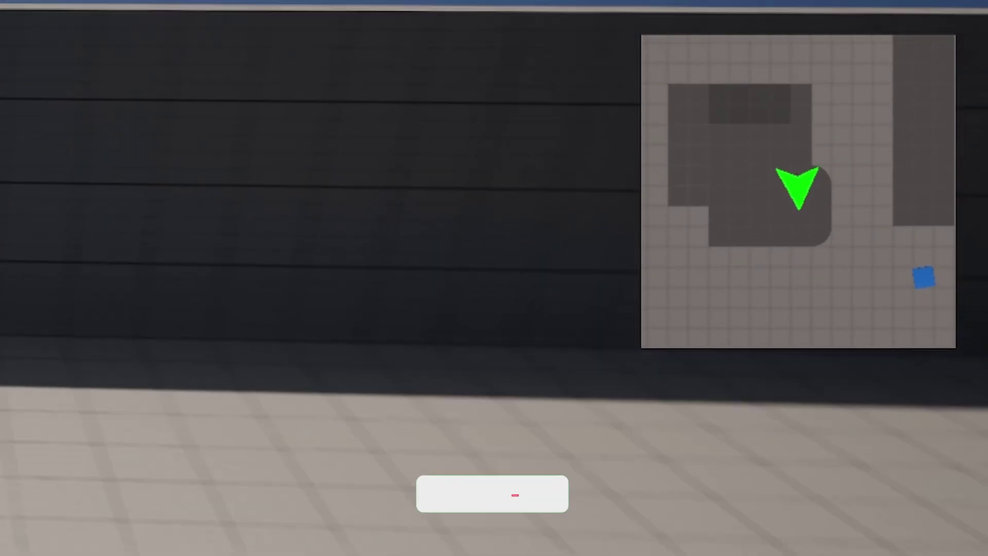
key(w)
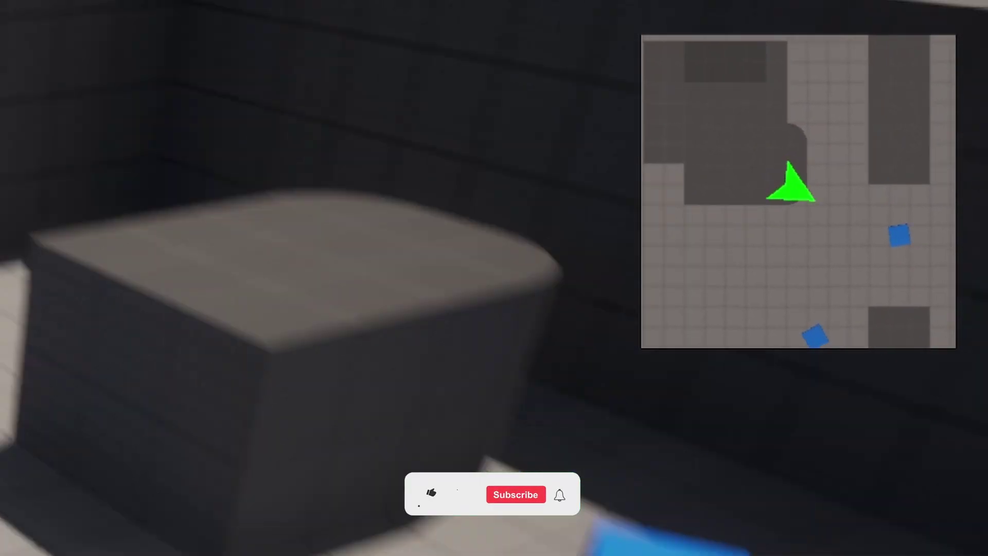
key(w)
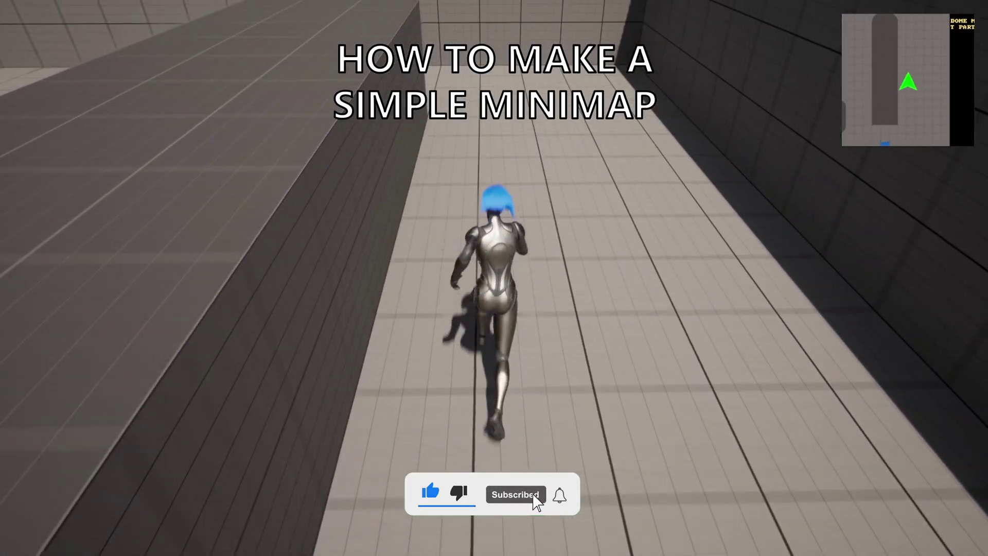
key(w)
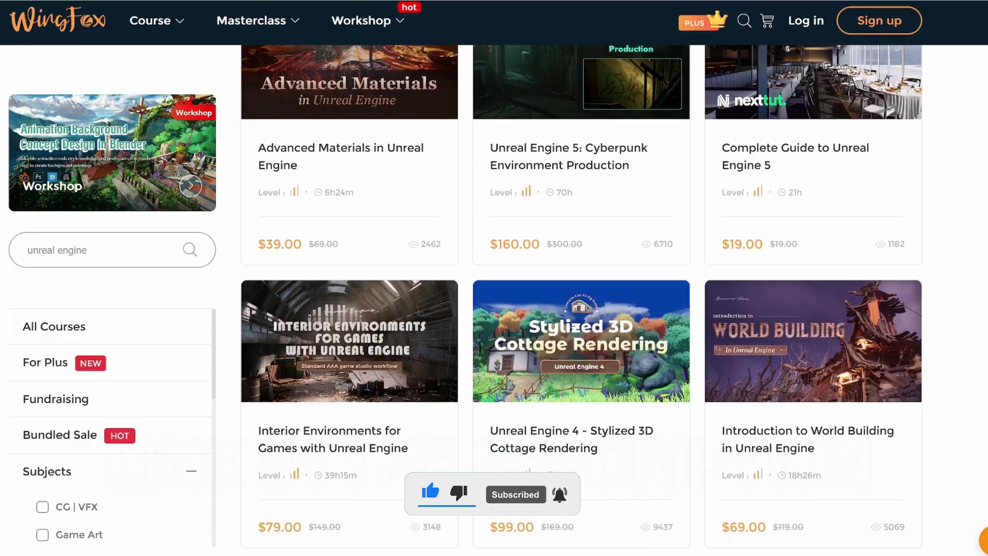
scroll(581, 299, down, 3)
scroll(582, 299, down, 8)
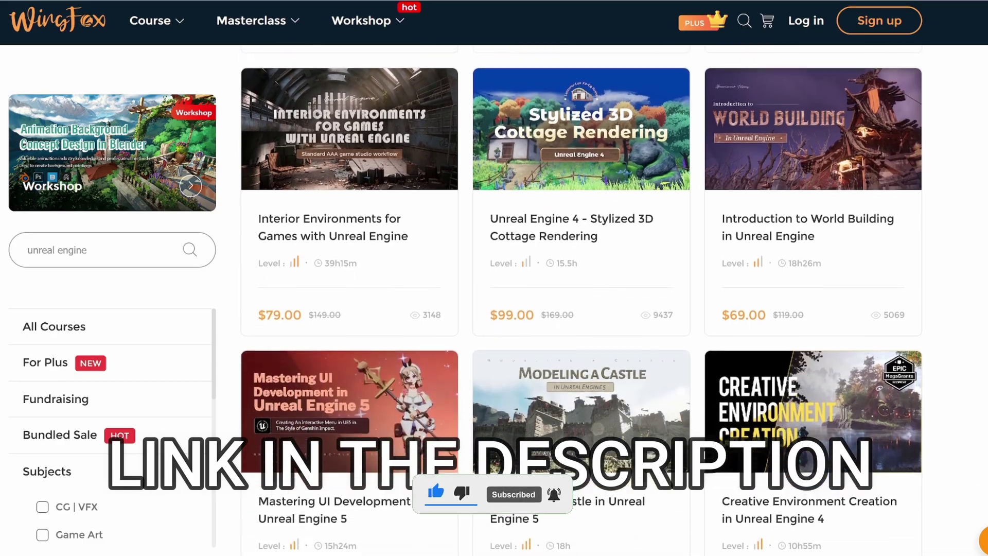
scroll(581, 299, down, 7)
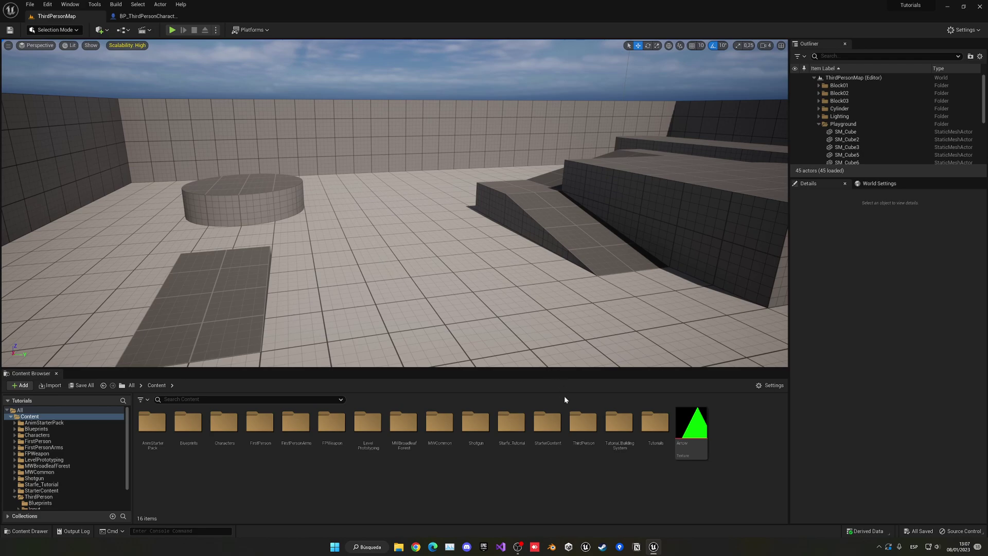
Open the BP_ThirdPersonCharacter blueprint from the ThirdPerson Blueprints folder and show its 3D viewport.
double_click(583, 422)
double_click(152, 422)
double_click(149, 428)
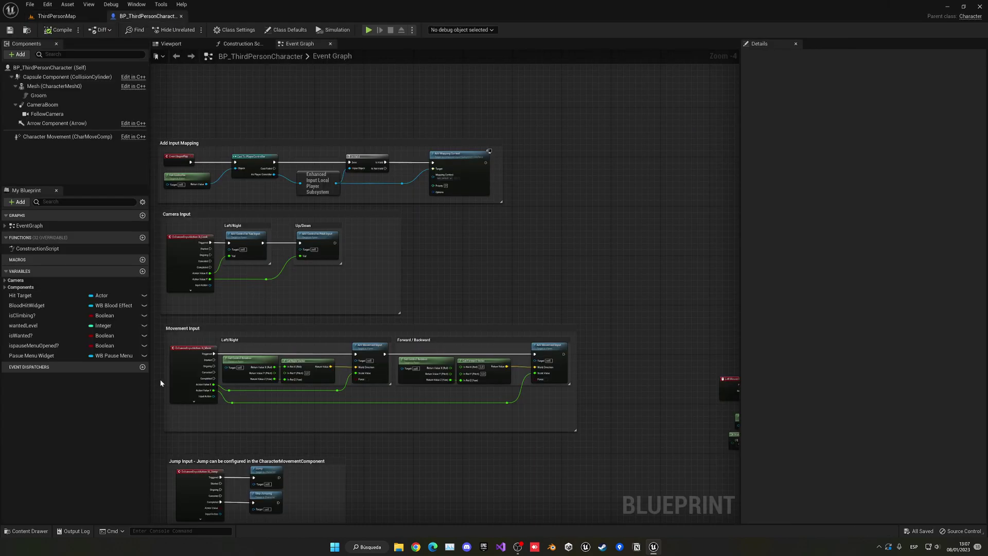
click(173, 45)
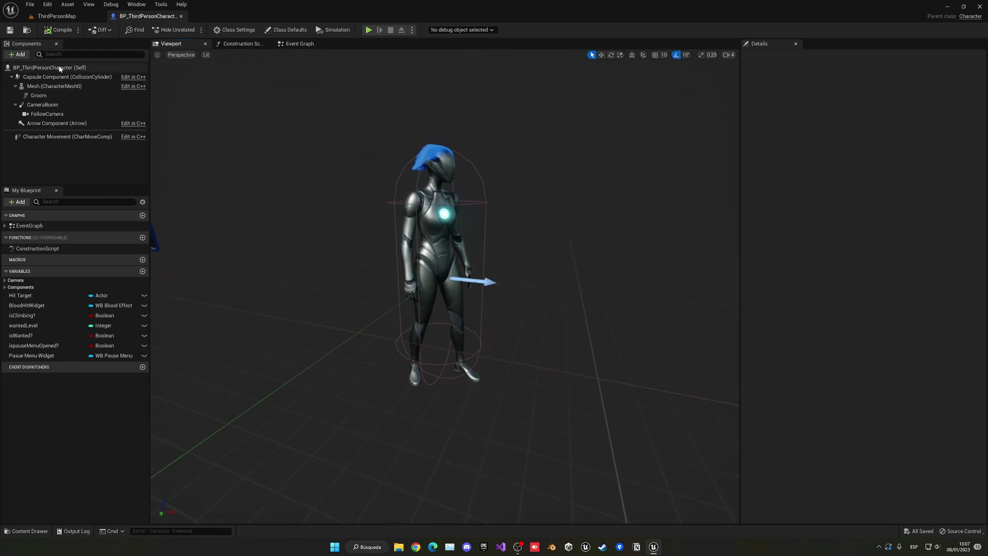
Add a Spring Arm component to the character and name it "MiniMap SpringArm".
click(23, 55)
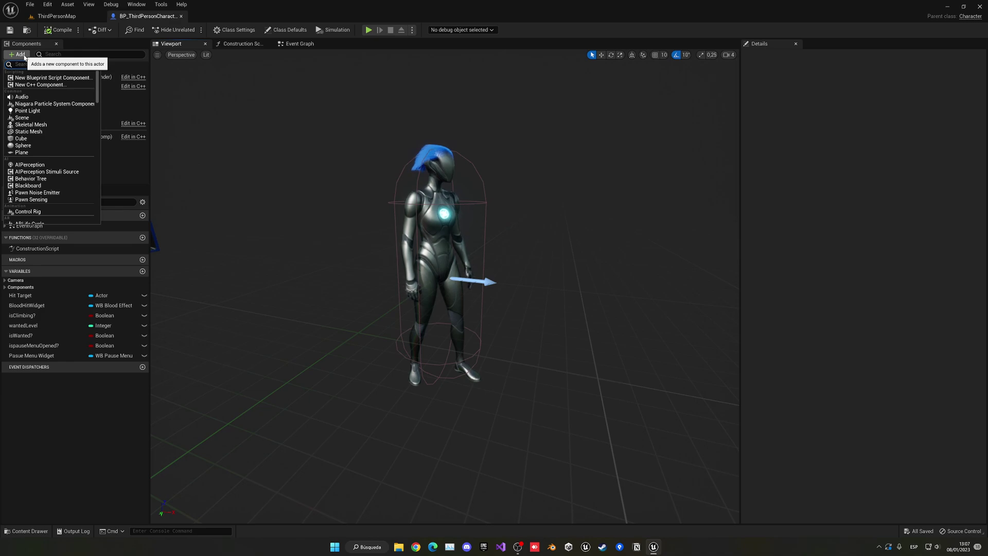
text(sp)
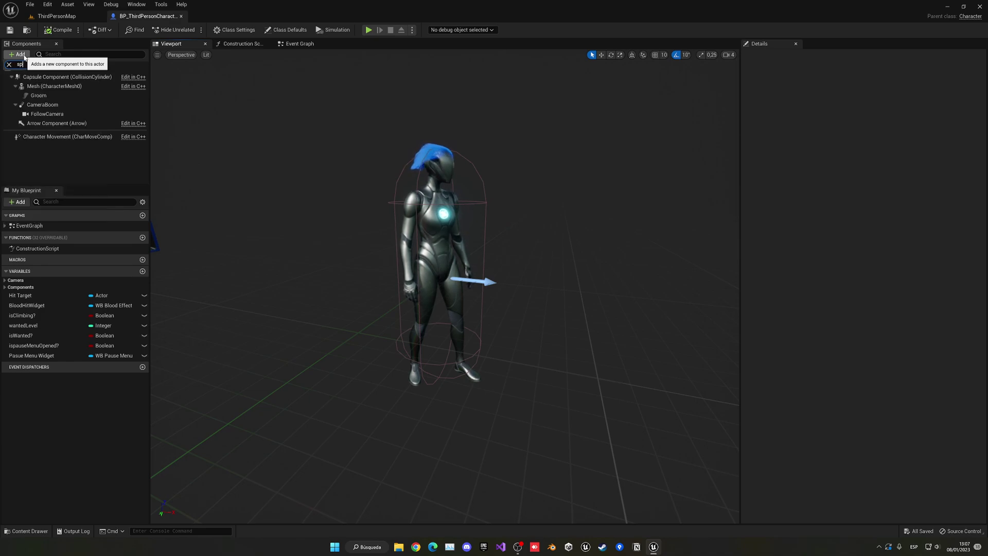
text(ring)
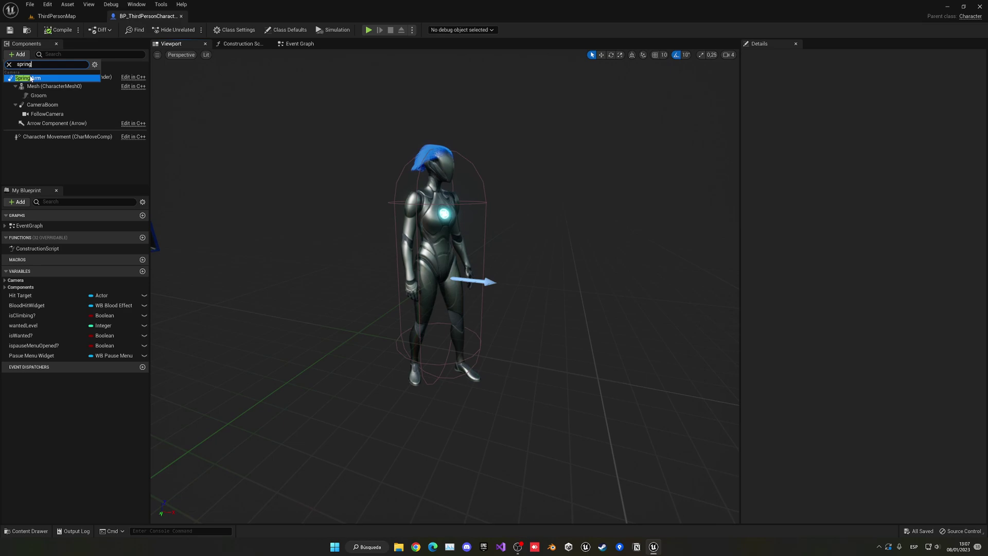
click(32, 78)
key(Home)
text(Min)
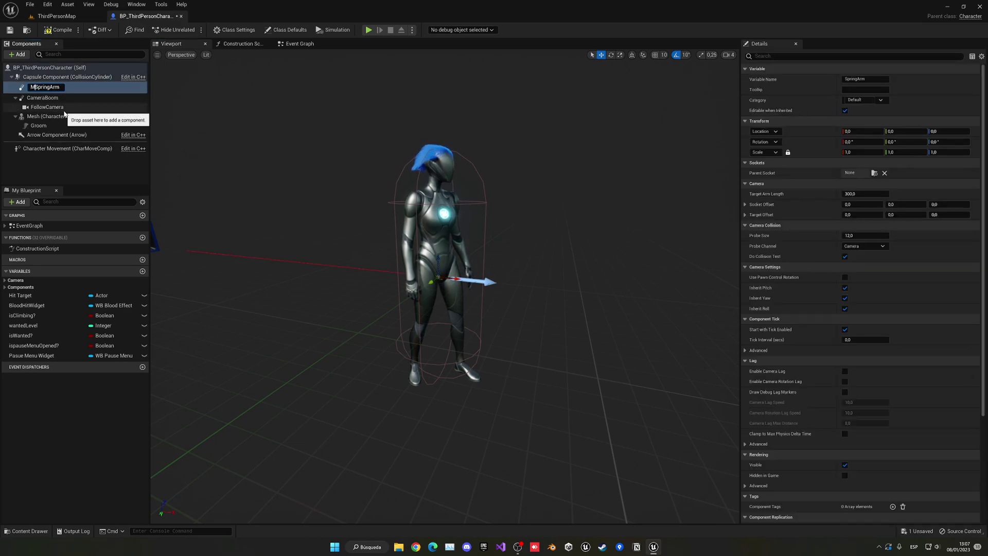
text(iMap)
key(Return)
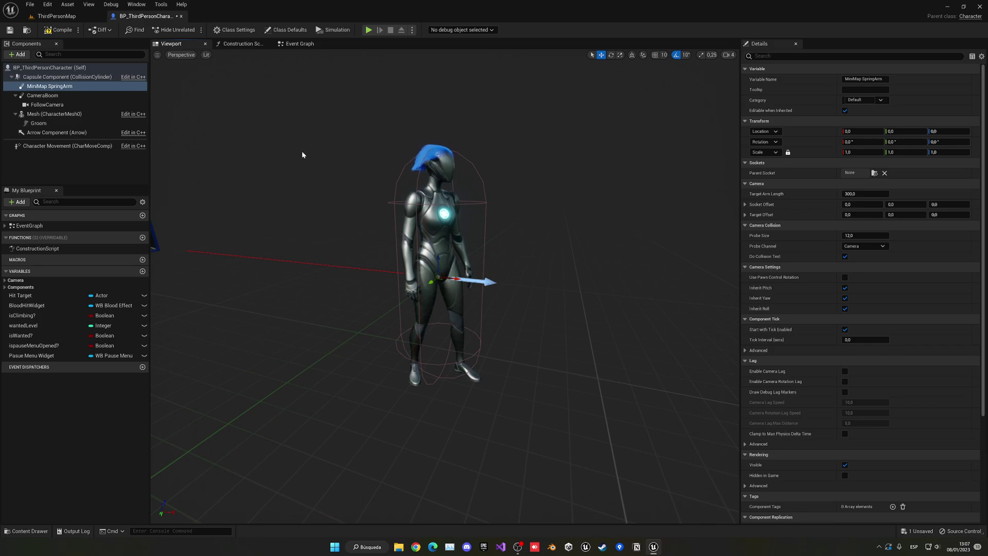
Add a Scene Capture Component 2D as a child of MiniMap SpringArm.
scroll(362, 124, down, 3)
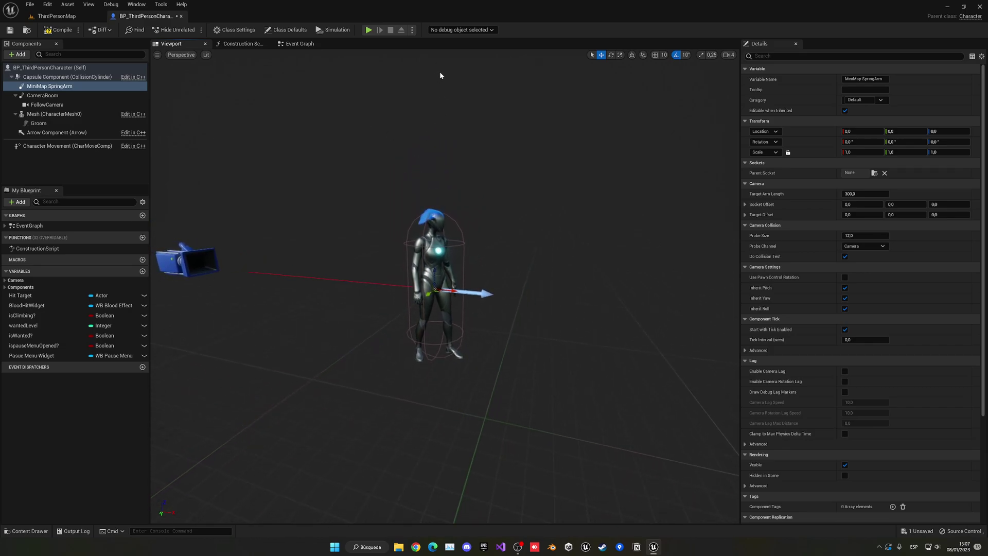
scroll(441, 82, down, 2)
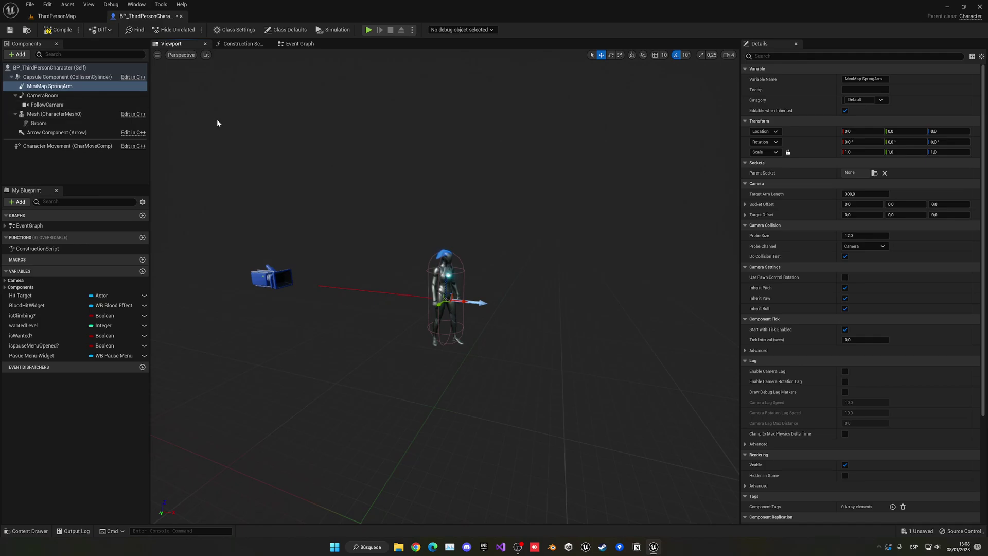
click(17, 54)
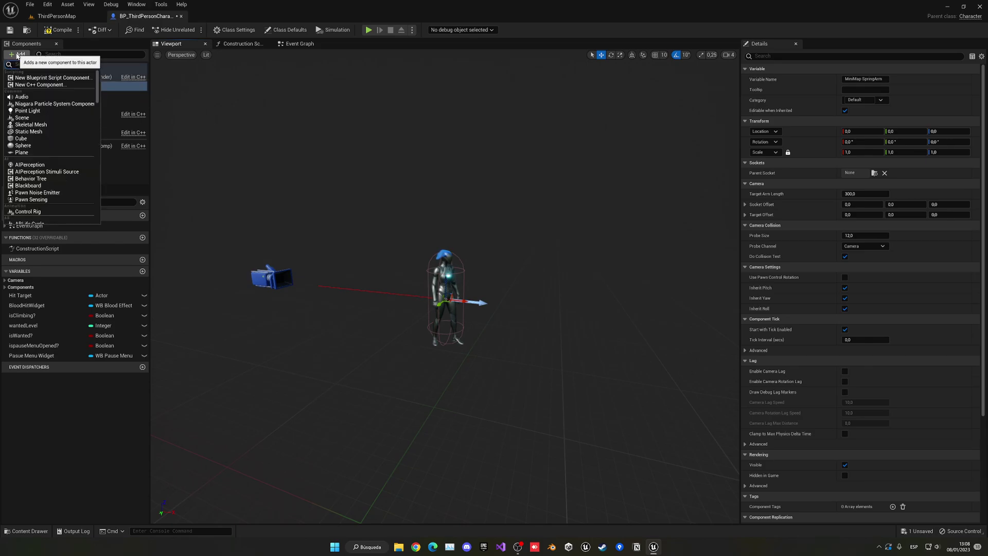
text(capt)
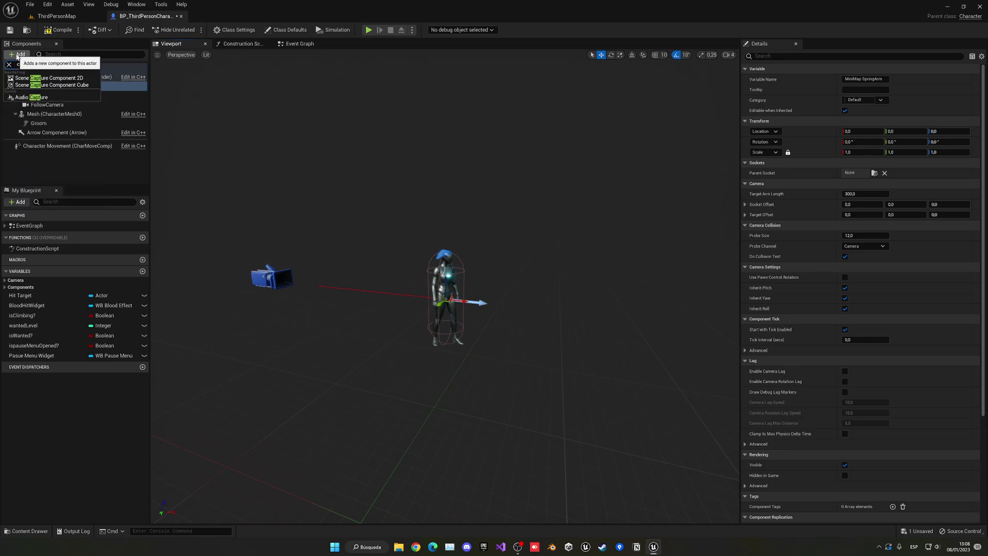
click(70, 78)
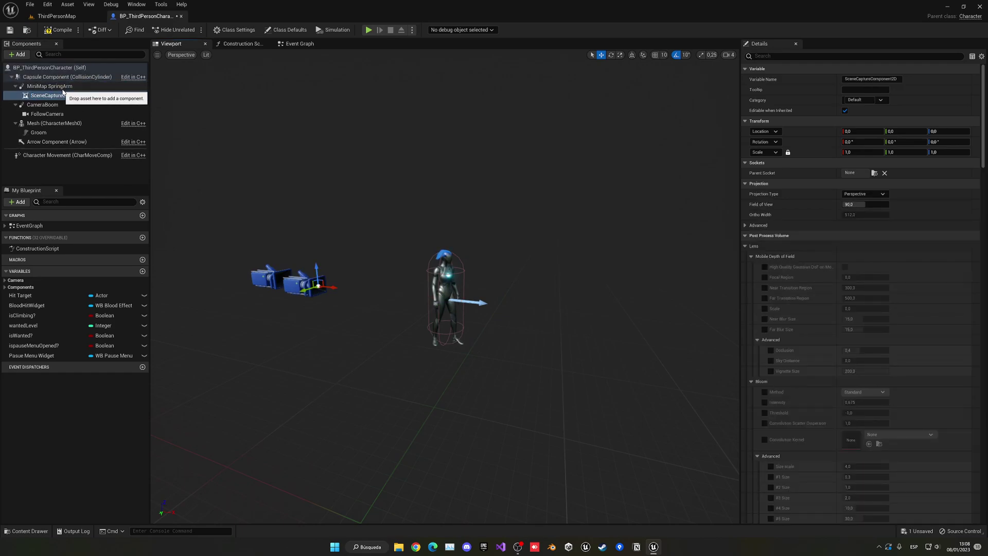
Rotate MiniMap SpringArm to -90° around Y so the scene capture looks straight down on the character from above.
click(61, 87)
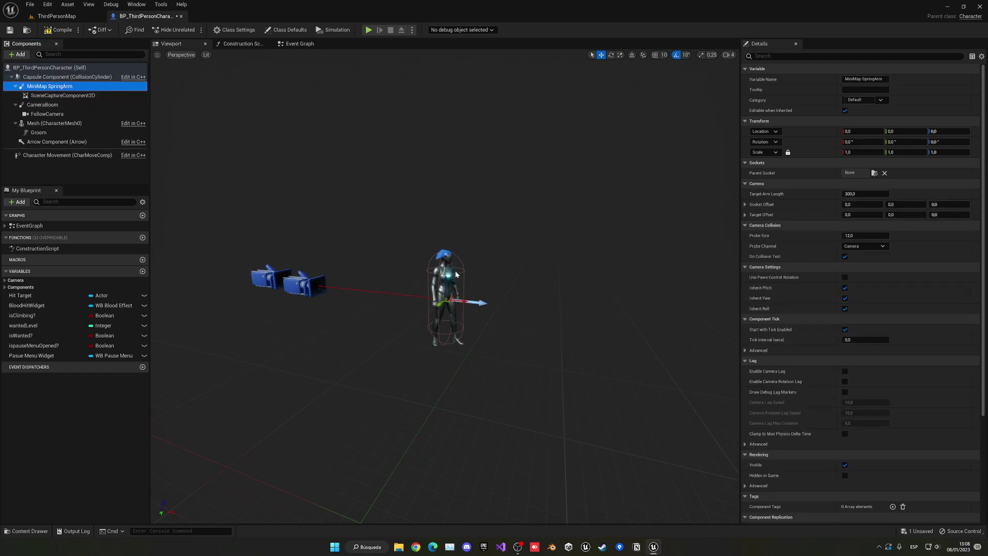
key(e)
drag(461, 278, 446, 340)
key(w)
right_drag(446, 340, 466, 320)
key(s)
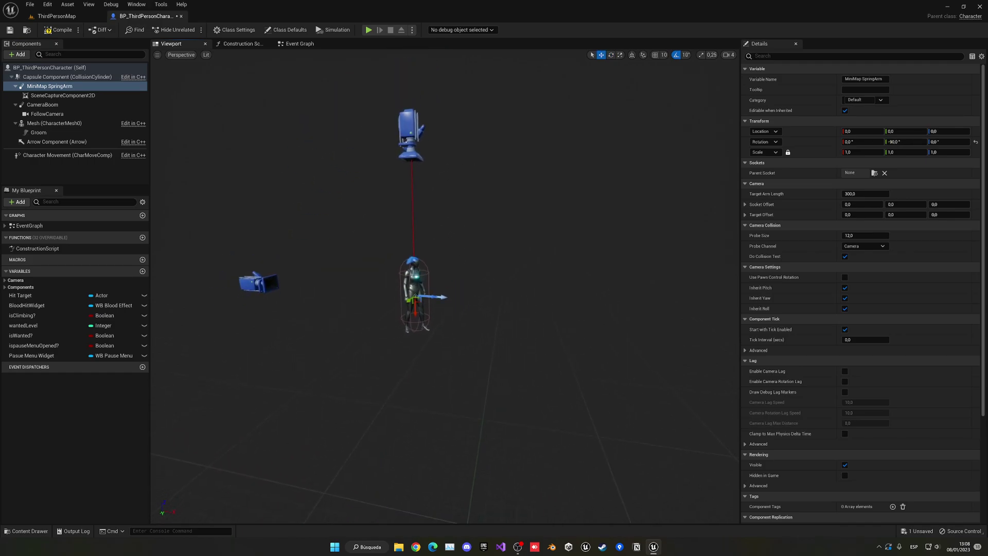
right_drag(477, 176, 474, 161)
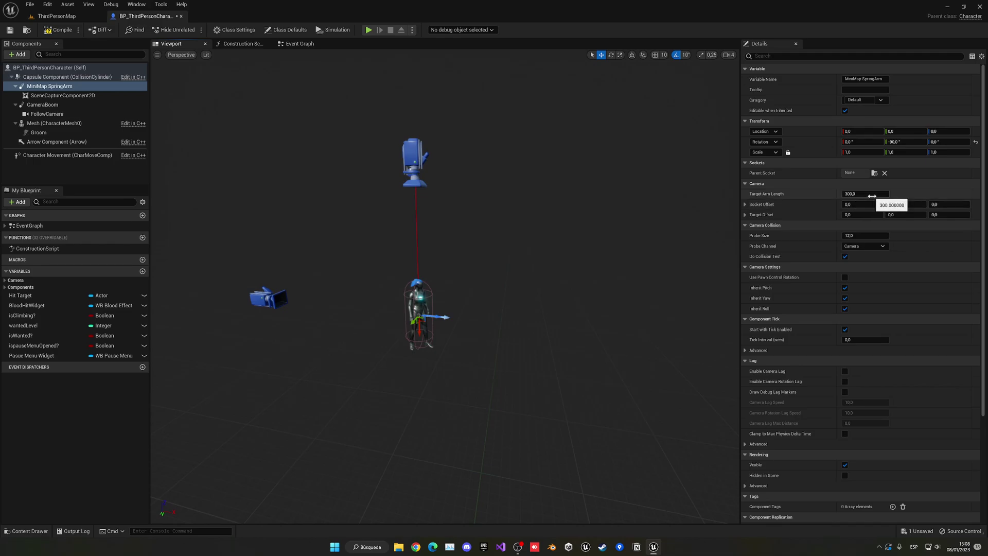
Set the Target Arm Length of MiniMap SpringArm to 450.
click(872, 196)
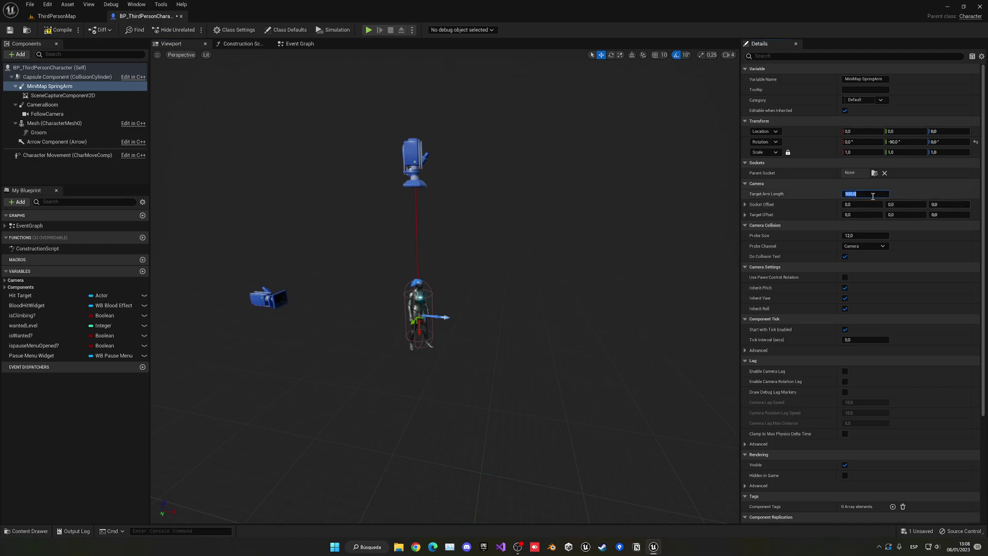
key(Return)
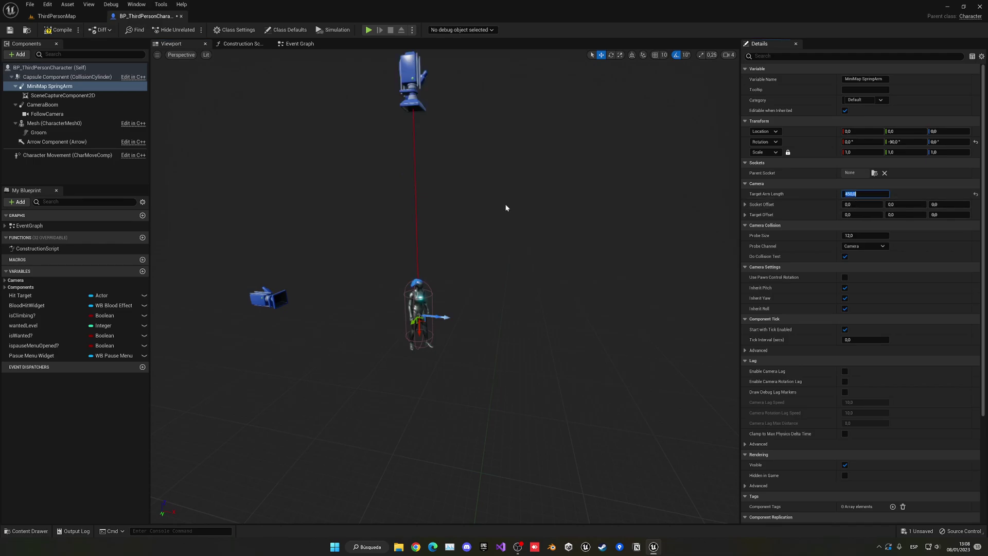
mouse_move(252, 129)
right_down()
mouse_move(255, 111)
mouse_move(252, 128)
right_up()
key(w)
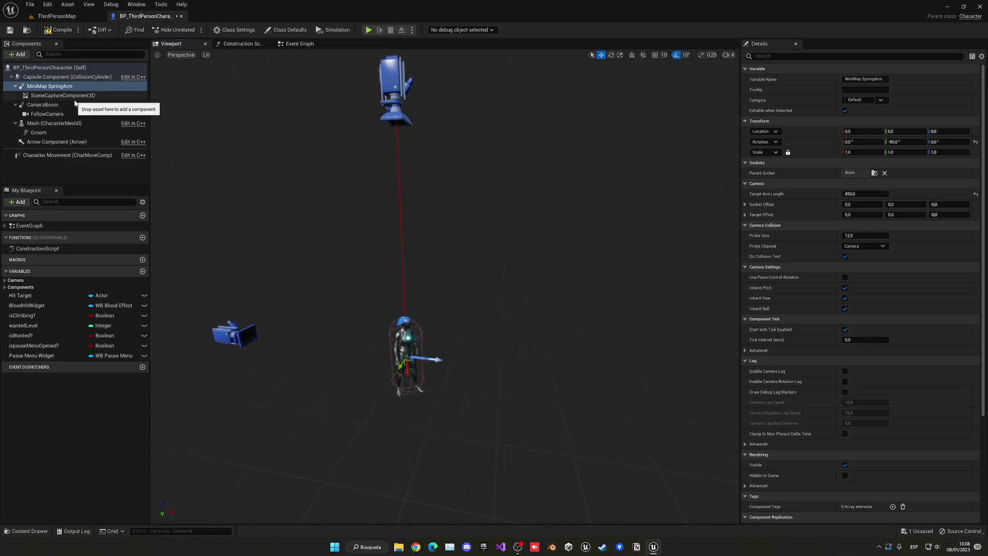
Create a Render Target named Minimap_TextureRenderTarget2D in the Content folder as the Texture Target of SceneCaptureComponent2D.
click(119, 95)
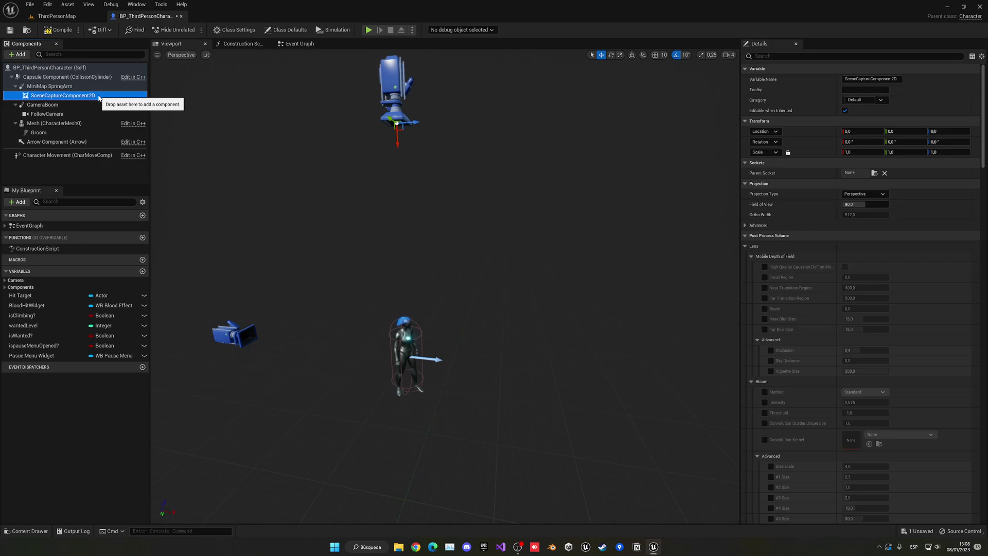
click(746, 246)
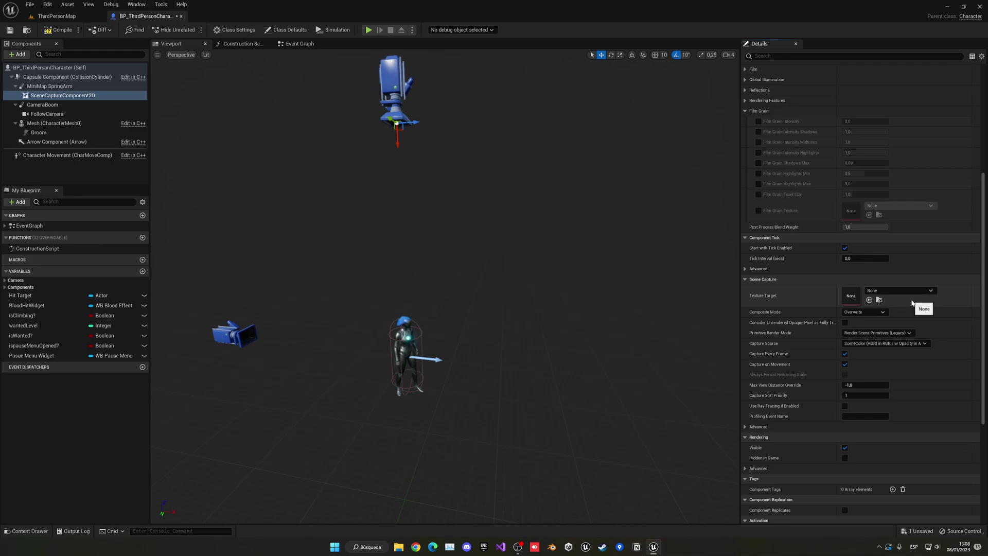
click(907, 291)
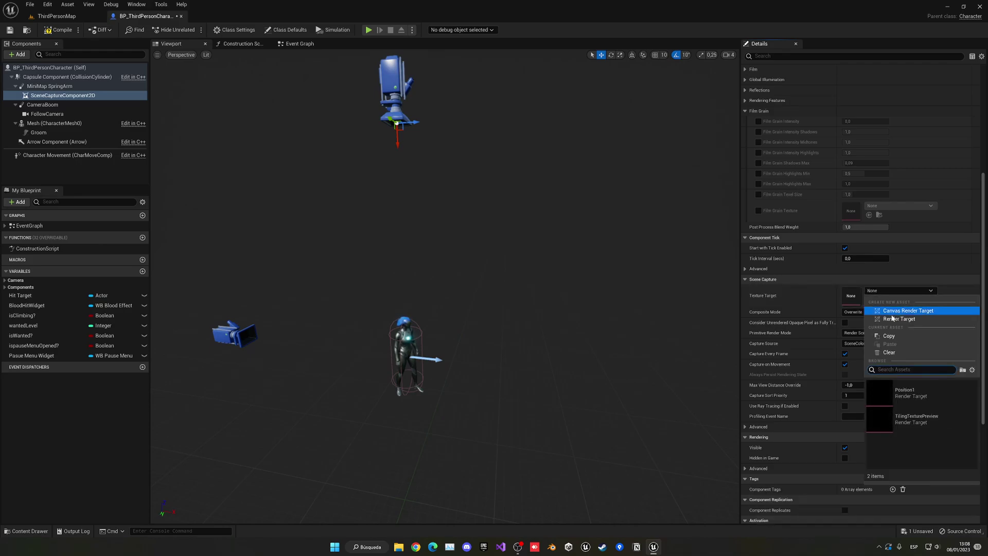
click(925, 320)
scroll(536, 341, down, 3)
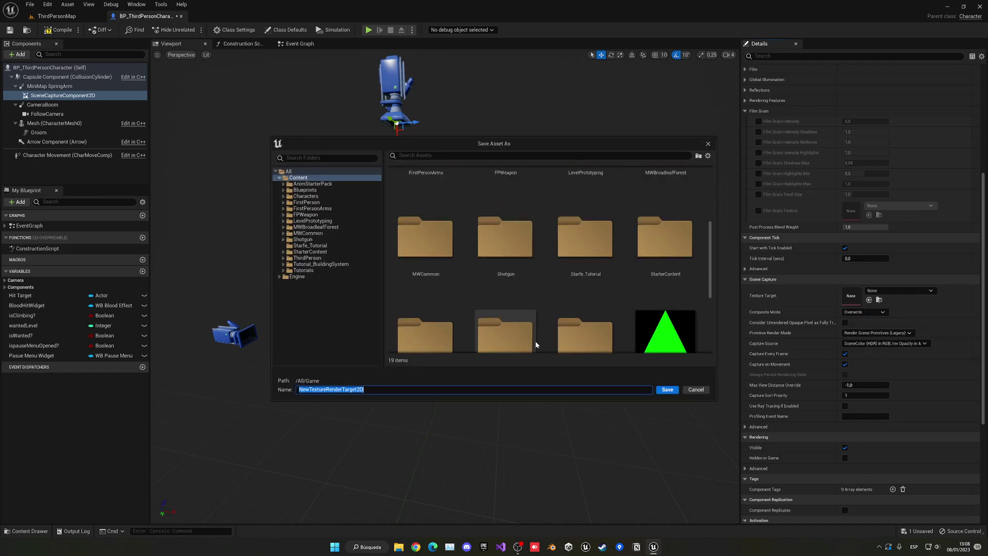
click(309, 390)
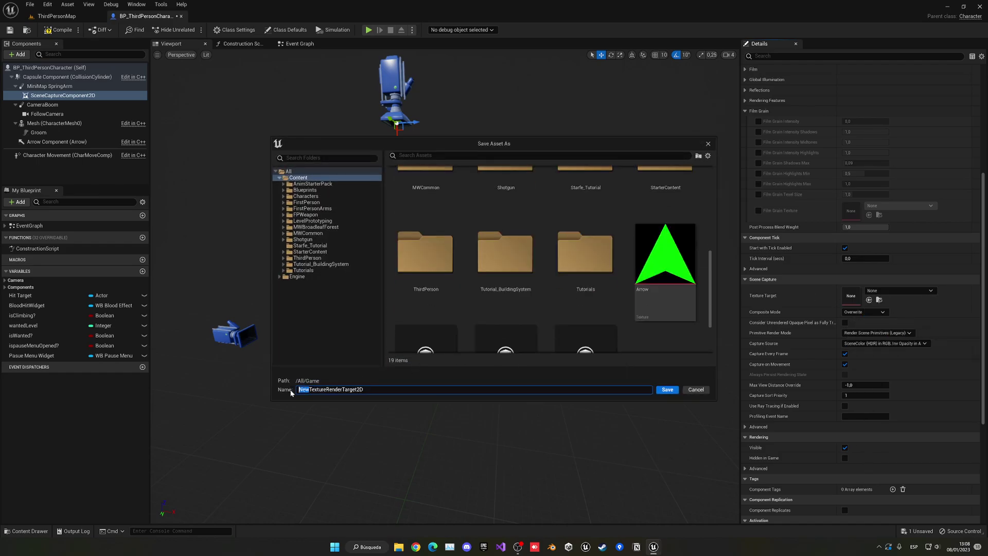
text(Minimap)
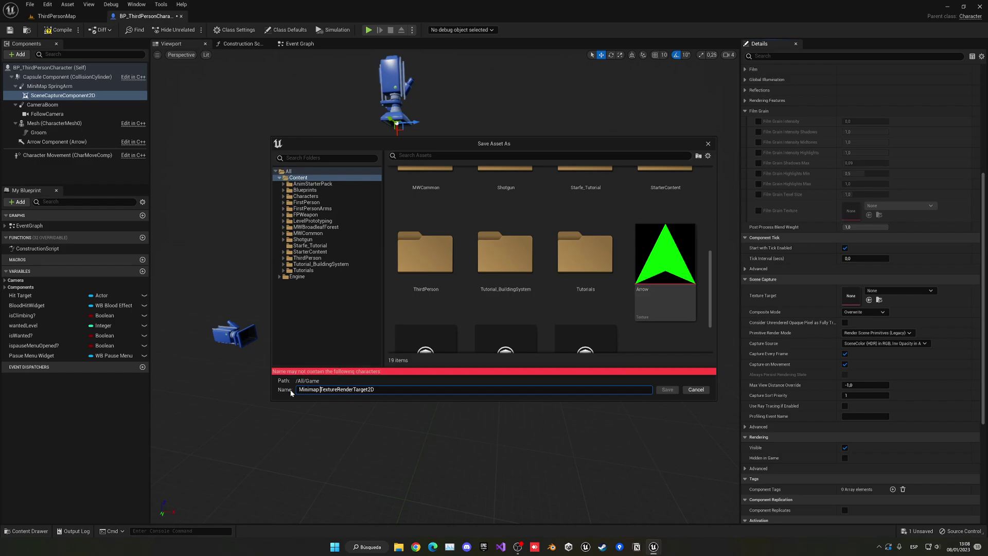
key(BackSpace)
text(_)
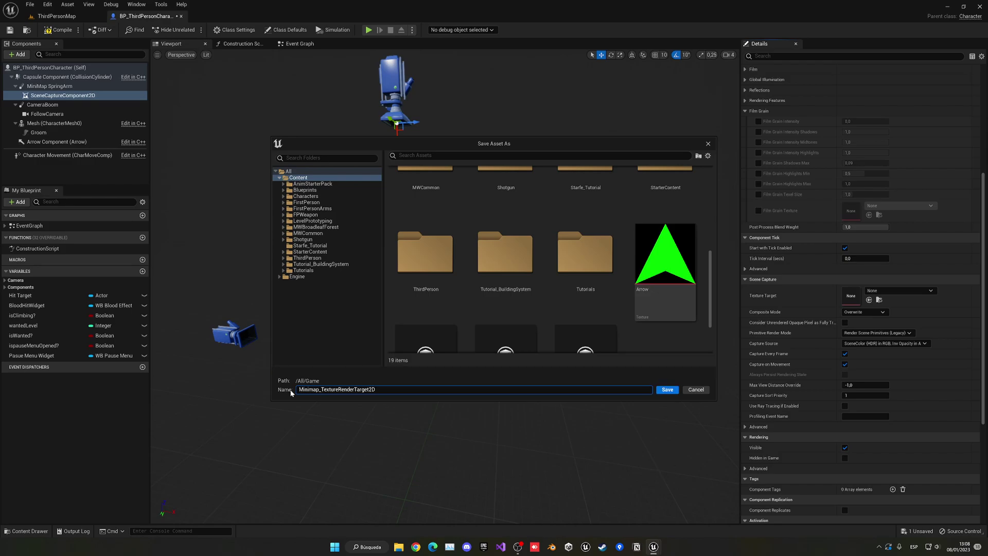
key(Return)
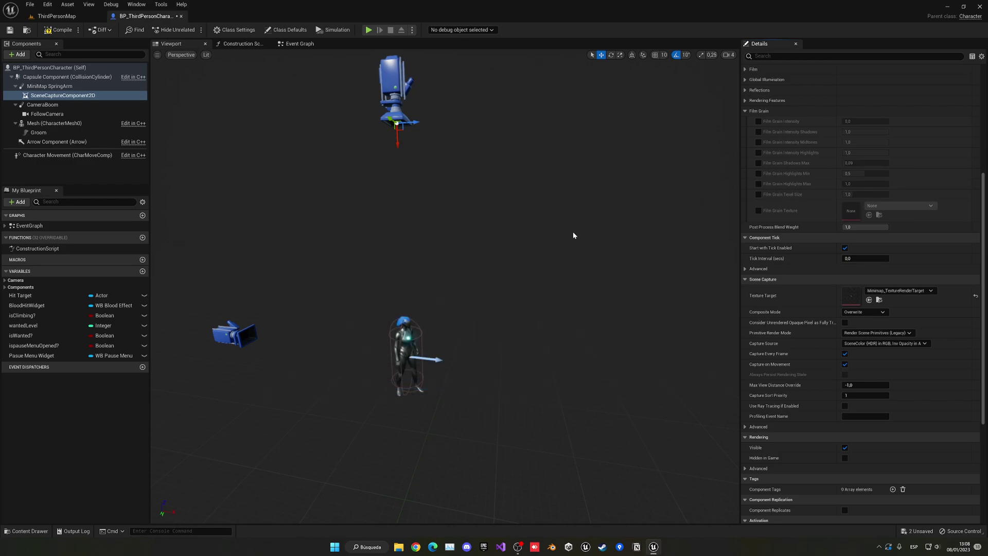
Inspect the captured image in the minimap render target, then close it and return to the ThirdPersonMap level.
double_click(851, 296)
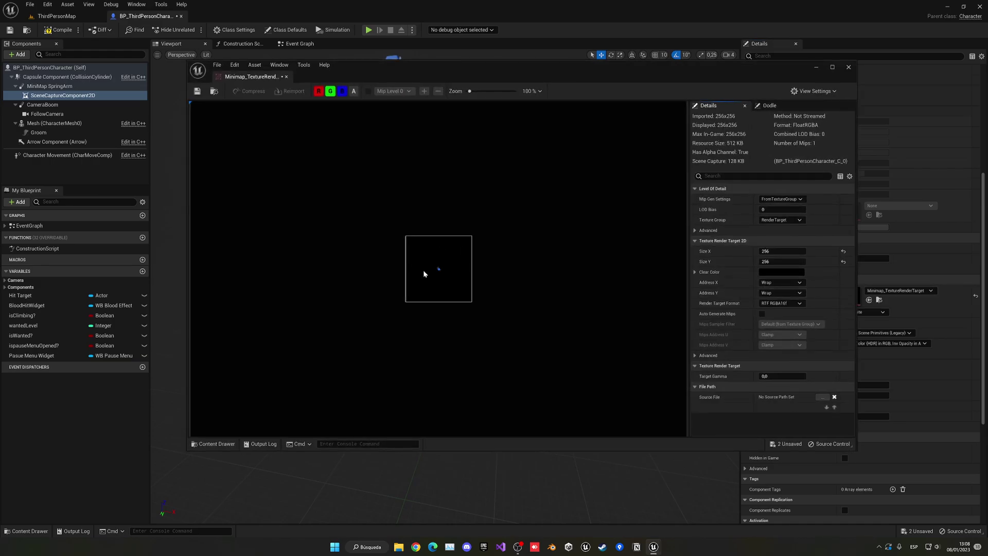
scroll(424, 273, up, 5)
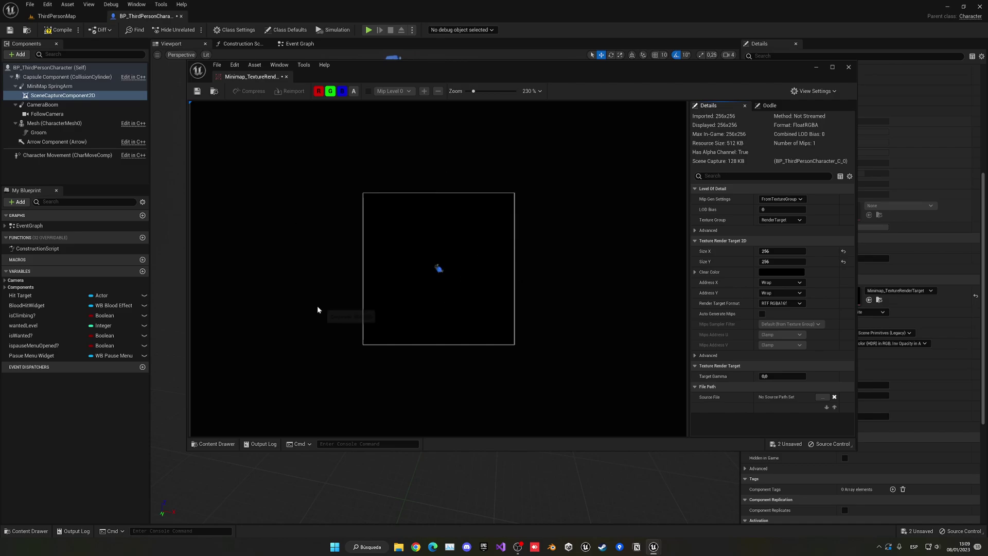
middle_click(251, 77)
click(96, 21)
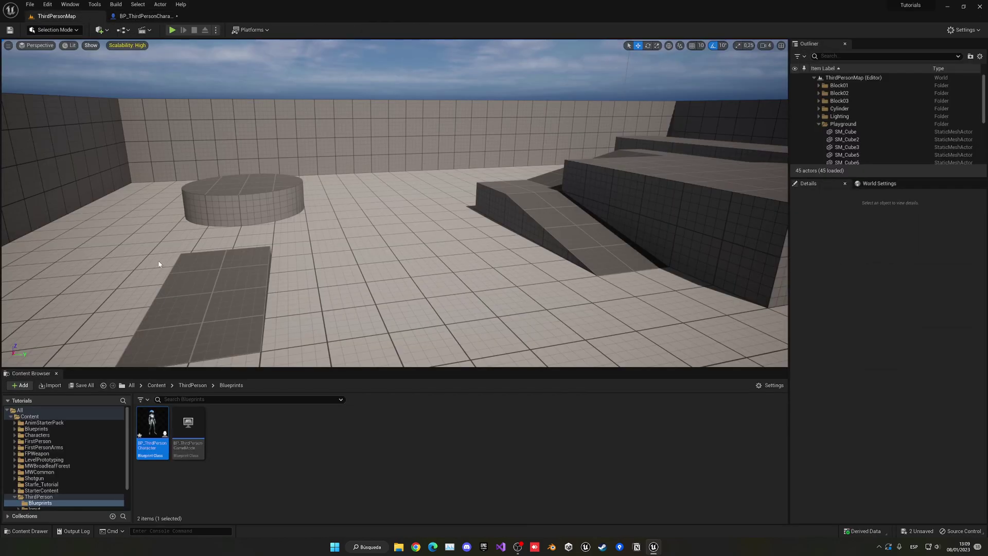
Create a material from the Minimap_TextureRenderTarget2D render target in the Content folder.
click(159, 386)
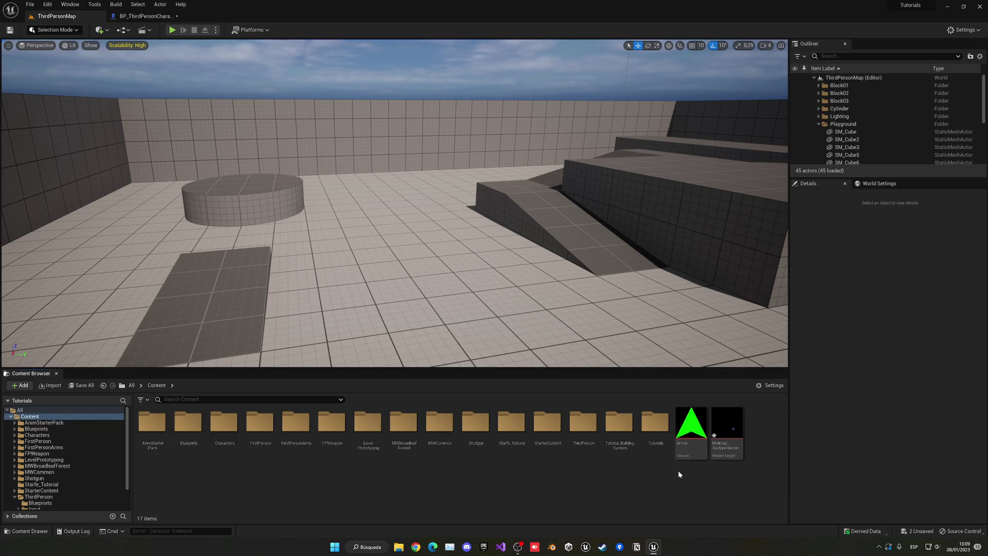
click(725, 432)
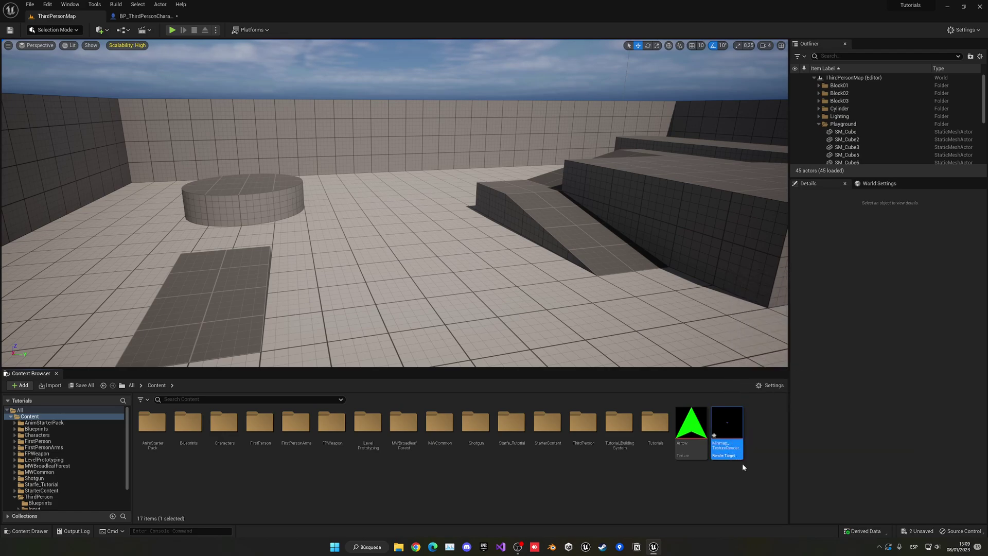
right_click(731, 448)
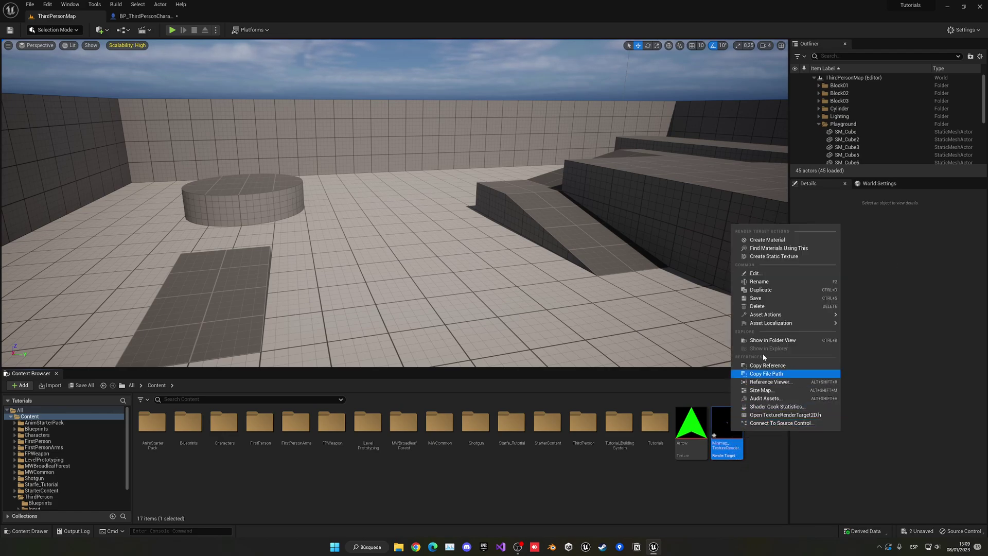
click(768, 241)
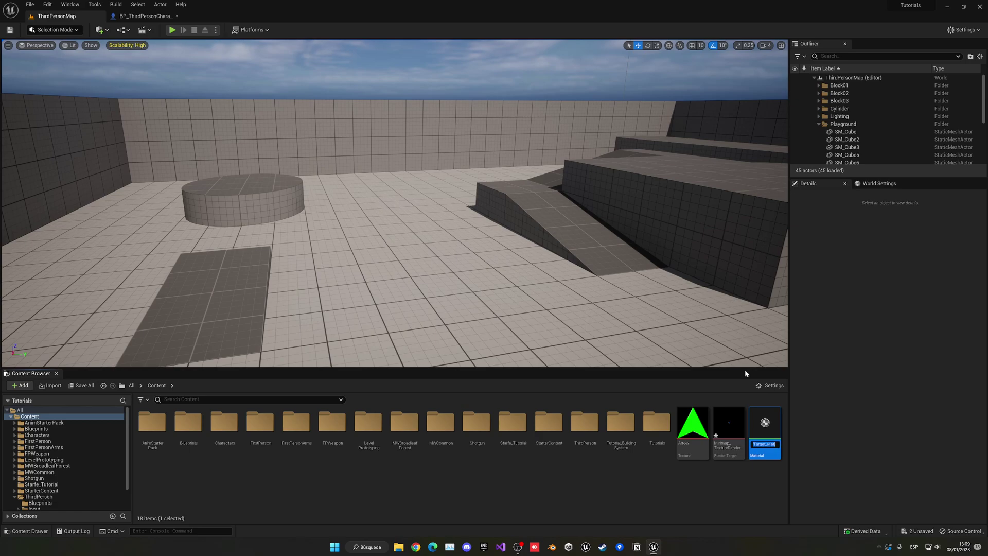
Name the new material M_Minimap_TextureRenderTarget.
key(End)
key(BackSpace)
key(BackSpace)
key(BackSpace)
key(BackSpace)
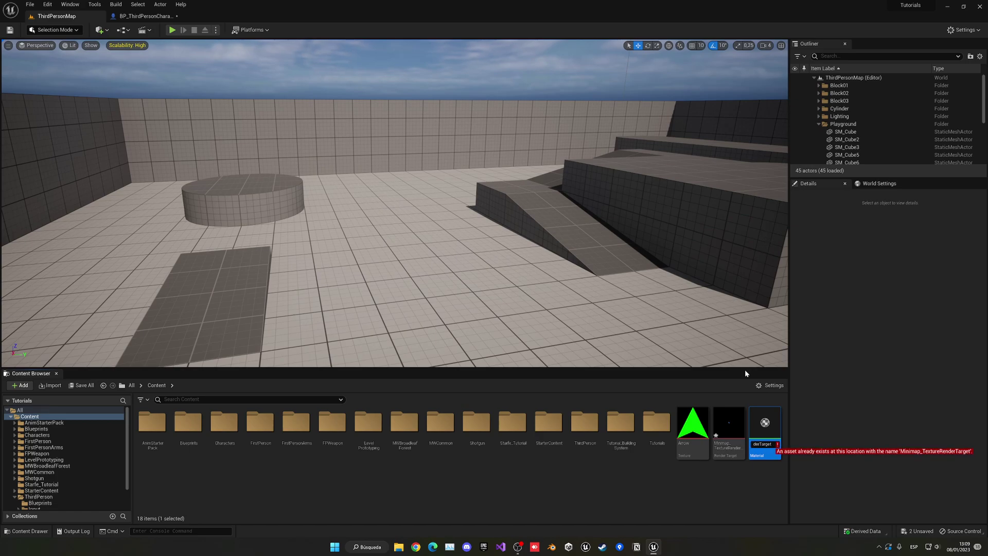
key(Home)
text(M)
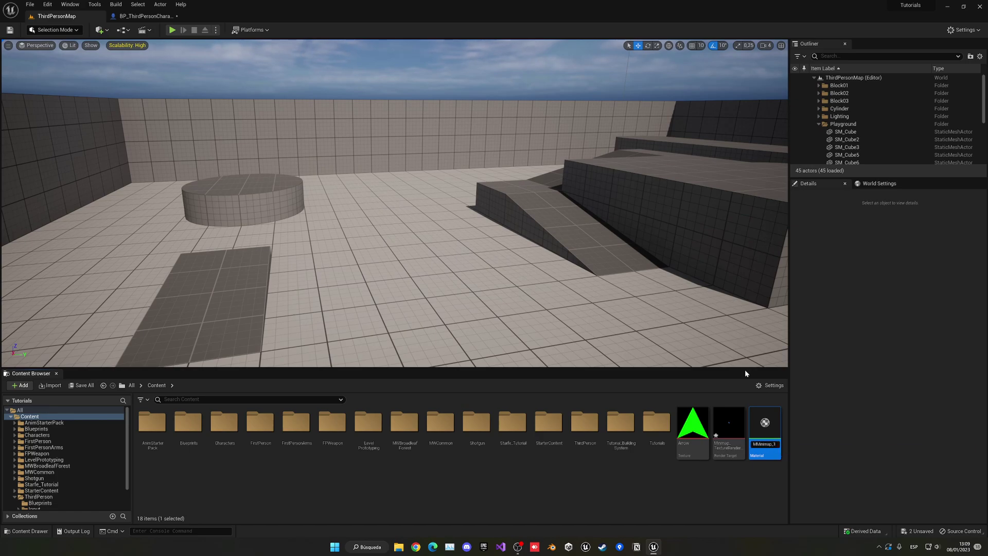
text(_)
key(Return)
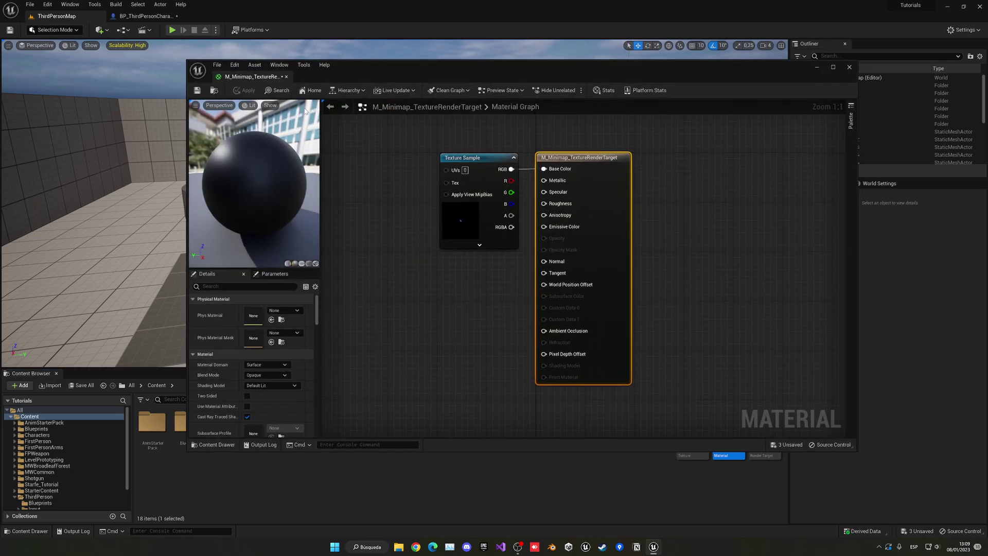
Dock the open M_Minimap_TextureRenderTarget editor in the main window and set its Material Domain to User Interface.
drag(251, 77, 229, 22)
right_drag(297, 168, 405, 234)
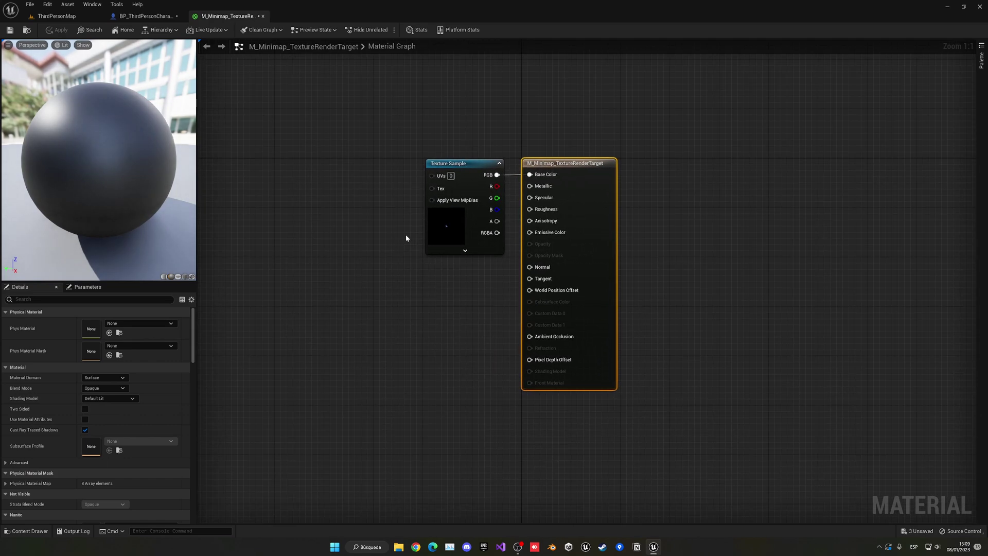
click(577, 172)
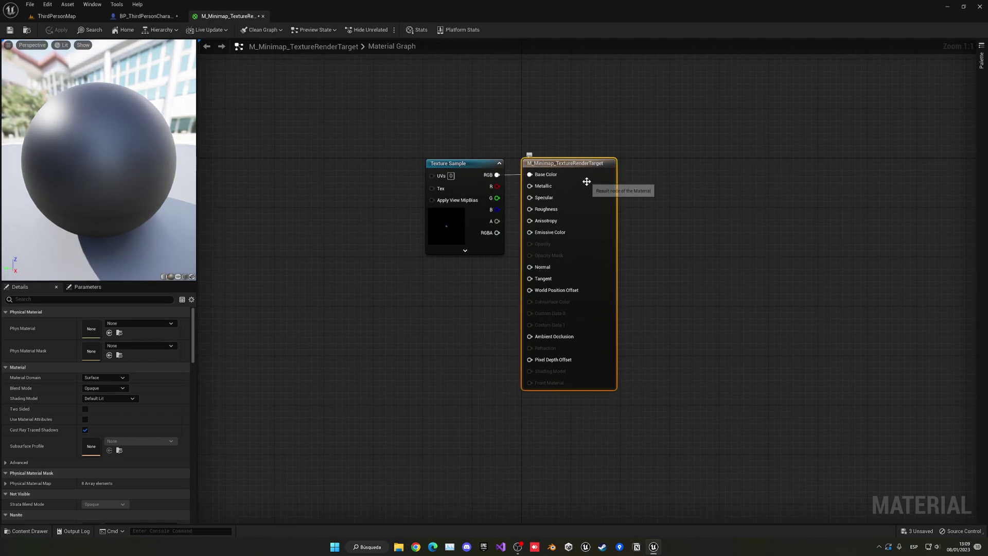
click(104, 377)
click(98, 422)
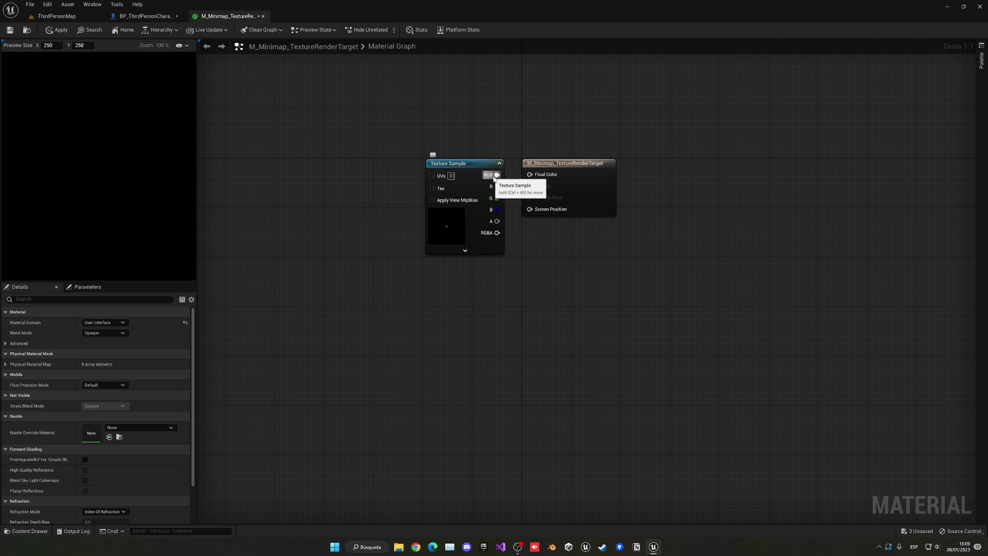
Connect the Texture Sample's RGB output to Final Color, then save and close the material.
drag(497, 175, 531, 177)
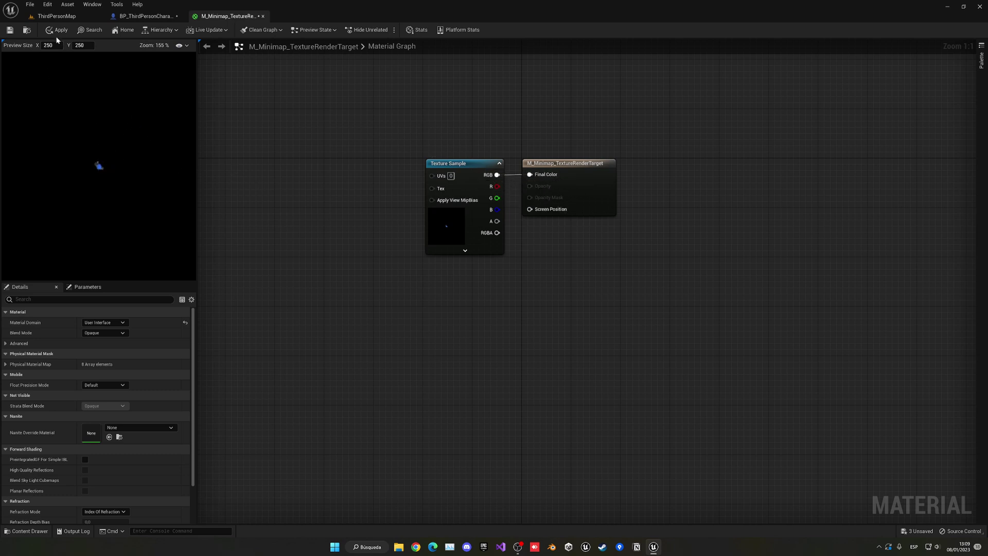
click(9, 30)
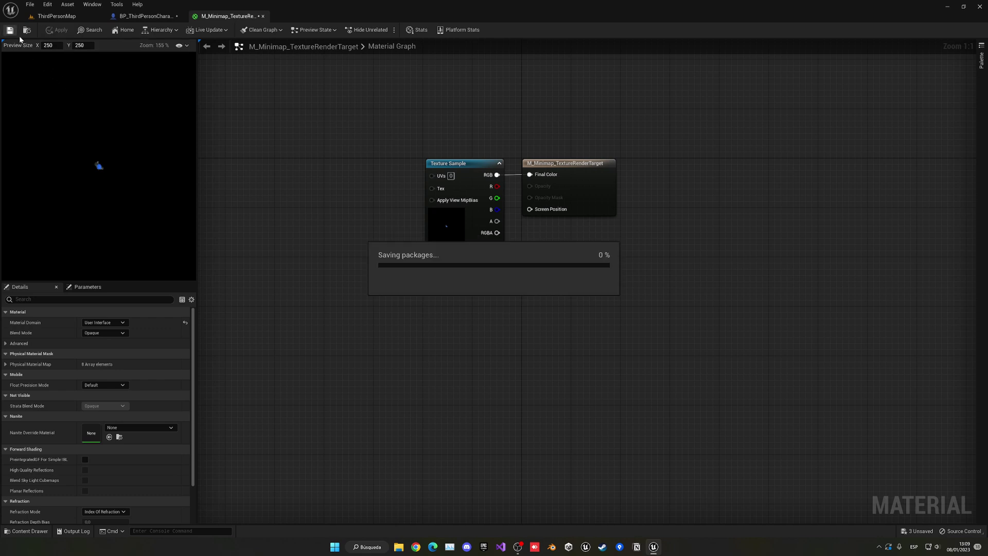
click(263, 16)
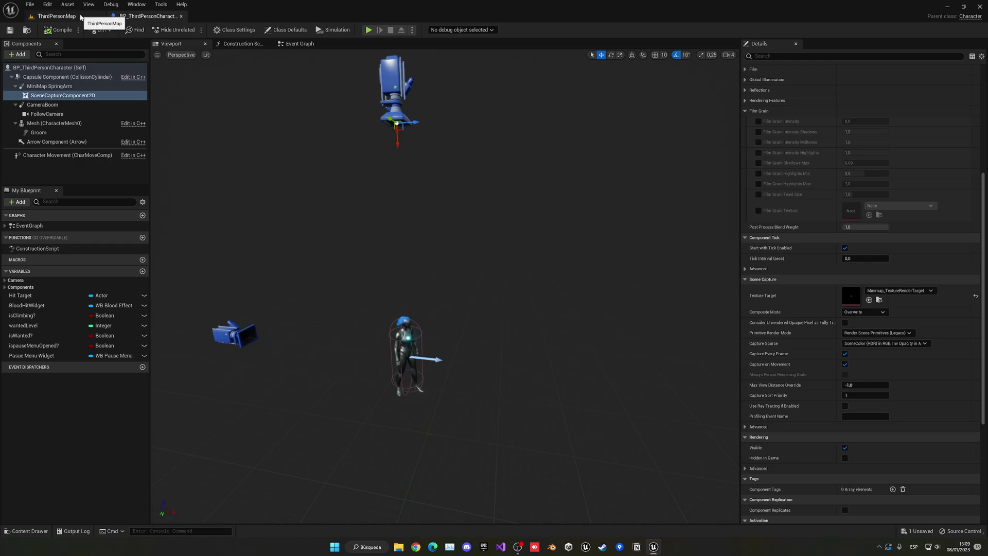
Create a User Widget blueprint named WB_MiniMap in the Content folder of ThirdPersonMap's project and open it.
click(56, 16)
click(410, 489)
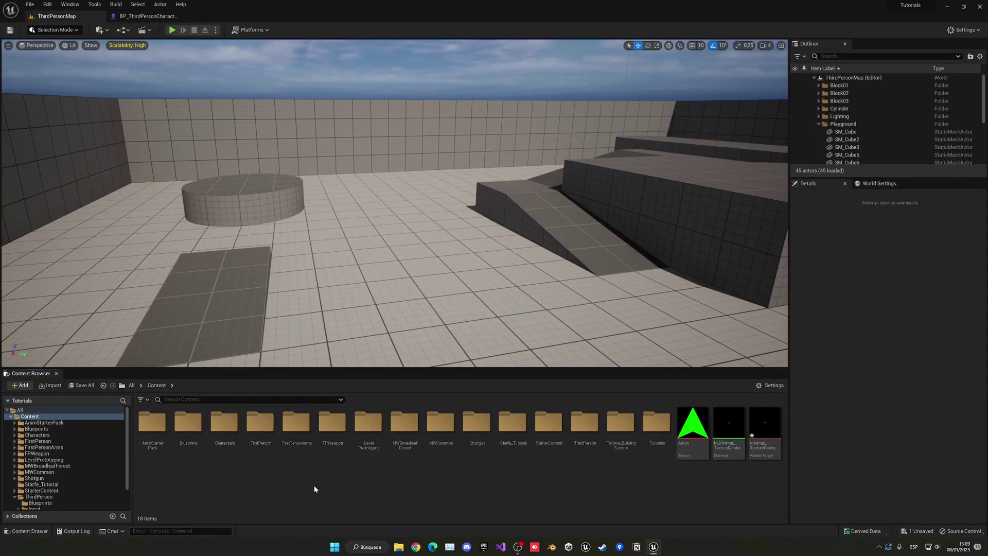
right_click(316, 489)
mouse_move(334, 469)
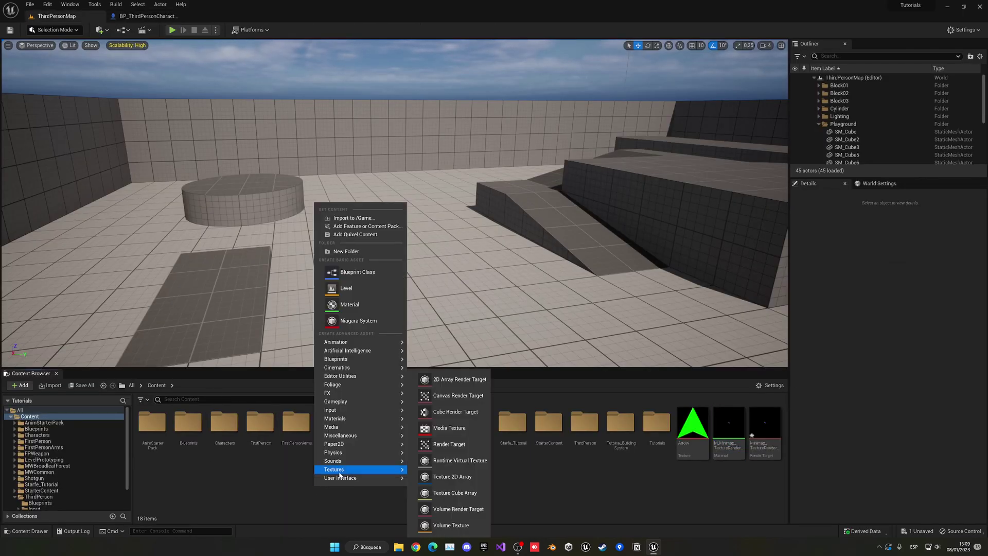
mouse_move(390, 479)
click(443, 525)
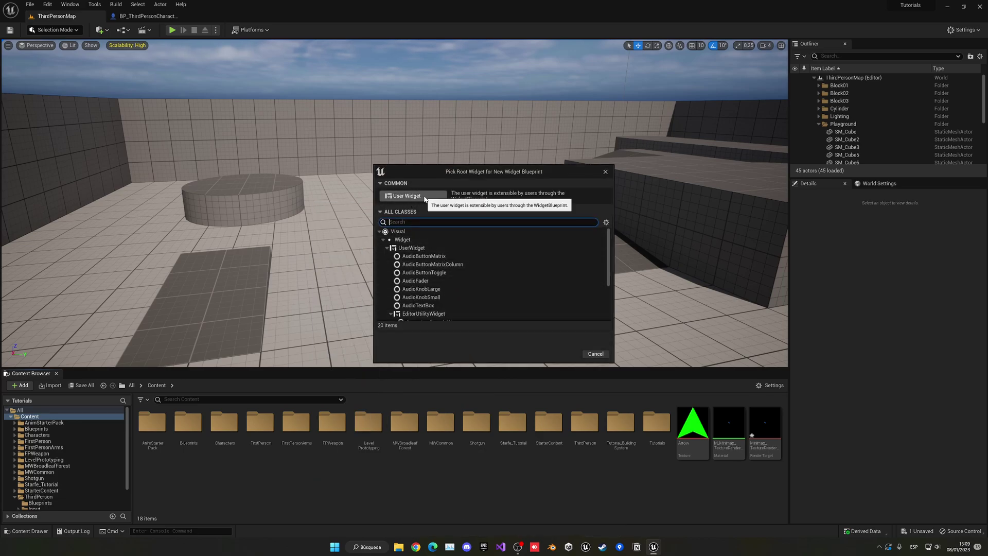
click(406, 196)
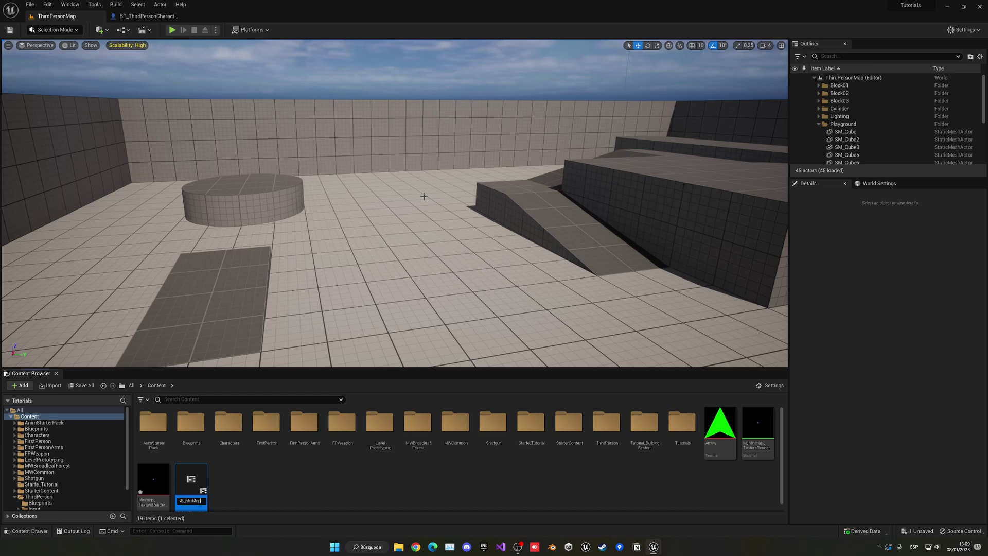
key(Return)
key(Return)
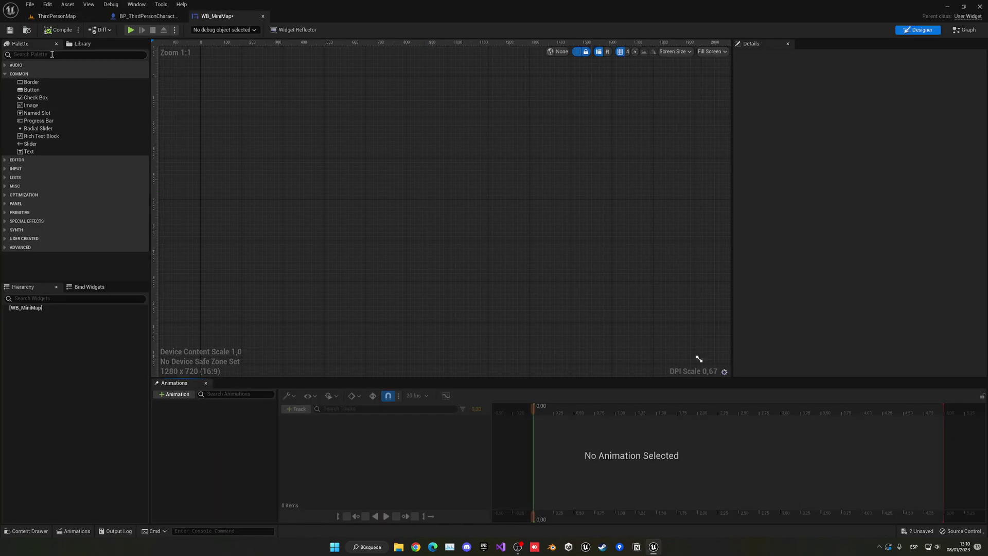
Add a Canvas Panel as the root of WB_MiniMap.
click(51, 54)
text(ca)
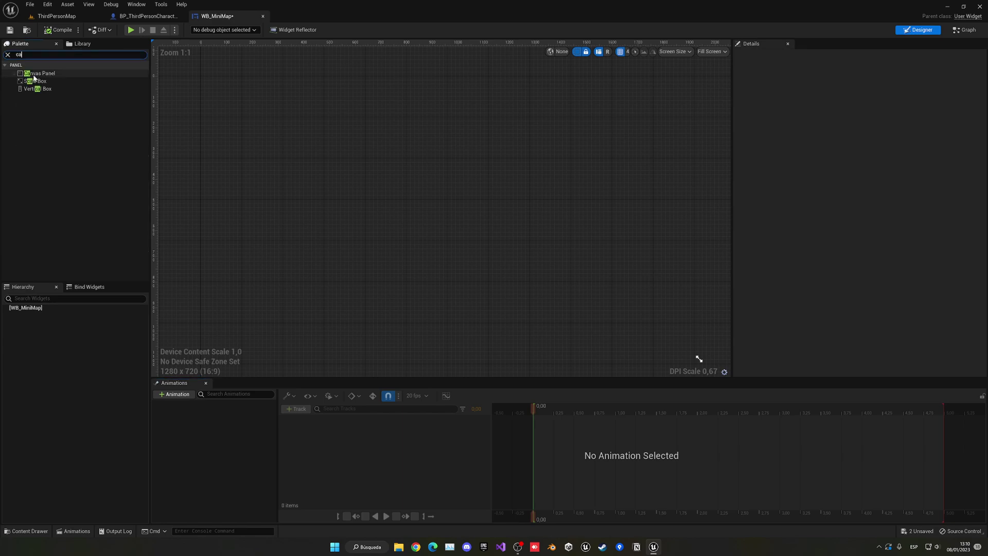
drag(33, 78, 28, 307)
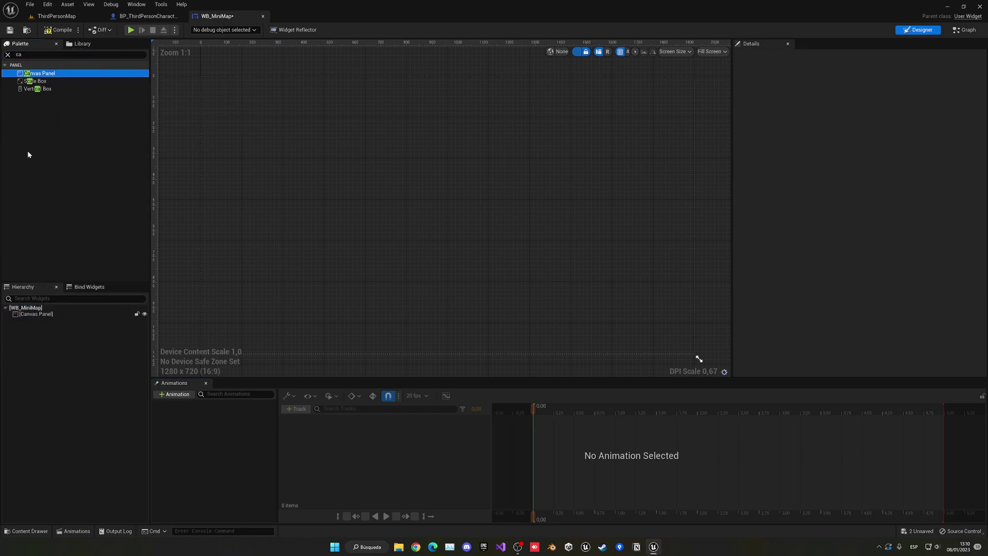
click(7, 54)
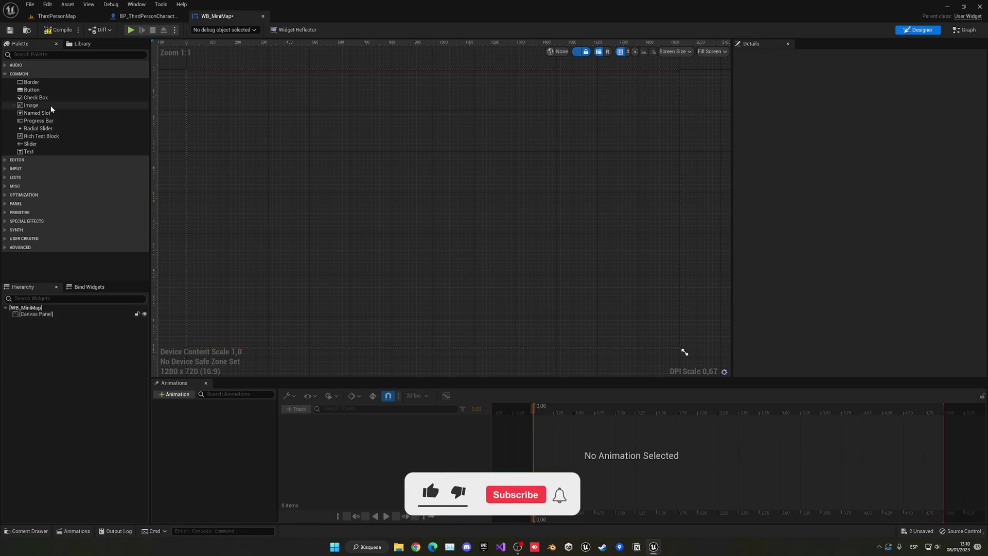
Add an Image widget to the upper part of the canvas panel.
drag(50, 106, 474, 138)
scroll(251, 125, up, 2)
right_drag(590, 208, 538, 220)
scroll(538, 219, down, 4)
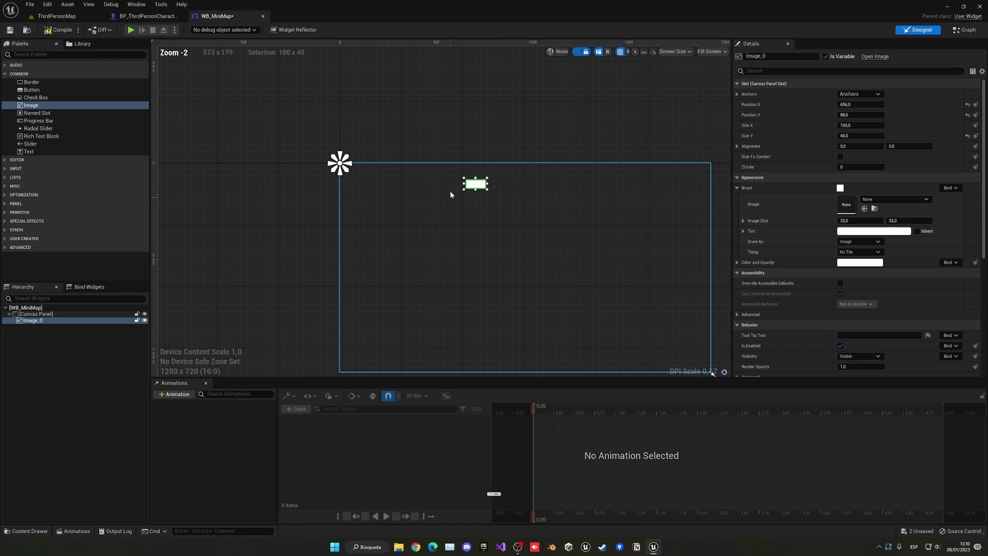
Move the image close to the canvas's upper-right corner, at about position X 1672, Y 72.
drag(484, 190, 696, 187)
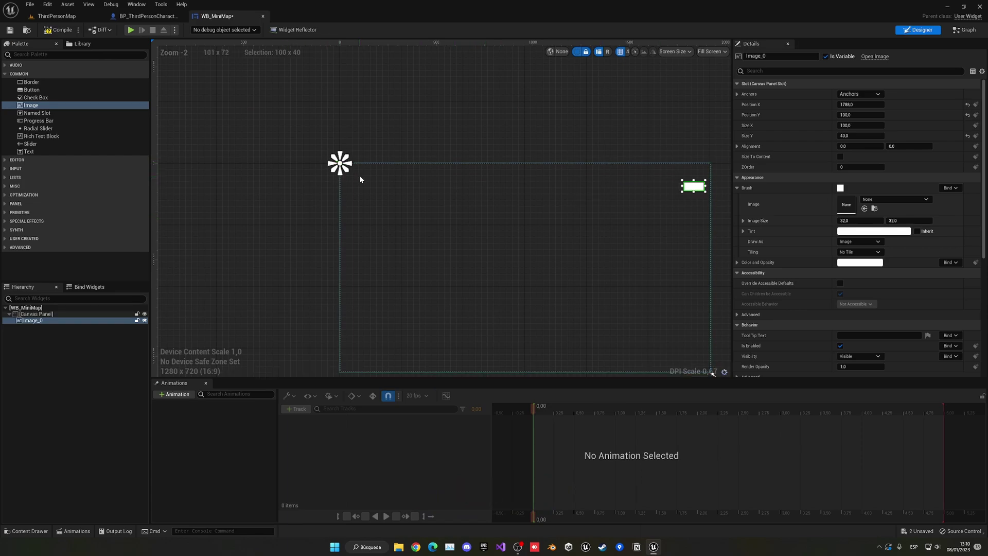
scroll(348, 181, up, 3)
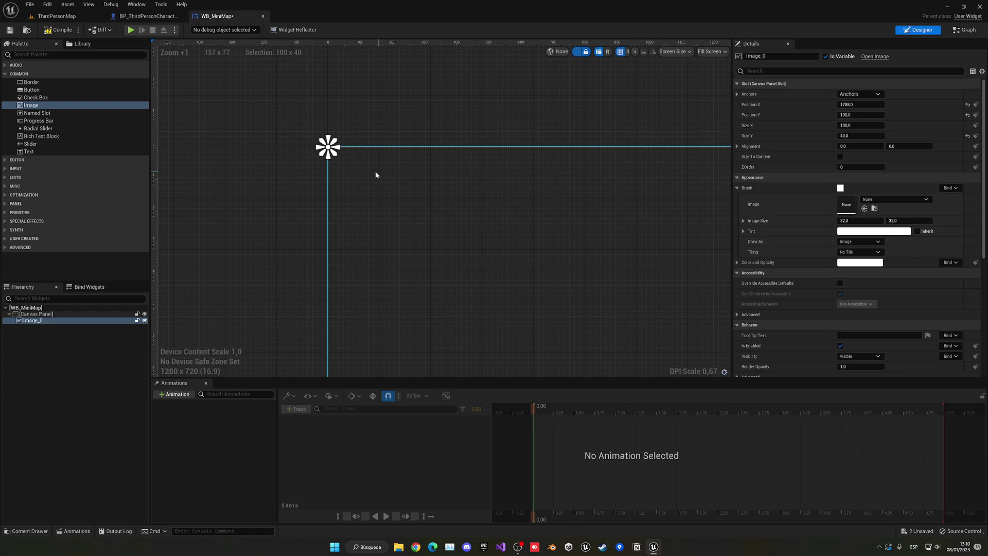
right_drag(647, 223, 232, 197)
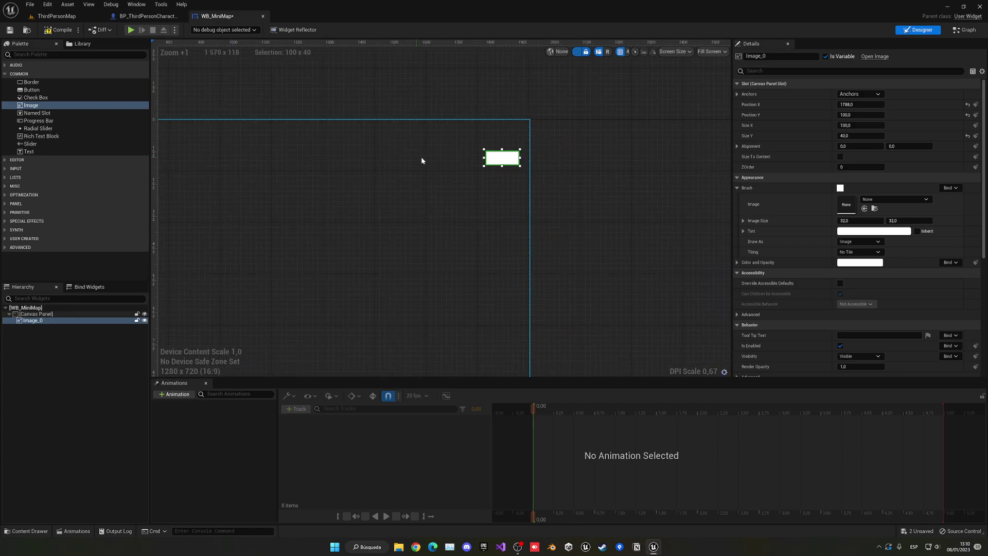
drag(499, 161, 461, 153)
scroll(484, 167, up, 3)
right_drag(484, 167, 456, 180)
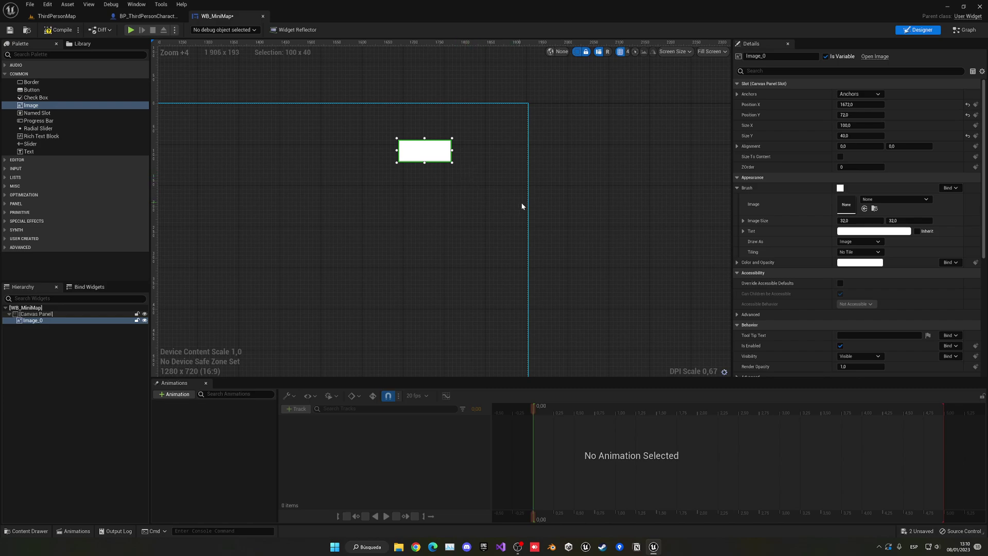
Set the image's size to 150 by 150.
click(849, 126)
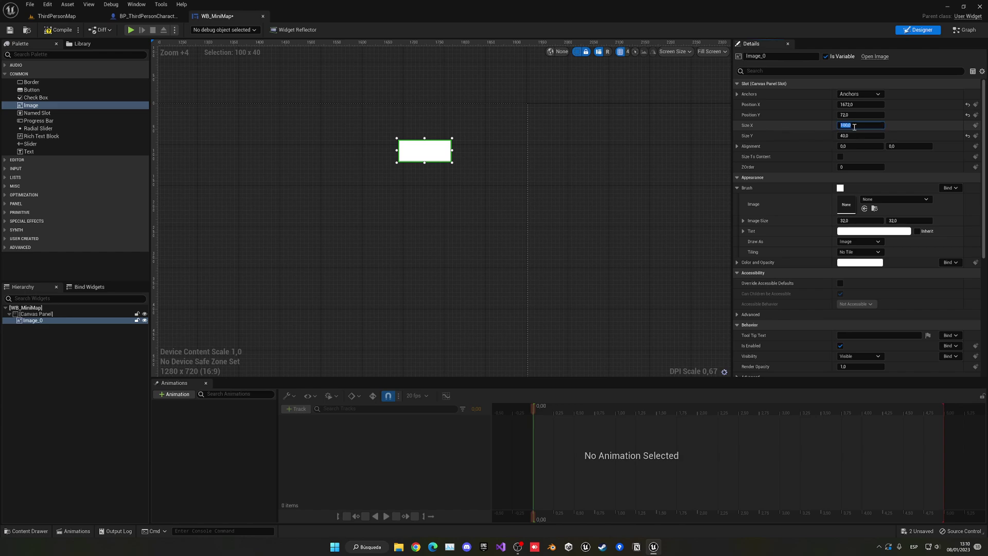
text(150)
key(Return)
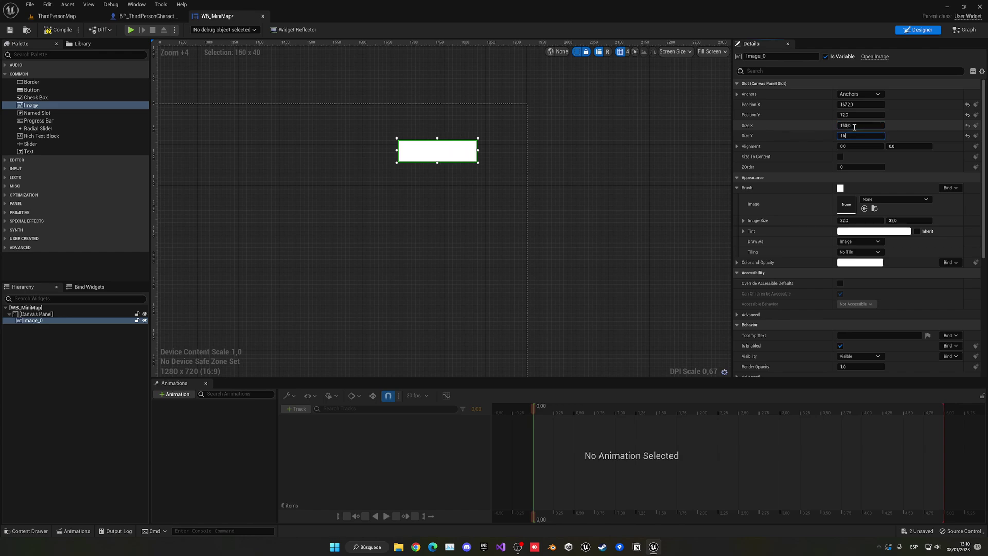
key(Return)
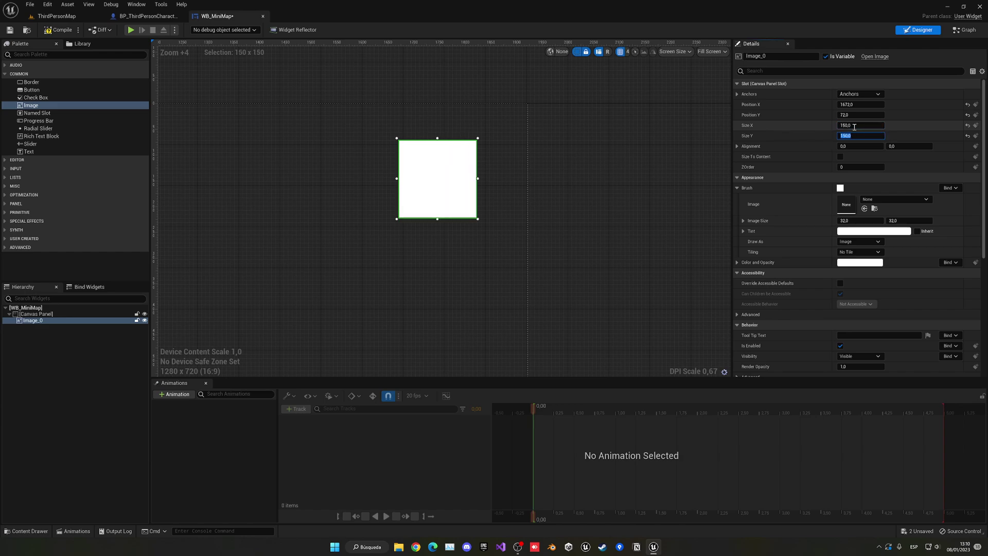
Shift the square image slightly toward the canvas's right edge, to about position X 1688, Y 80.
right_drag(620, 156, 632, 153)
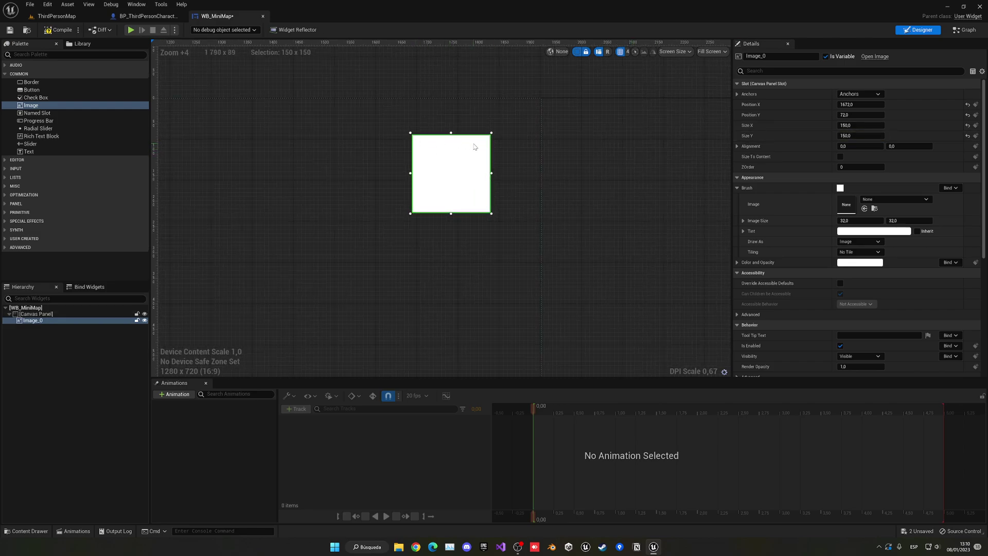
drag(437, 189, 447, 191)
scroll(468, 180, up, 2)
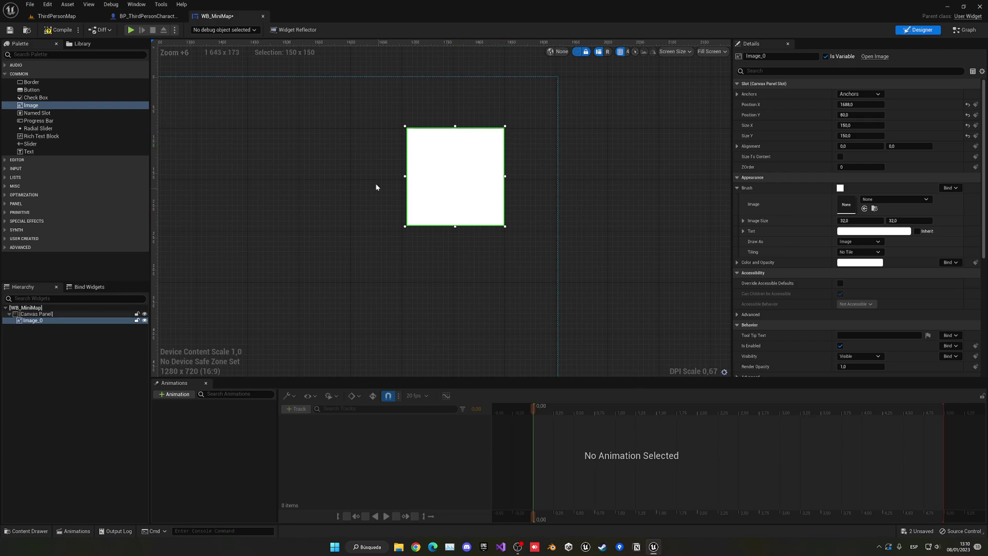
Fit the image's anchors around its four corners and compile the widget.
scroll(494, 233, down, 7)
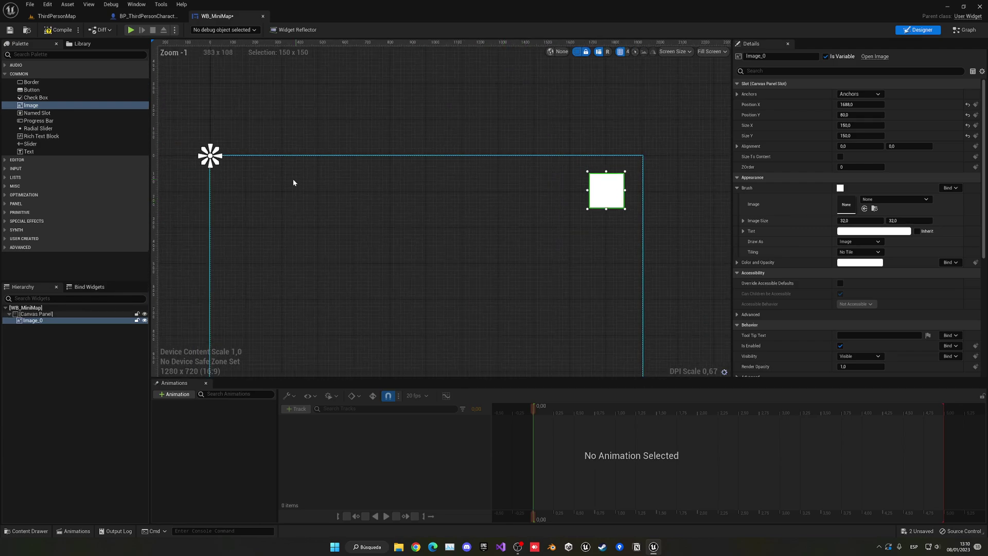
drag(218, 168, 632, 219)
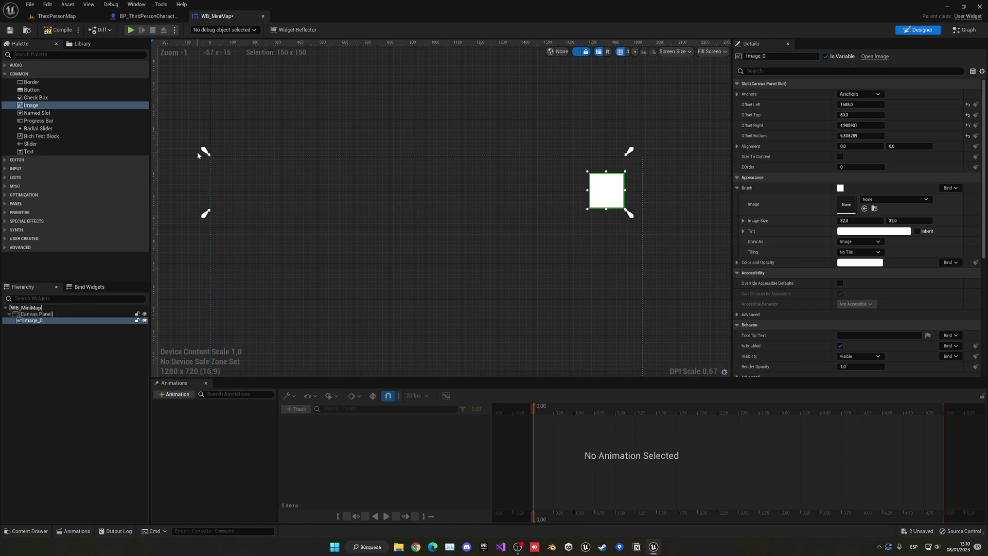
drag(198, 154, 581, 182)
scroll(581, 182, up, 7)
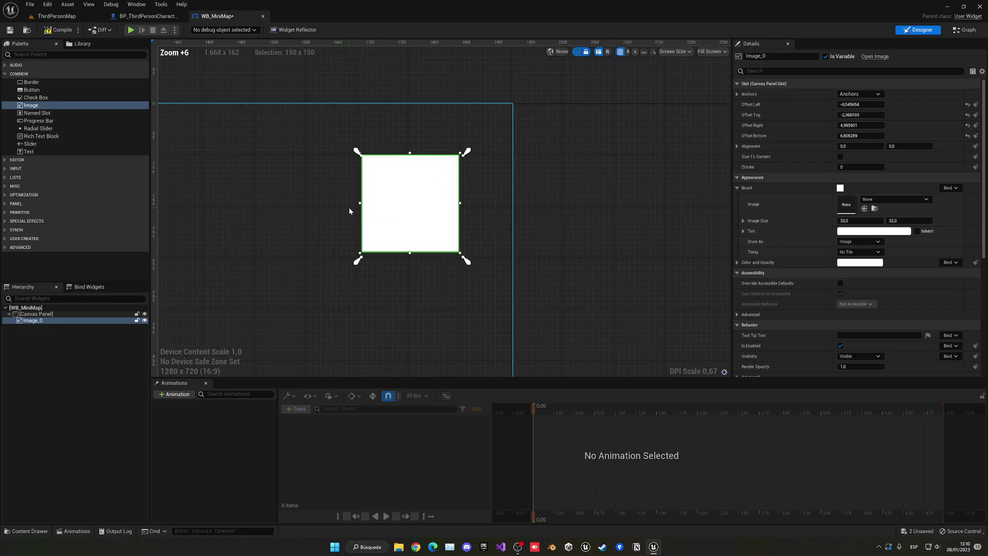
drag(466, 152, 465, 149)
click(61, 30)
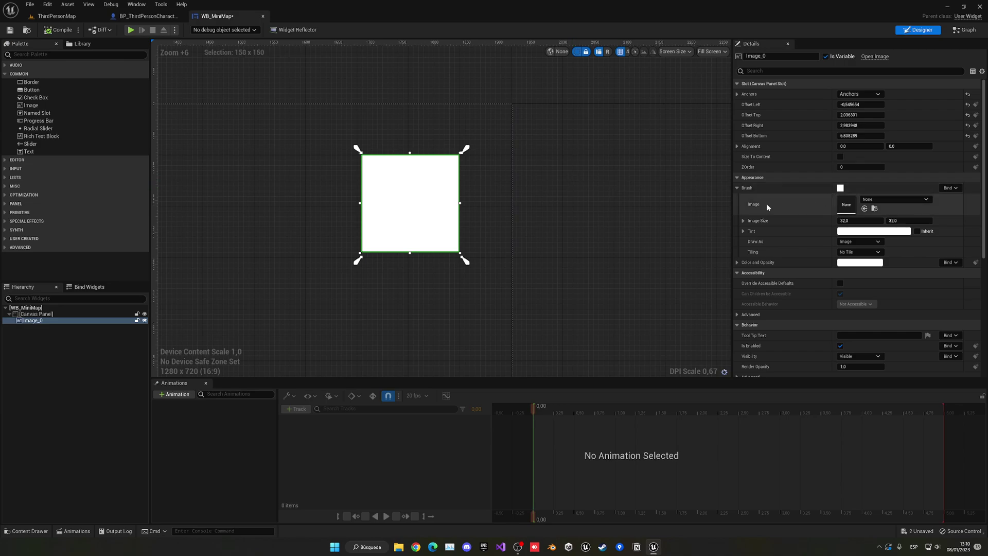
Assign the M_Minimap_TextureRenderTarget material as the image's brush.
click(892, 199)
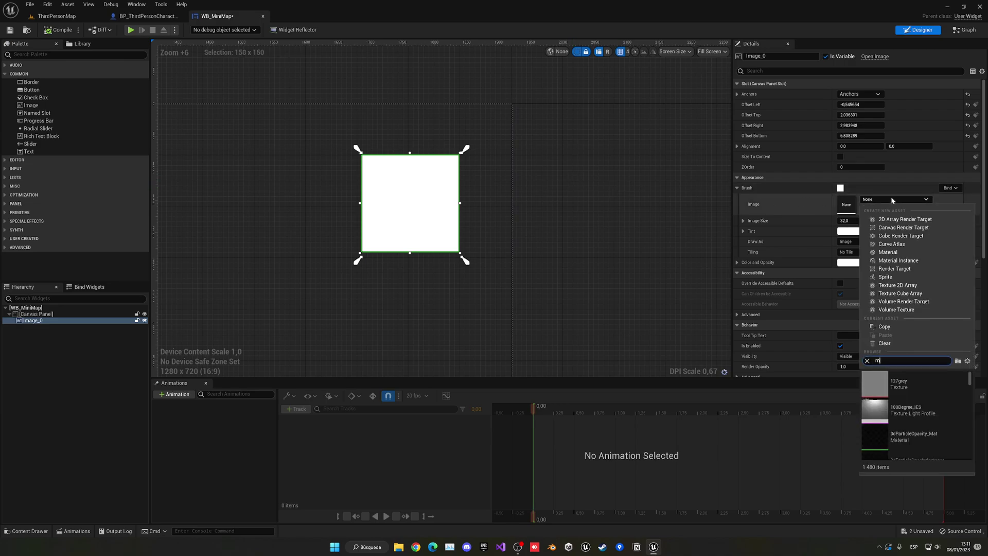
text(mini)
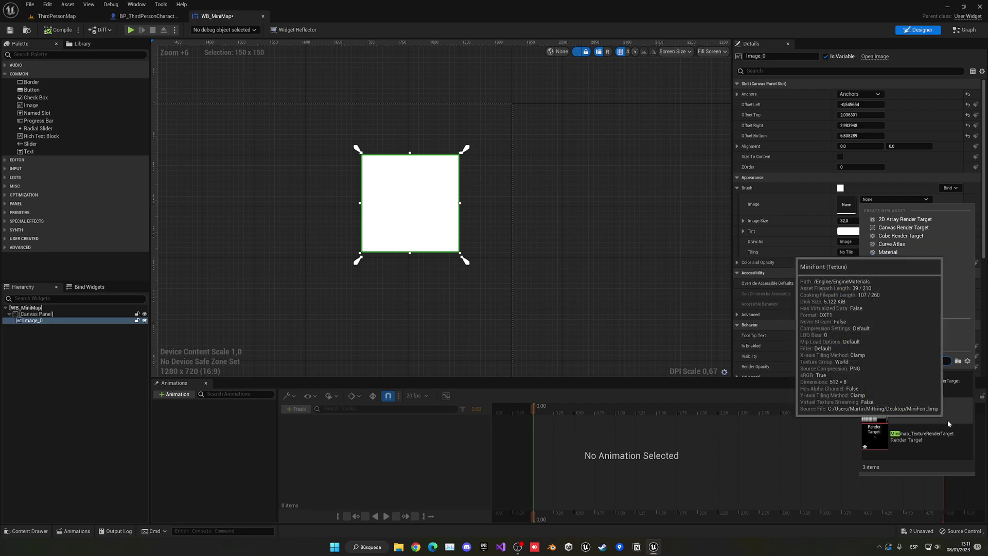
click(952, 383)
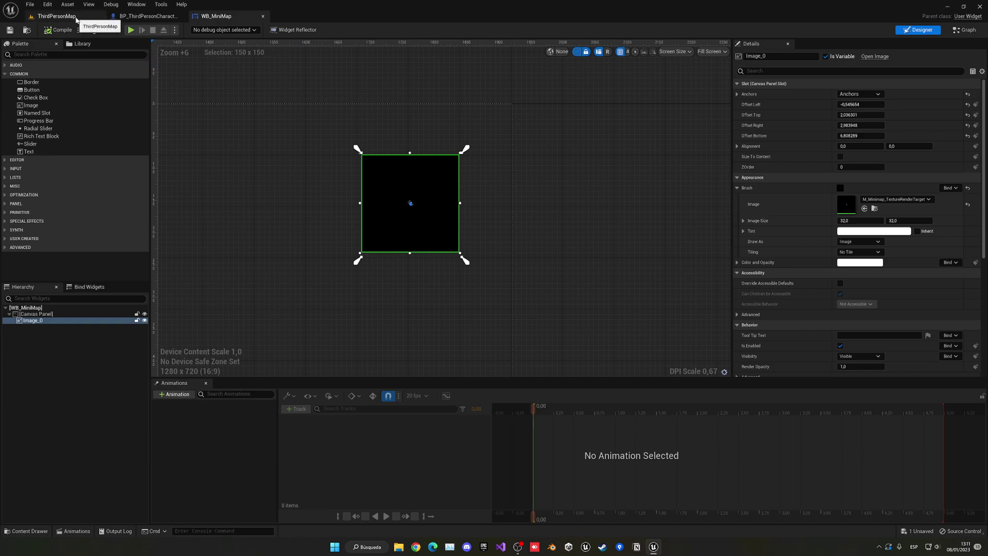
Open the Event Graph of BP_ThirdPersonCharacter and locate the end of the existing Event BeginPlay chain, at the Add Mapping Context node.
click(146, 16)
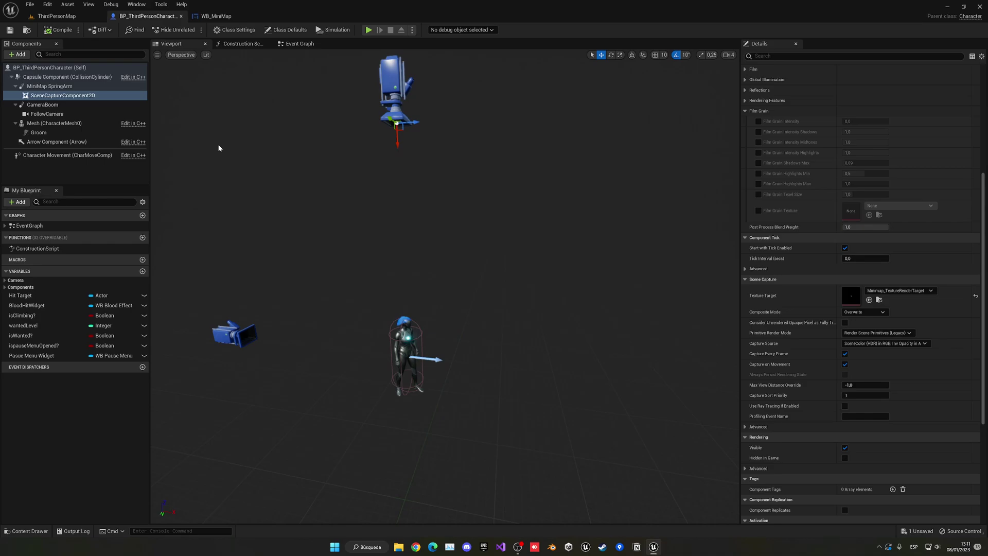
click(299, 44)
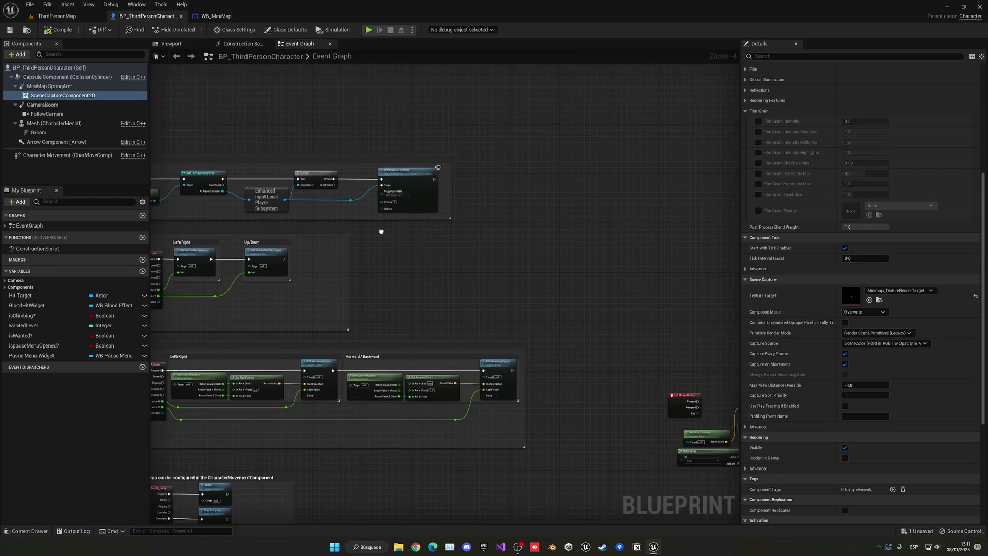
right_click(488, 256)
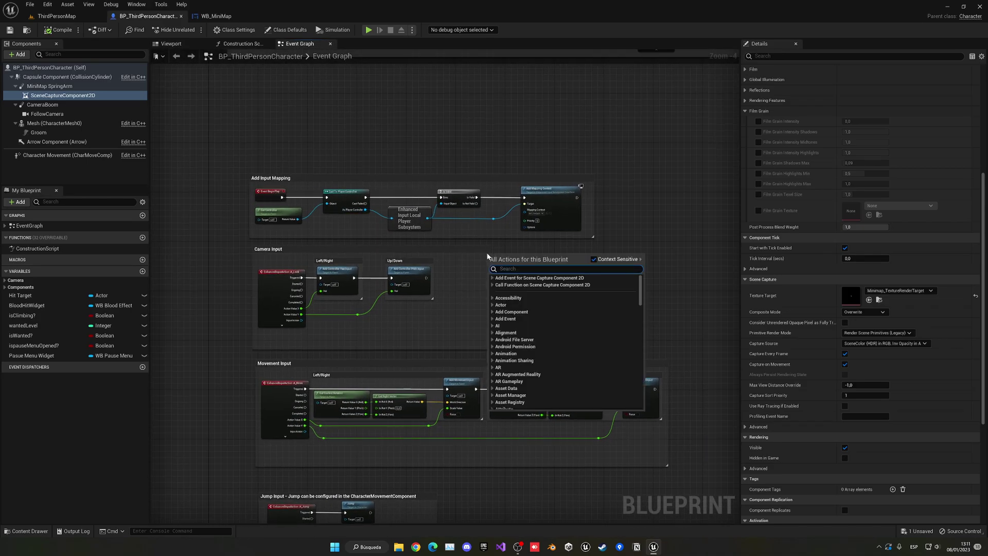
right_click(510, 127)
right_click(510, 128)
text(begi)
key(Return)
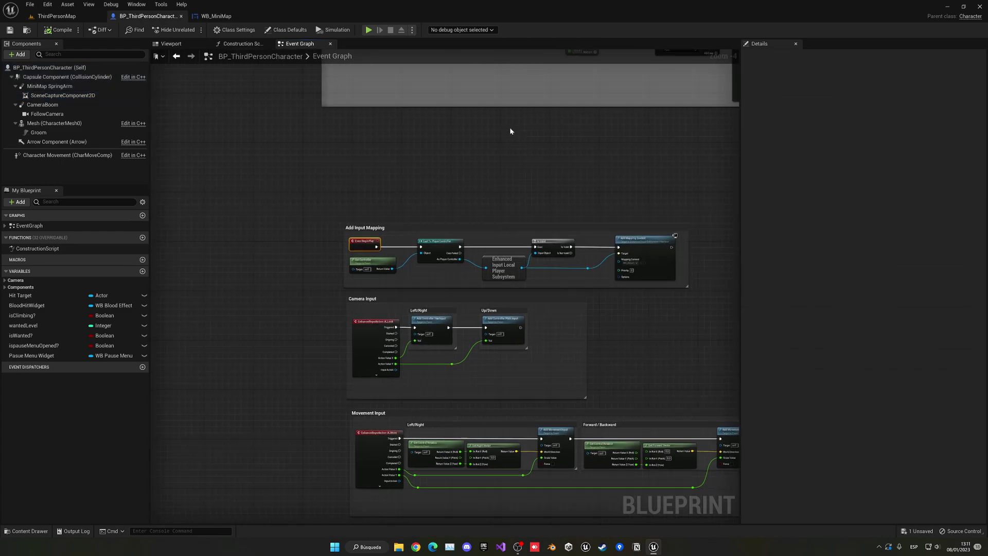
right_drag(444, 170, 439, 170)
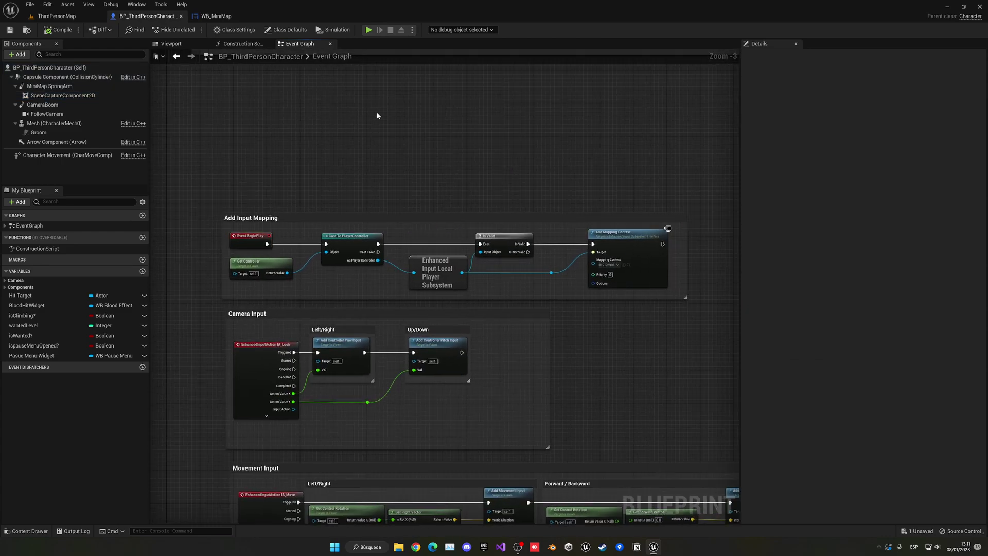
right_drag(539, 168, 287, 155)
scroll(443, 222, up, 3)
right_drag(444, 221, 378, 232)
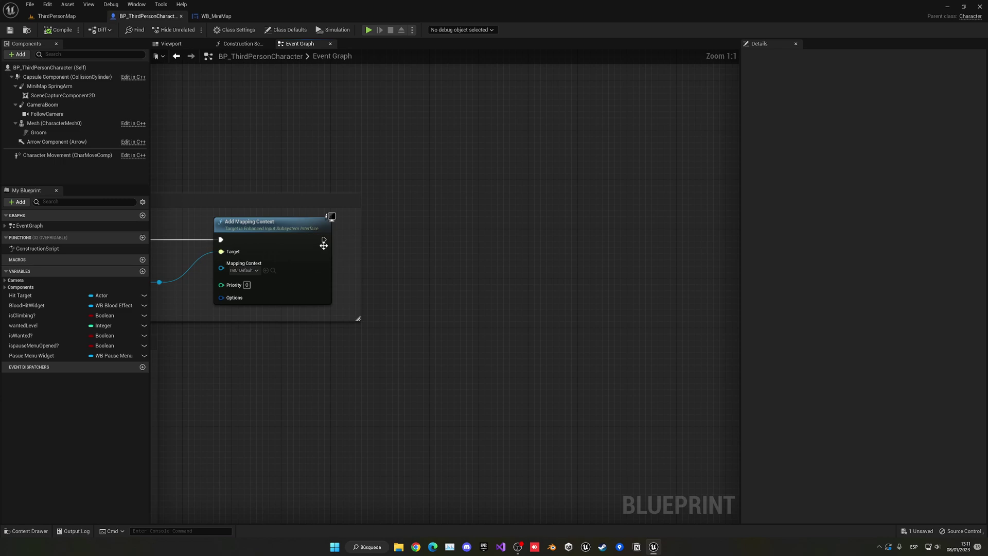
Add a Create Widget node after Add Mapping Context and set its class to WB_MiniMap.
drag(324, 239, 379, 246)
text(create w)
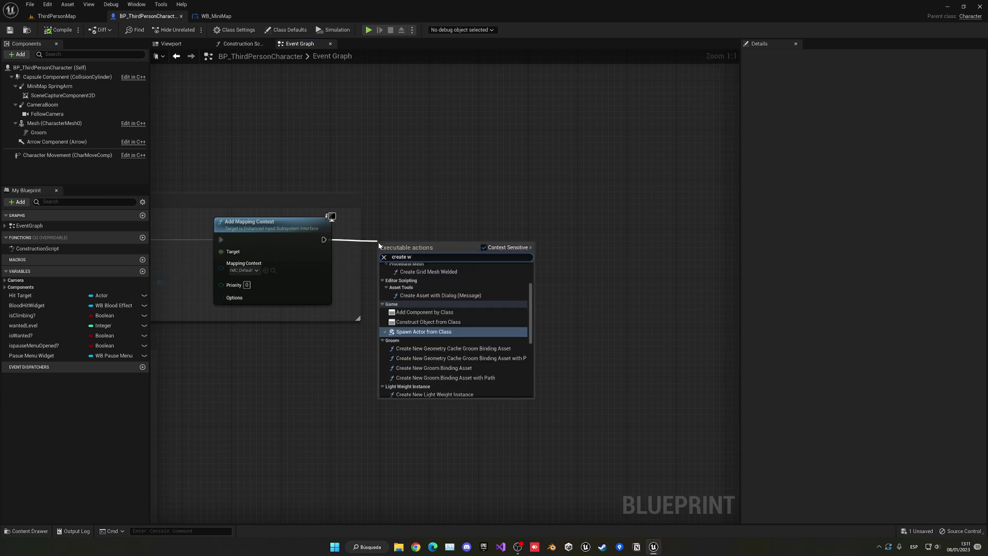
text(i)
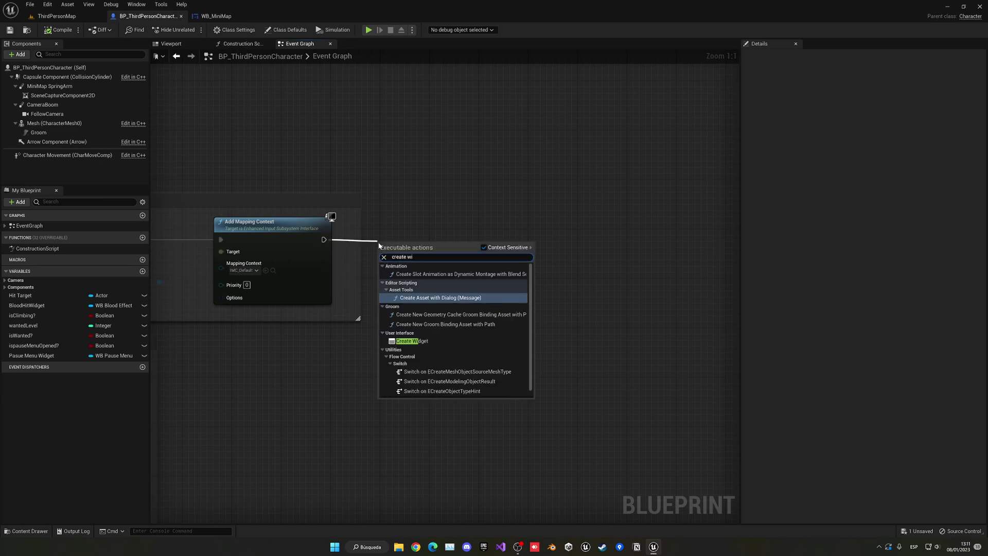
click(411, 341)
click(428, 258)
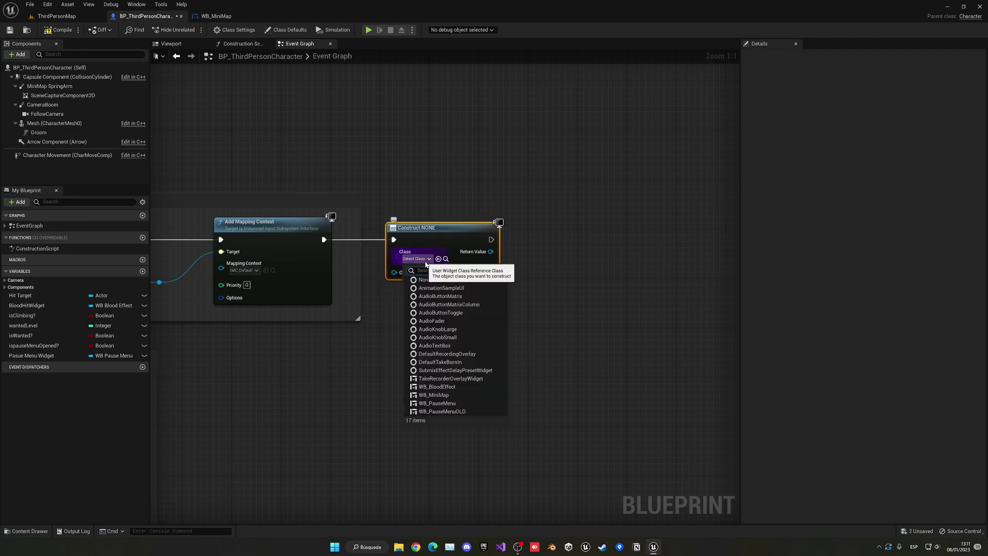
text(main)
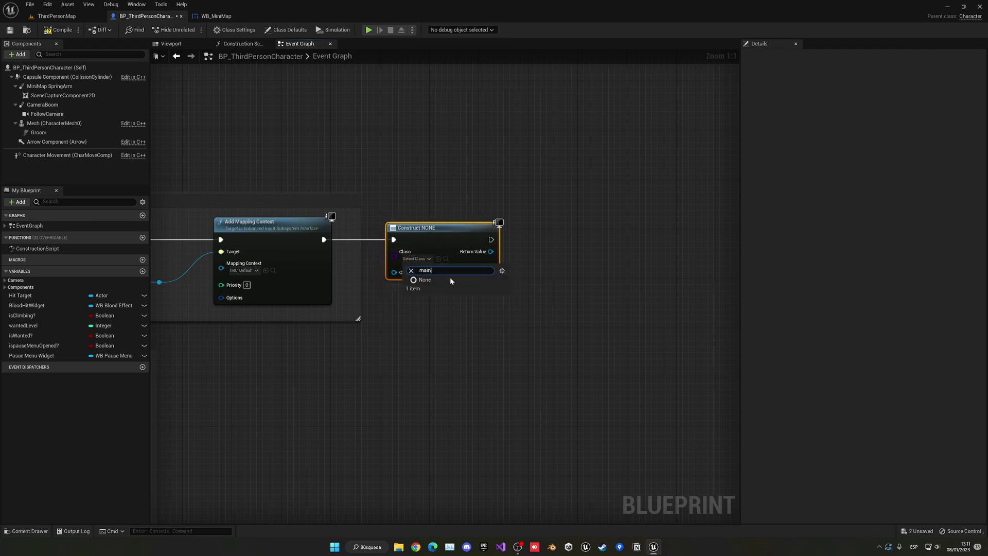
key(BackSpace)
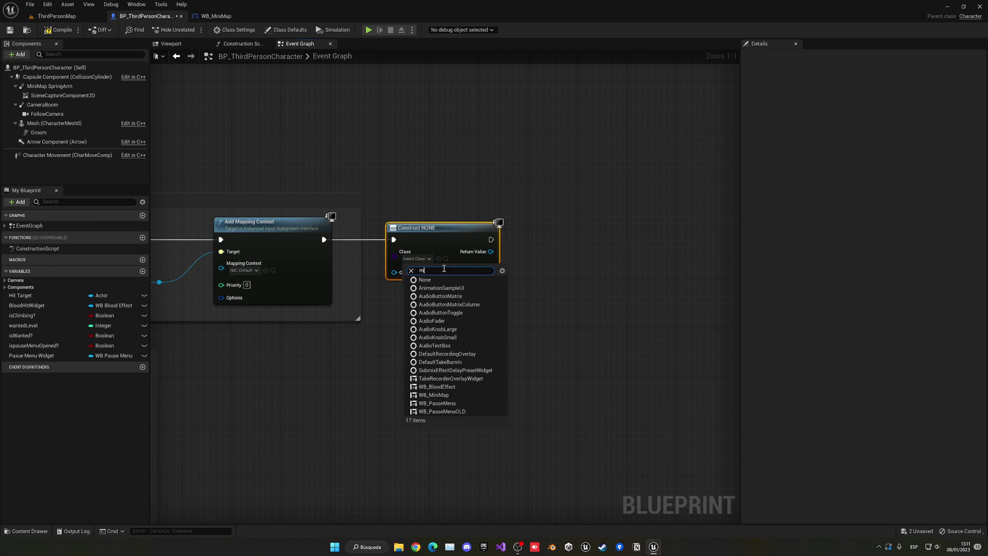
text(min)
click(437, 284)
Feed the widget node's Owning Player input from a new Get Player Controller node.
drag(395, 272, 419, 302)
text(get player)
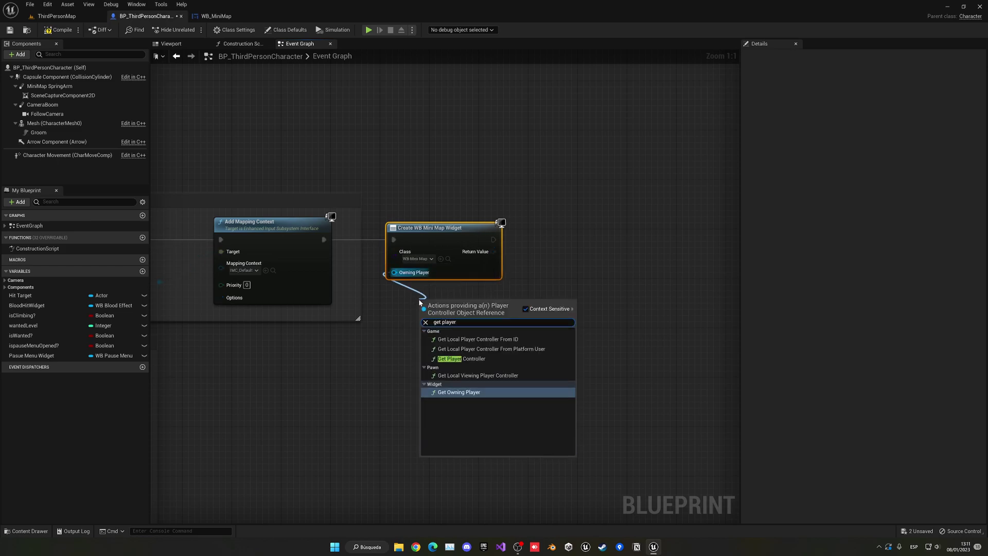
key(Up)
key(Up)
key(Return)
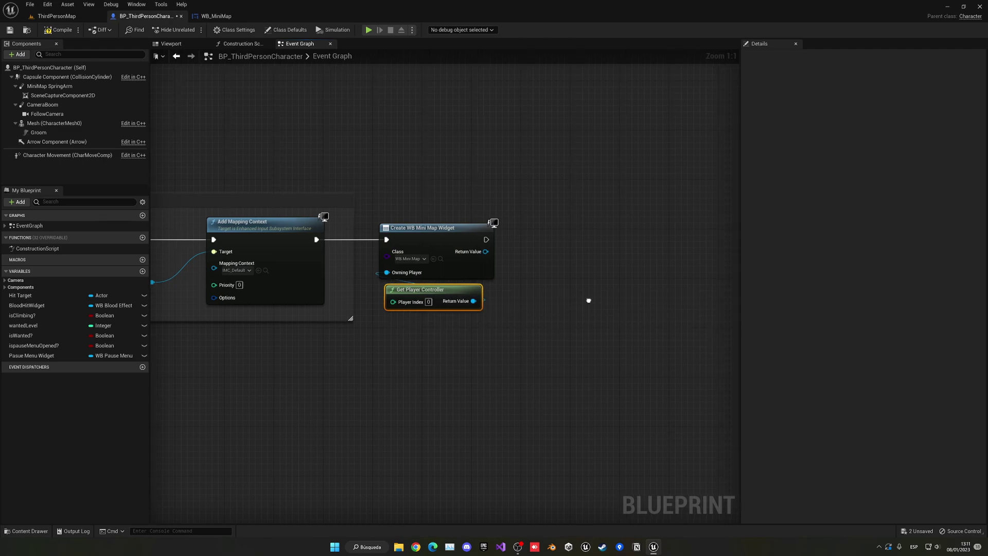
Add an Add to Viewport node fed by the created widget's return value, and compile and save the blueprint.
right_drag(589, 301, 497, 302)
drag(373, 257, 475, 235)
text(add)
click(497, 287)
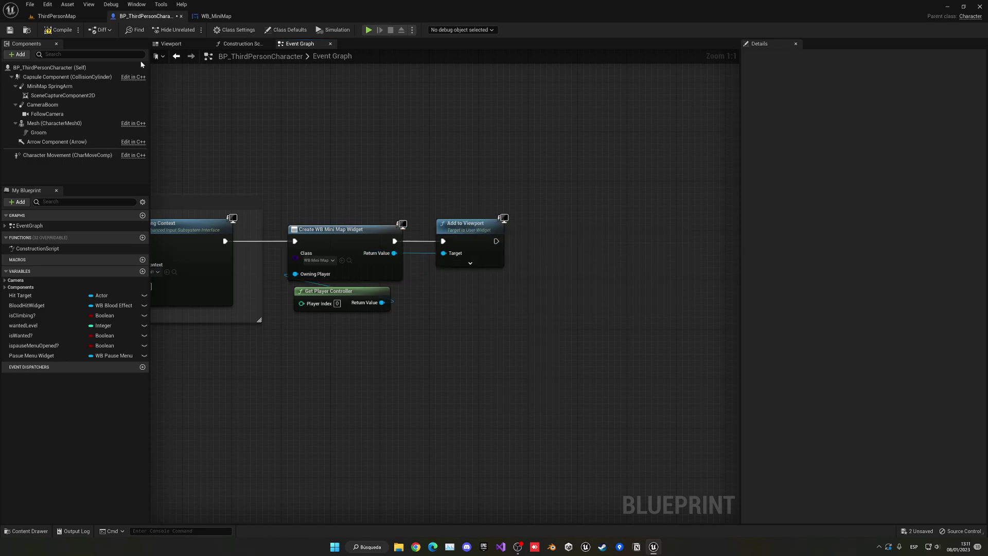
click(61, 30)
click(10, 31)
Play ThirdPersonMap, run and jump the character around the level to check how the minimap follows it, and stop the play session.
click(63, 18)
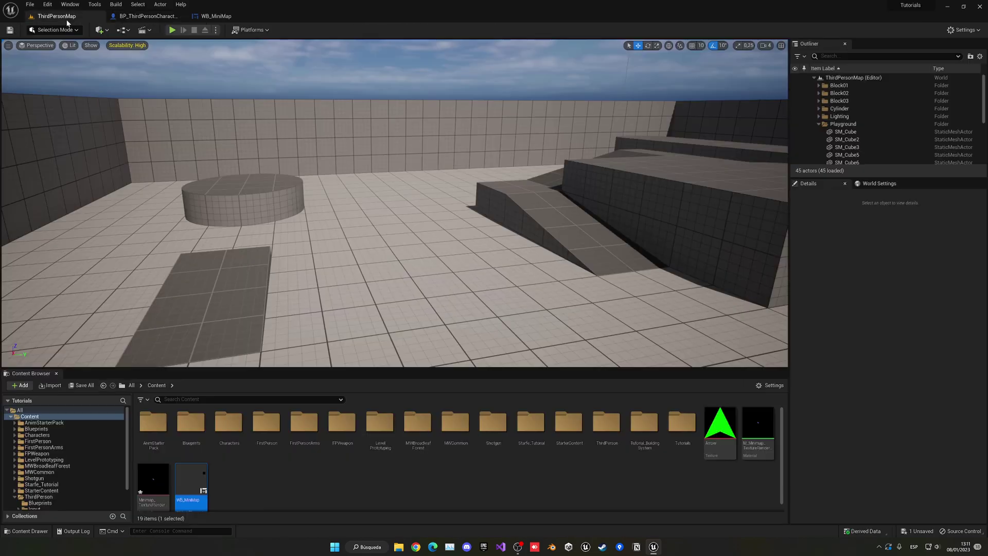
click(175, 30)
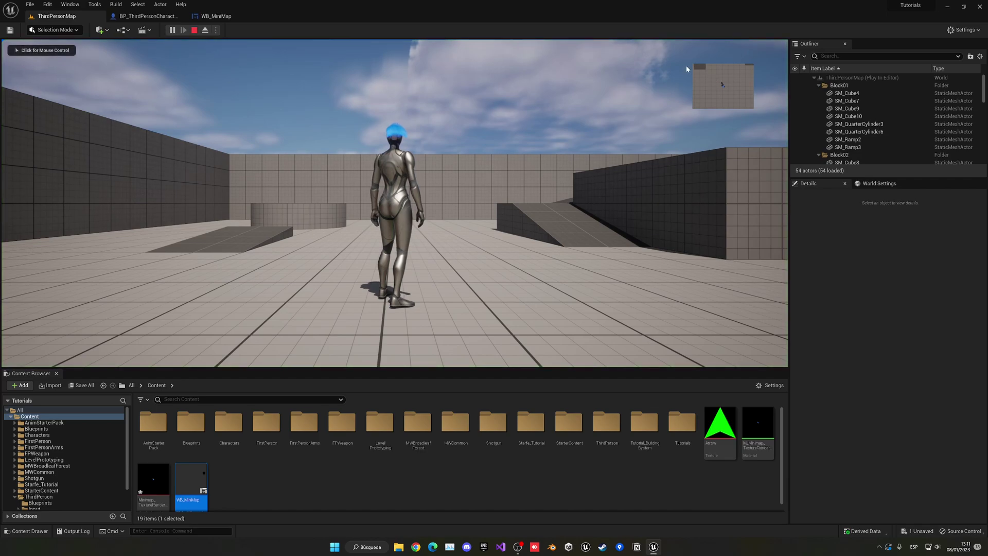
key(w)
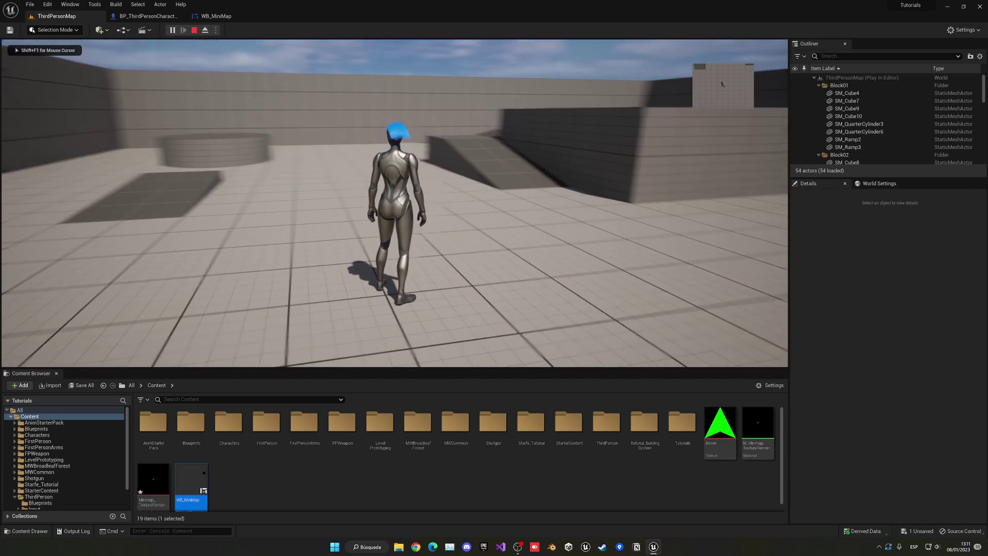
key(w)
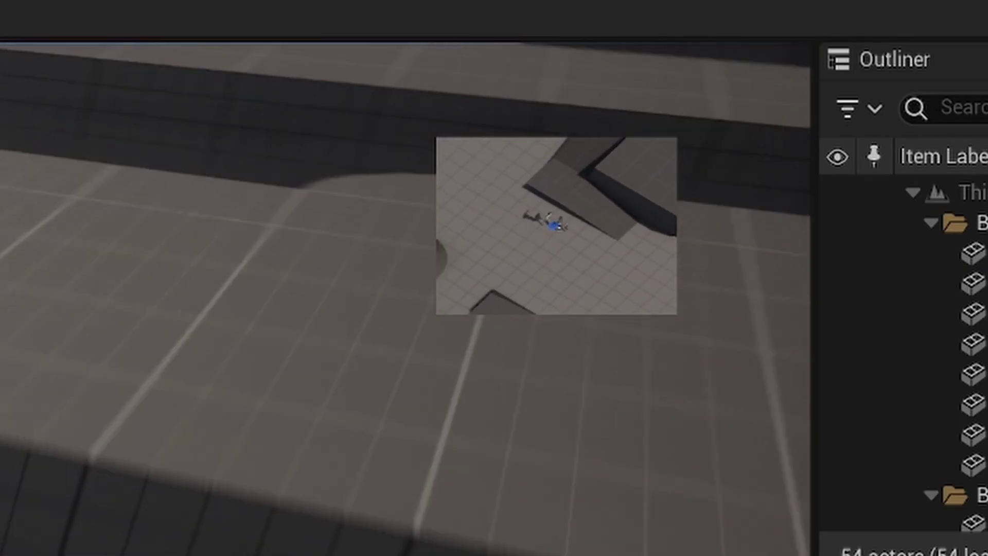
key(w)
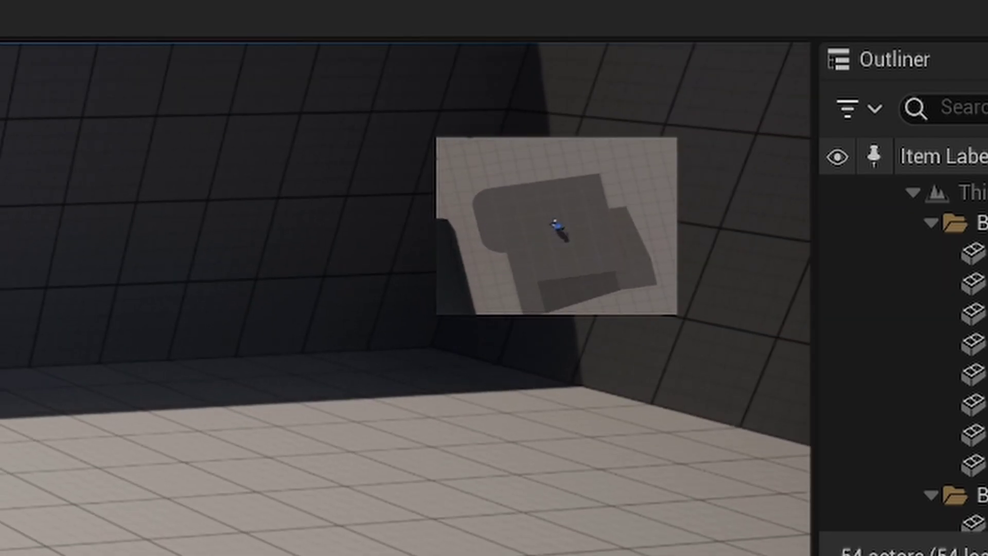
key(space)
key(w)
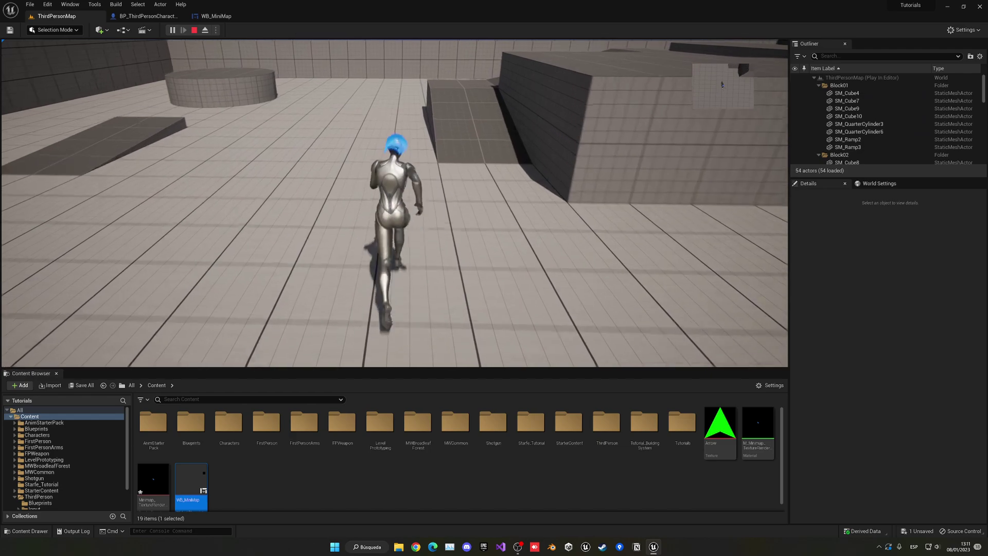
key(w)
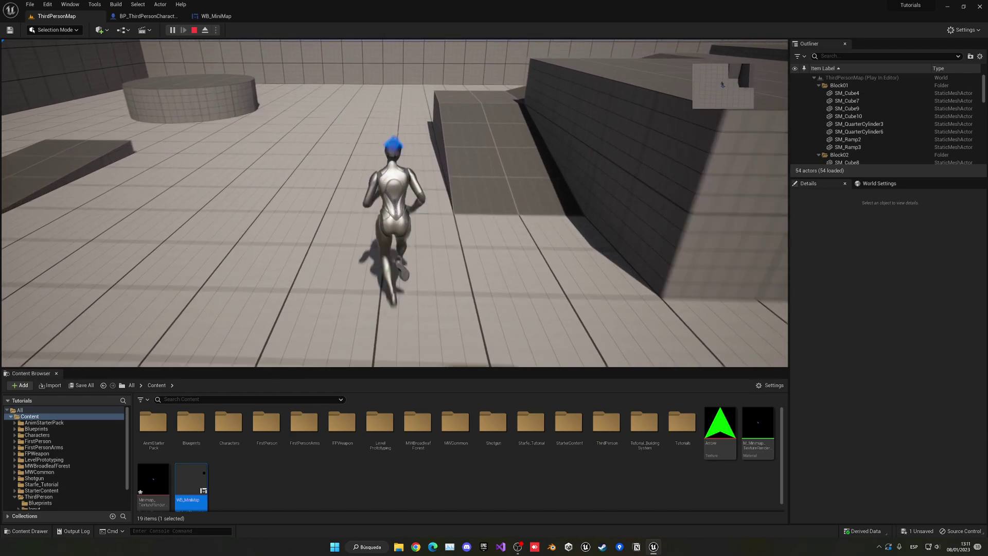
key(s)
key(w)
key(w)
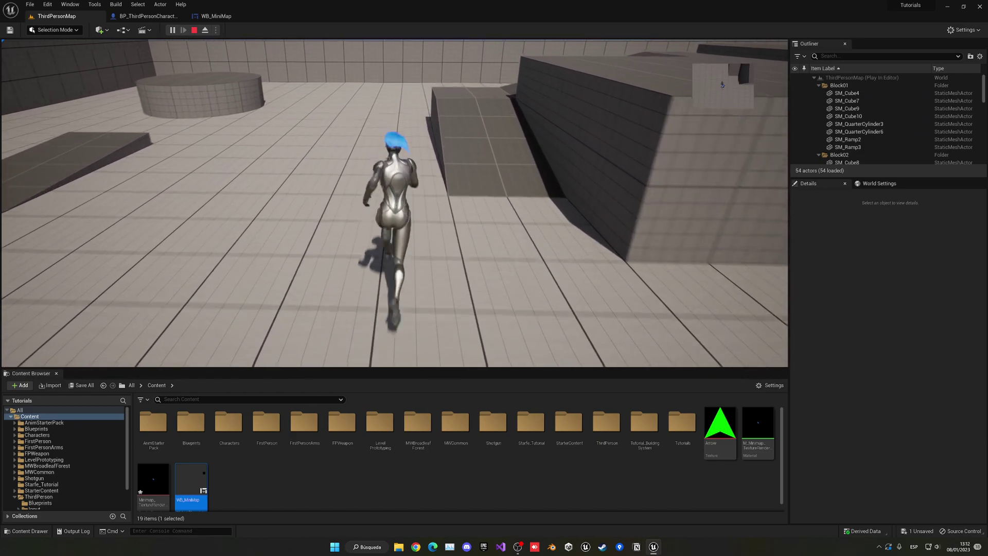
key(s)
key(a)
key(w)
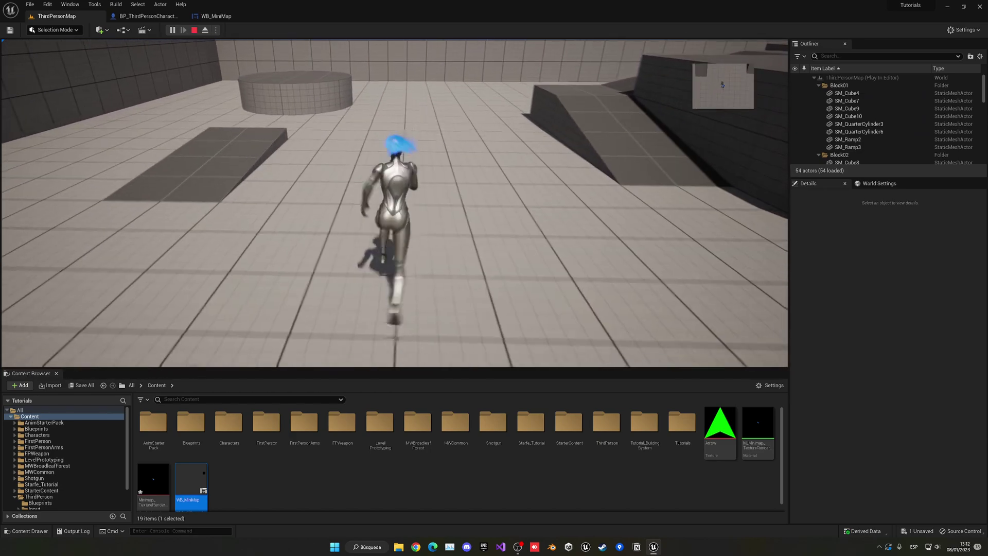
key(d)
key(s)
key(a)
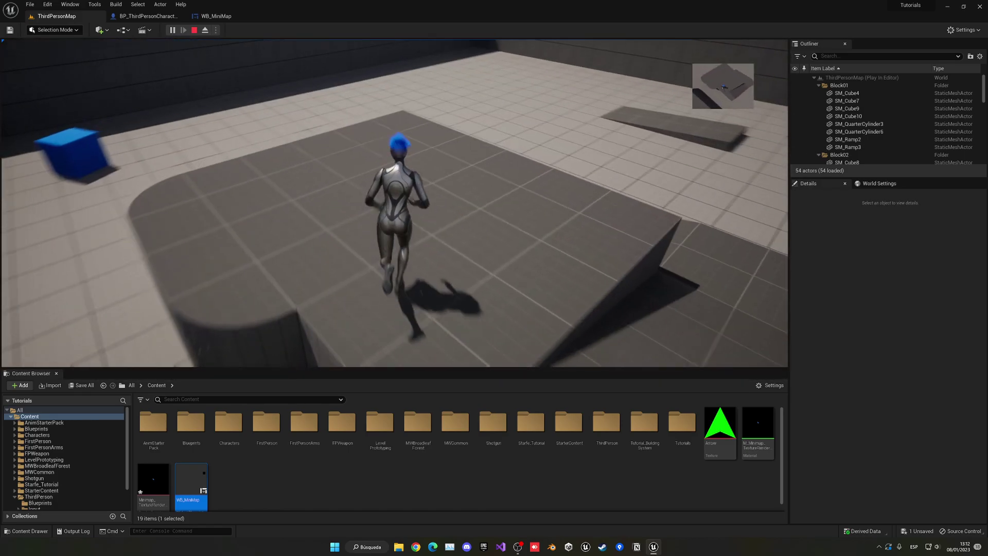
key(w)
key(space)
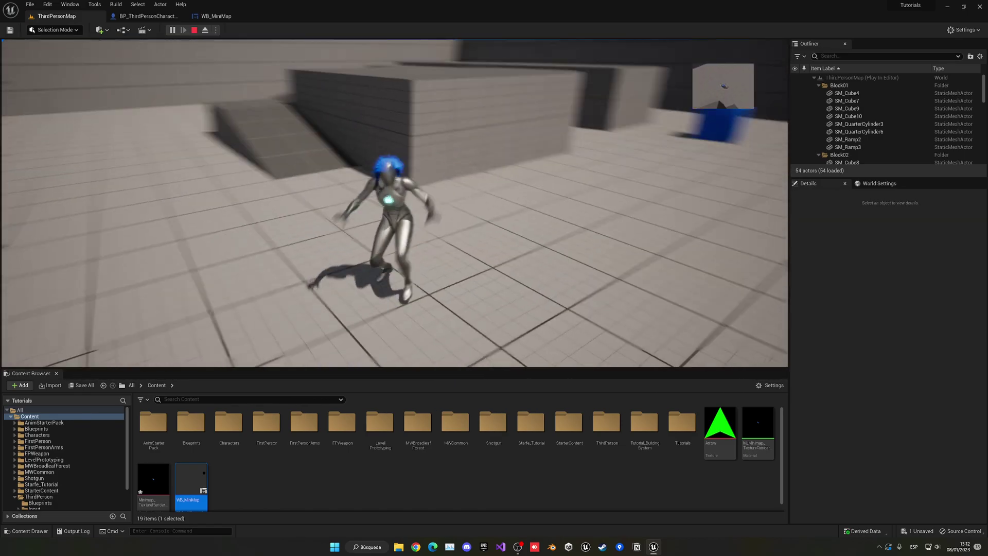
key(w)
key(space)
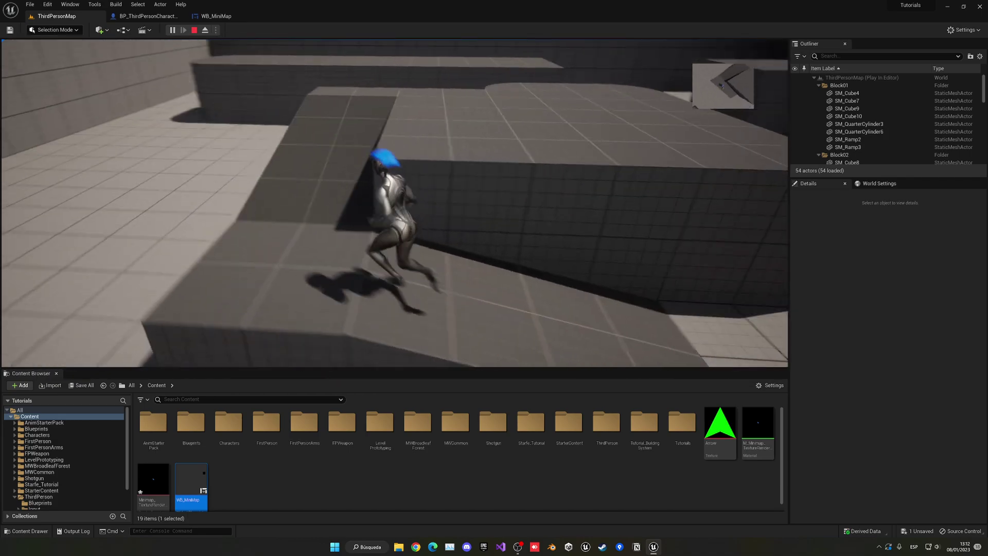
key(w)
key(space)
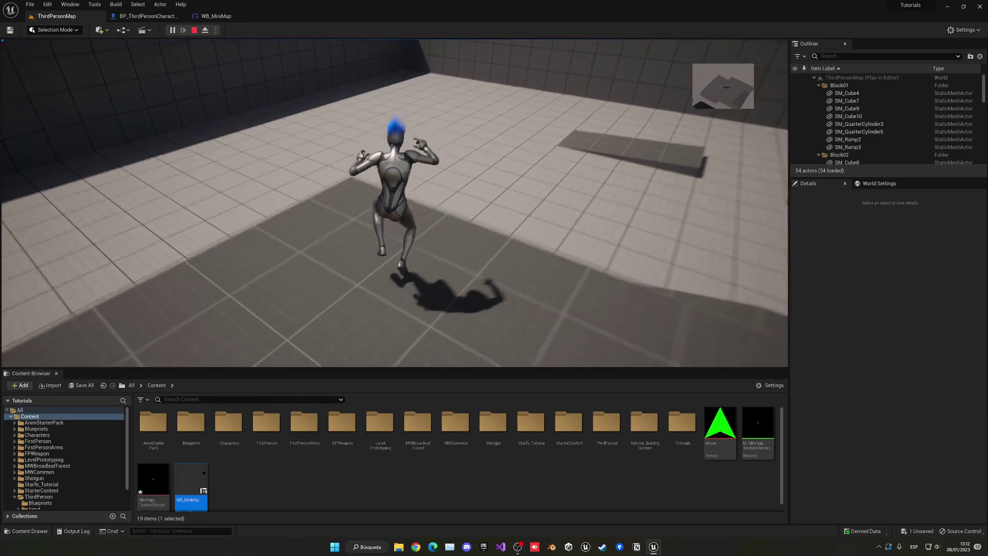
key(w)
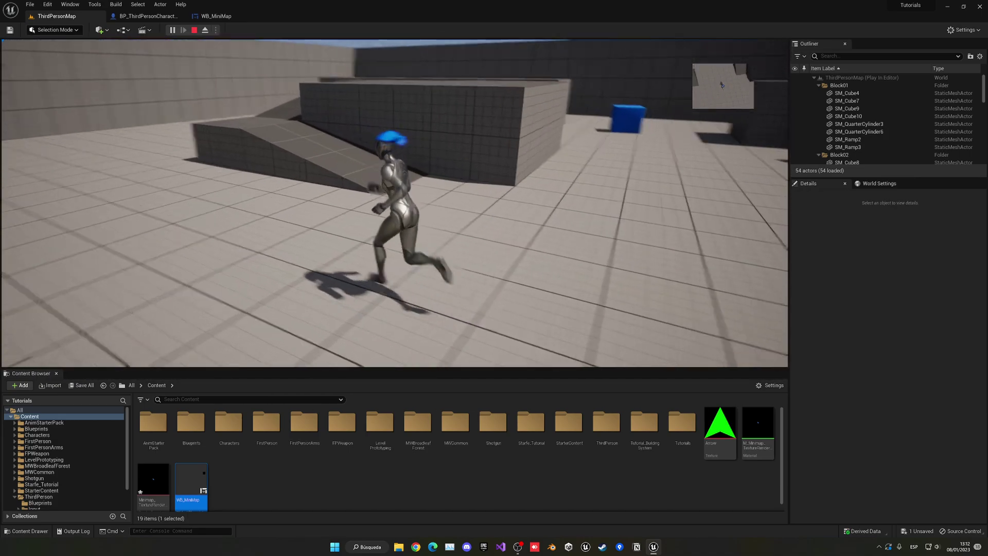
key(Escape)
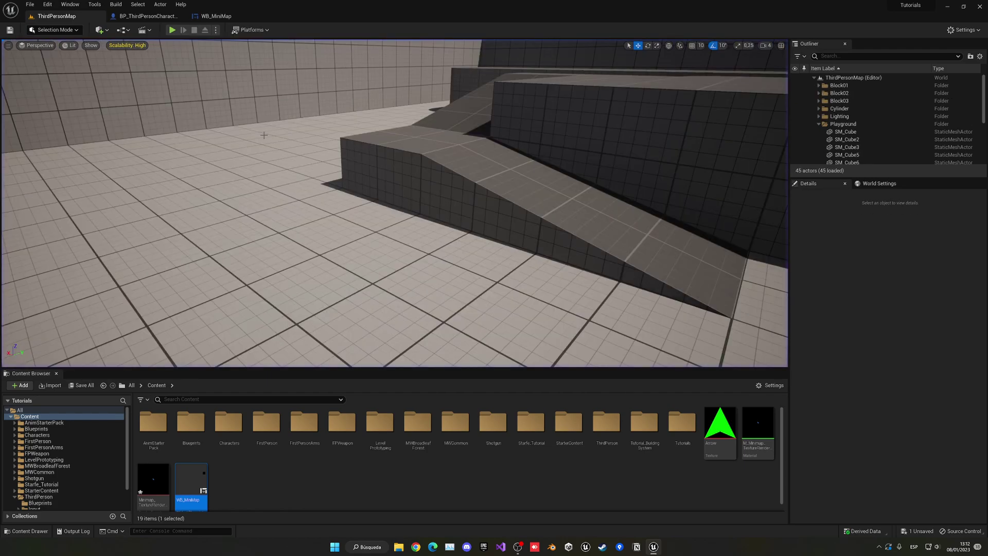
Turn off Inherit Pitch, Inherit Yaw and Inherit Roll for the MiniMap SpringArm in BP_ThirdPersonCharacter.
click(149, 16)
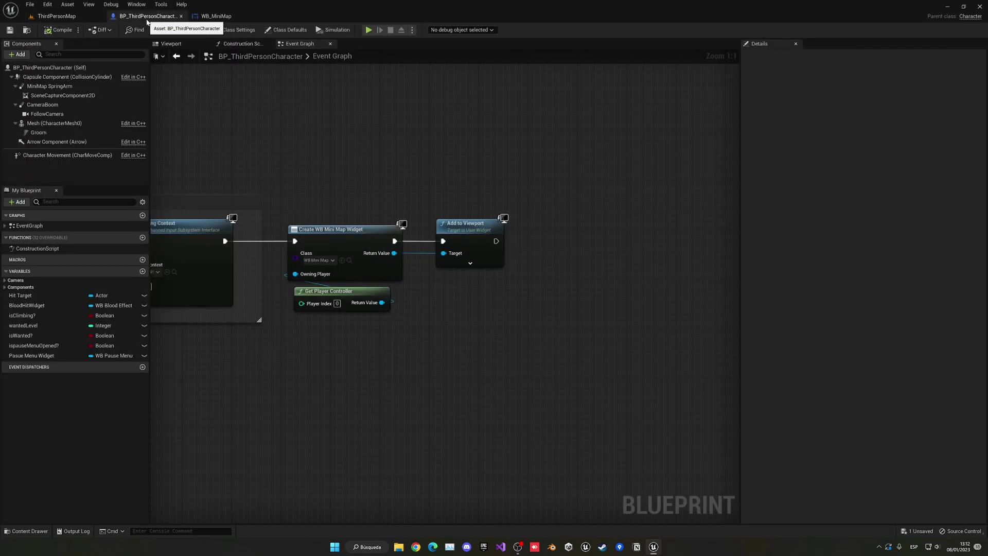
click(172, 43)
click(77, 87)
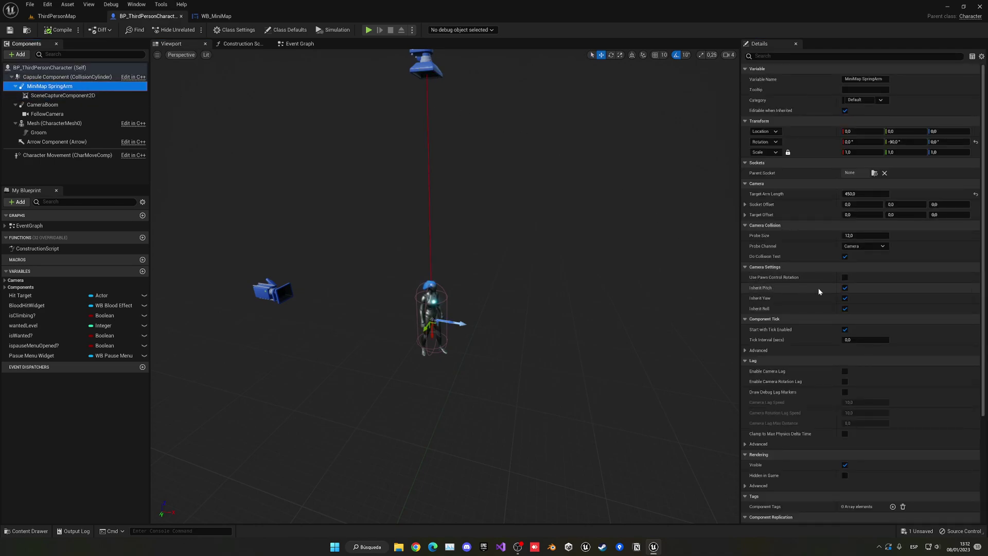
click(844, 288)
click(844, 298)
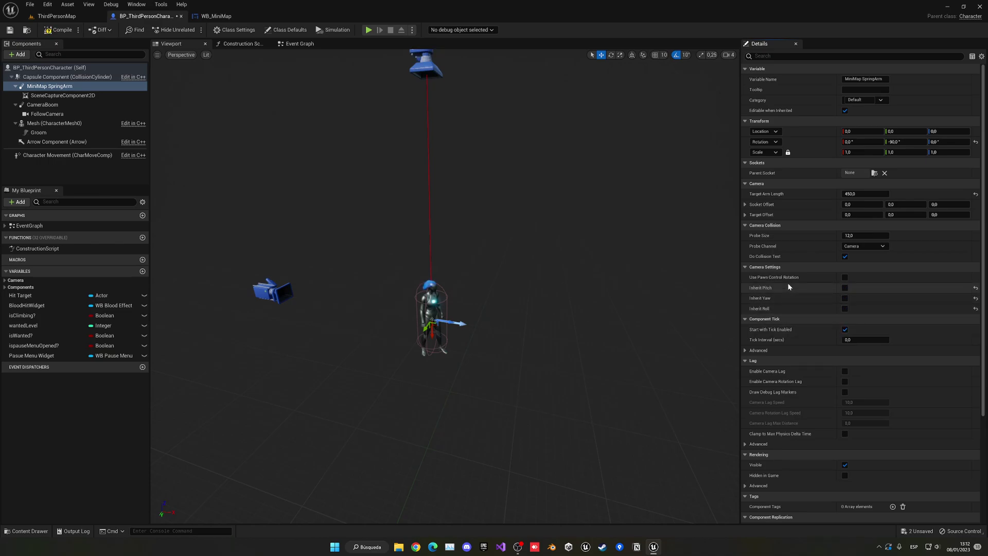
Play ThirdPersonMap and run the character in different directions to check the minimap's orientation, and stop the play session.
click(80, 17)
click(172, 30)
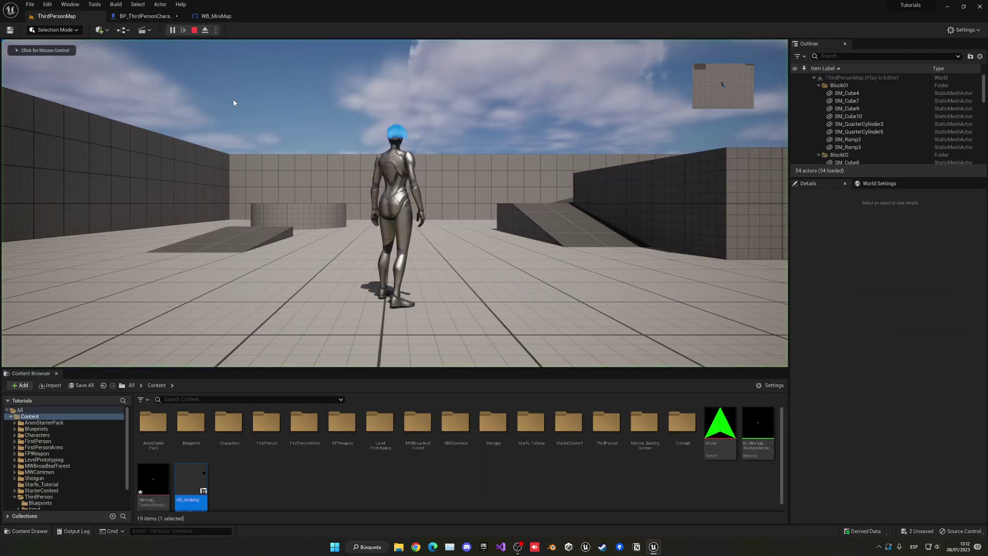
click(233, 102)
key(w)
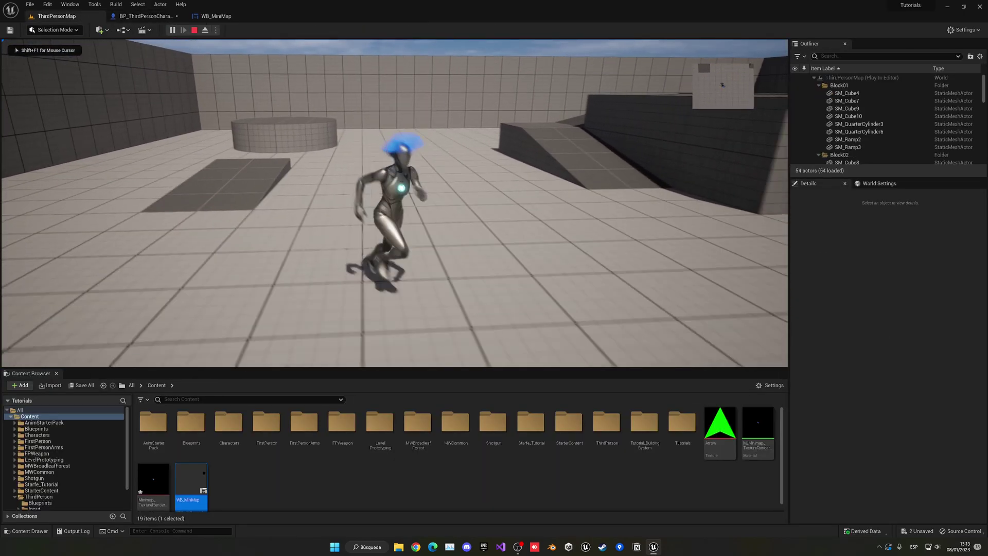
key(a)
key(d)
key(w)
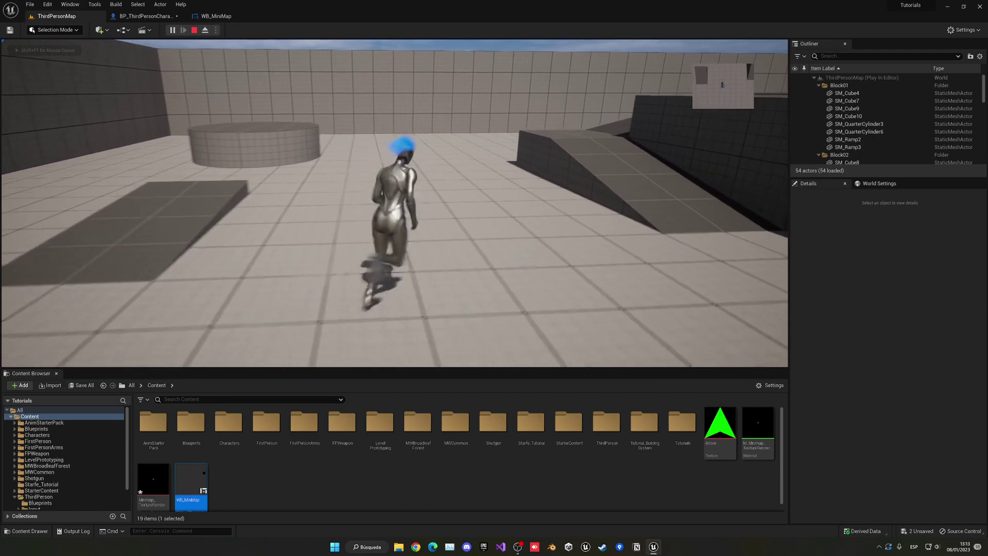
key(Escape)
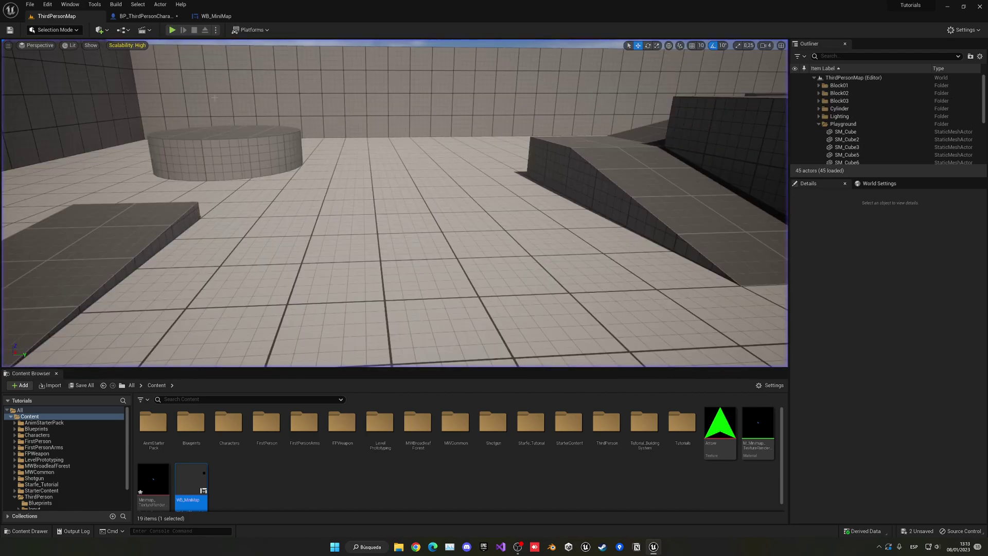
Set the Projection Type of SceneCaptureComponent2D in BP_ThirdPersonCharacter to Orthographic.
click(144, 16)
click(52, 95)
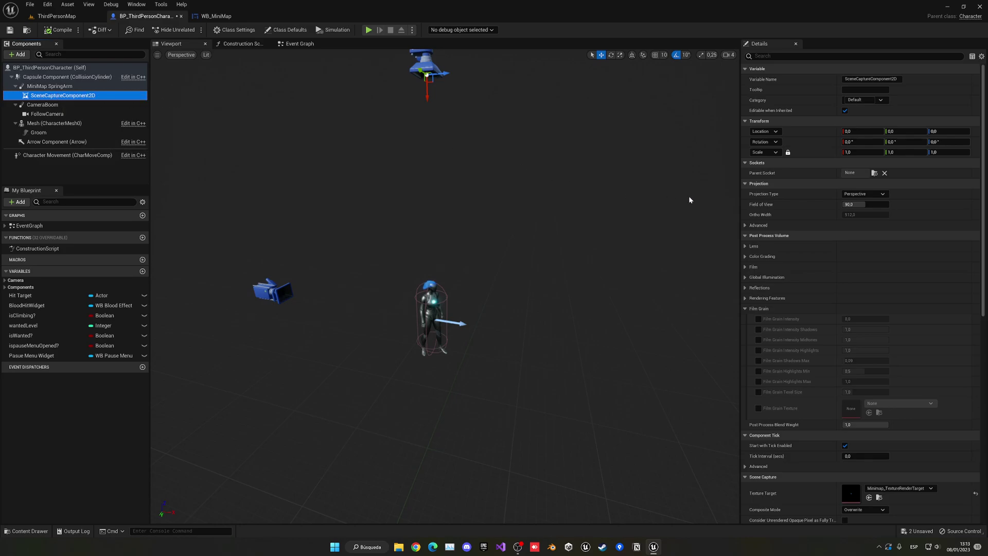
click(846, 196)
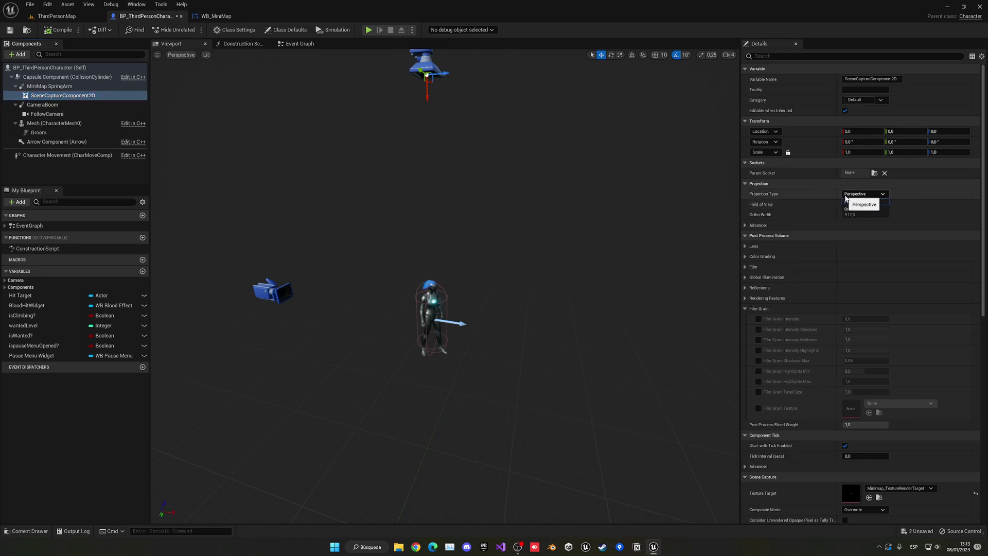
click(855, 208)
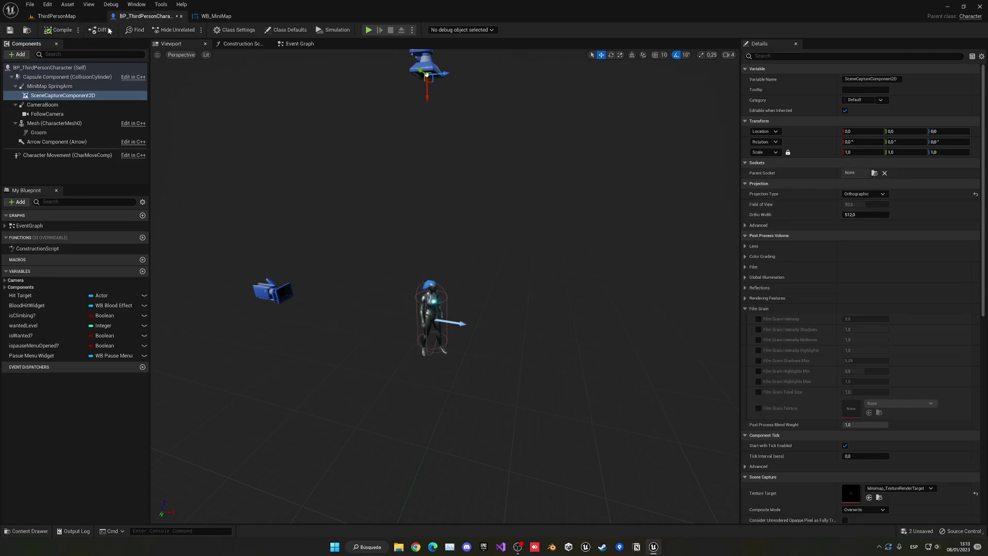
Play ThirdPersonMap briefly to check the minimap with the orthographic projection, and stop the play session.
click(56, 16)
click(173, 30)
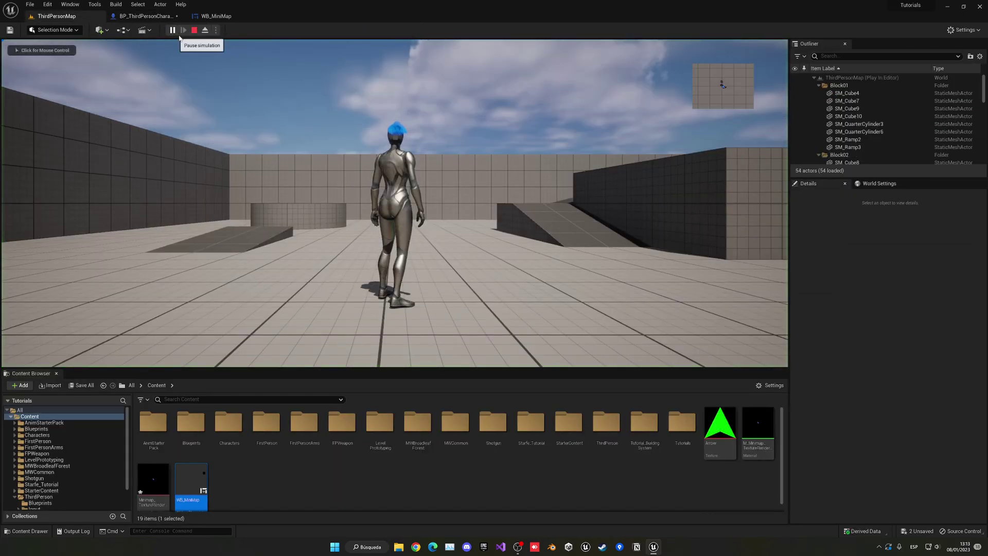
key(a)
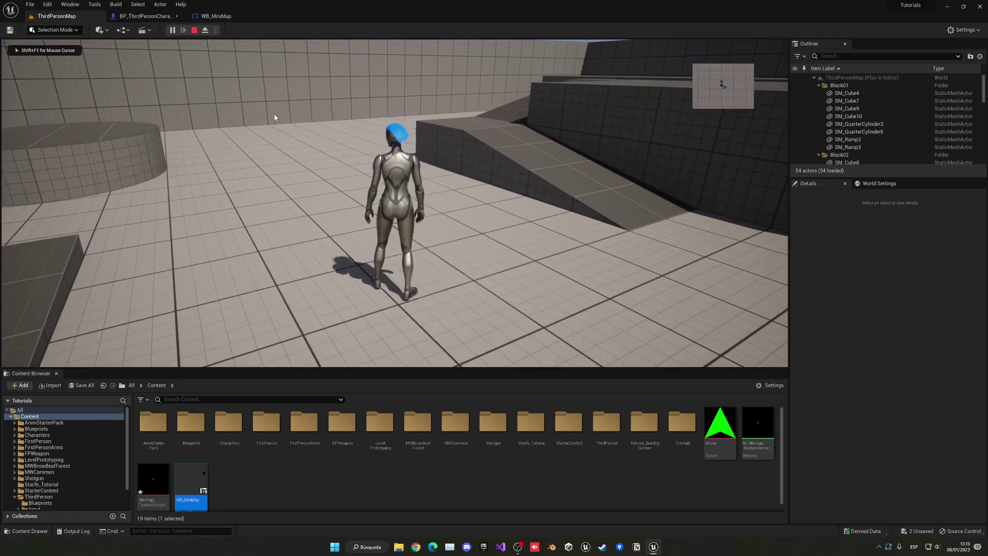
key(Escape)
Set the Ortho Width of SceneCaptureComponent2D in BP_ThirdPersonCharacter to 1024.
click(145, 16)
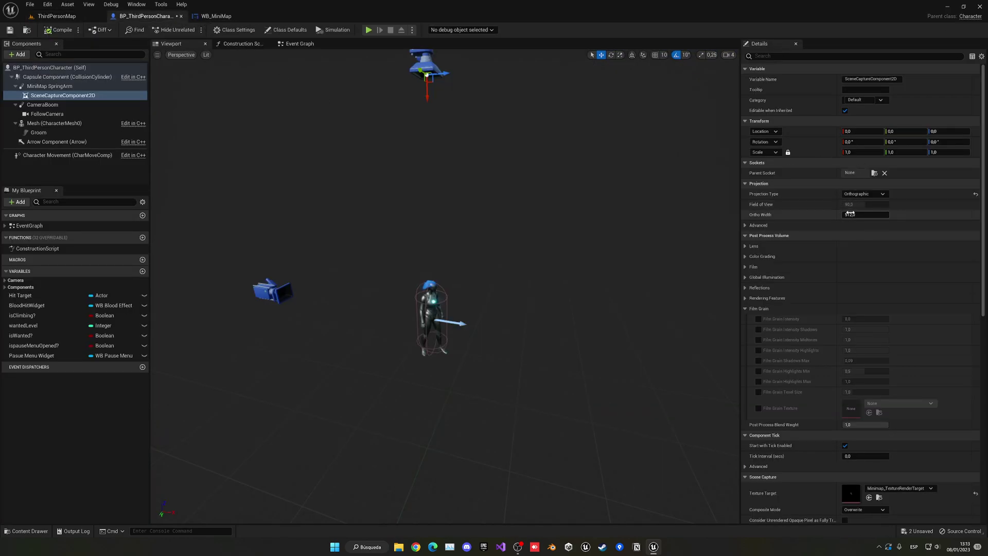
drag(905, 212, 868, 215)
Play ThirdPersonMap, run and jump the character among the ramps and blocks to check the wider minimap view, and stop the play session.
click(56, 16)
click(172, 30)
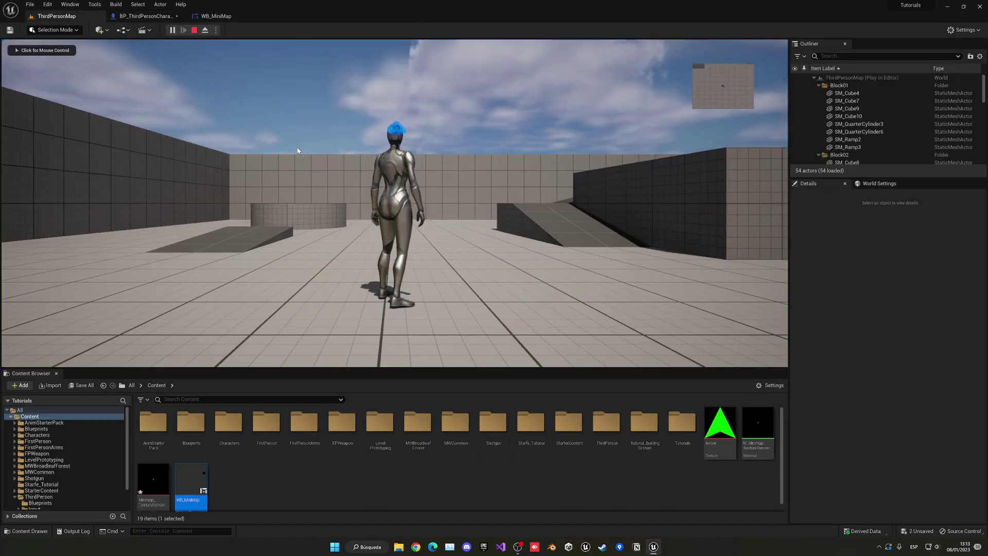
key(w)
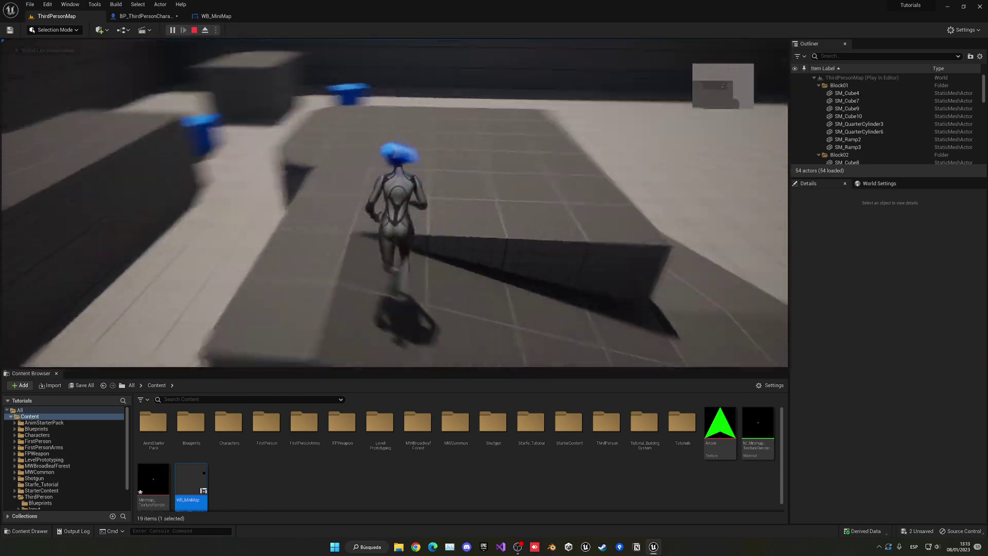
key(space)
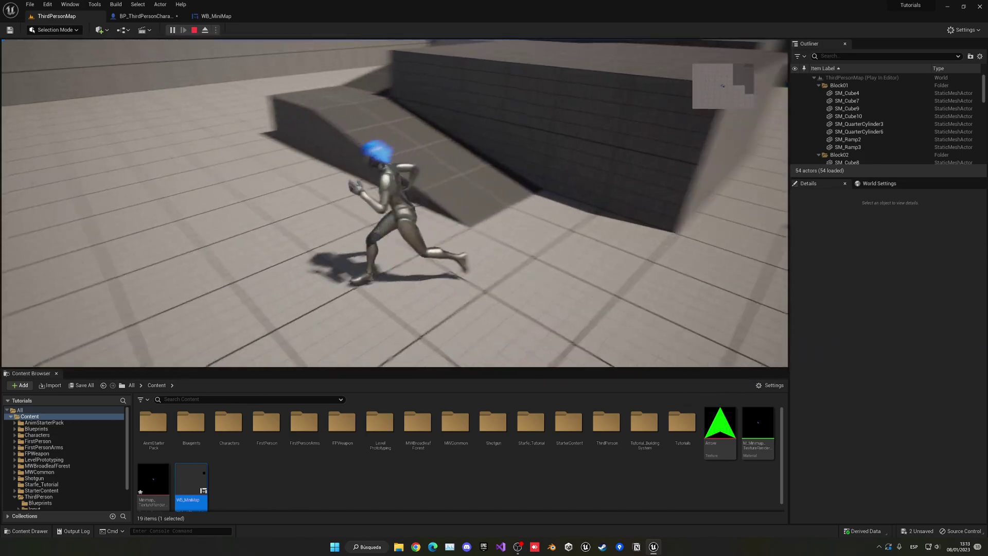
key(space)
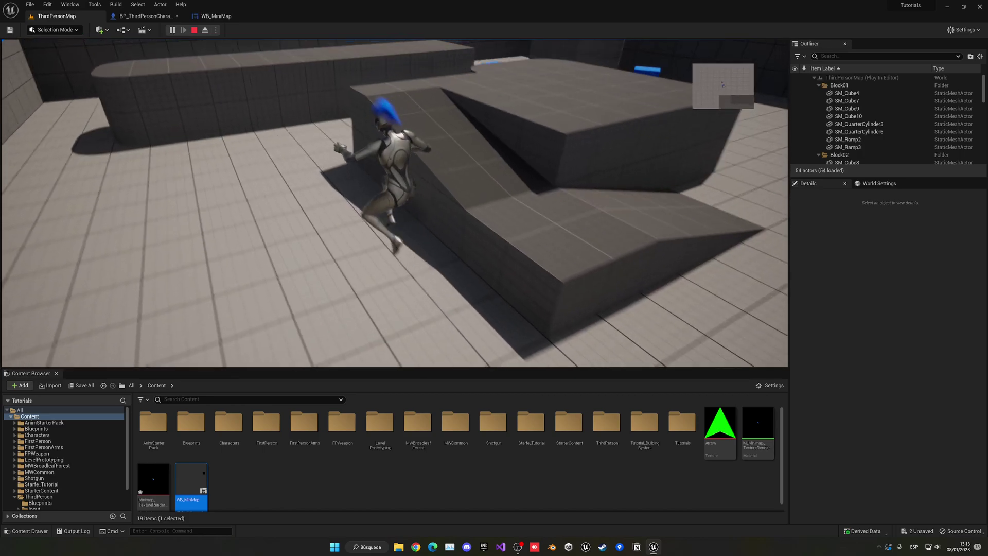
key(space)
key(space)
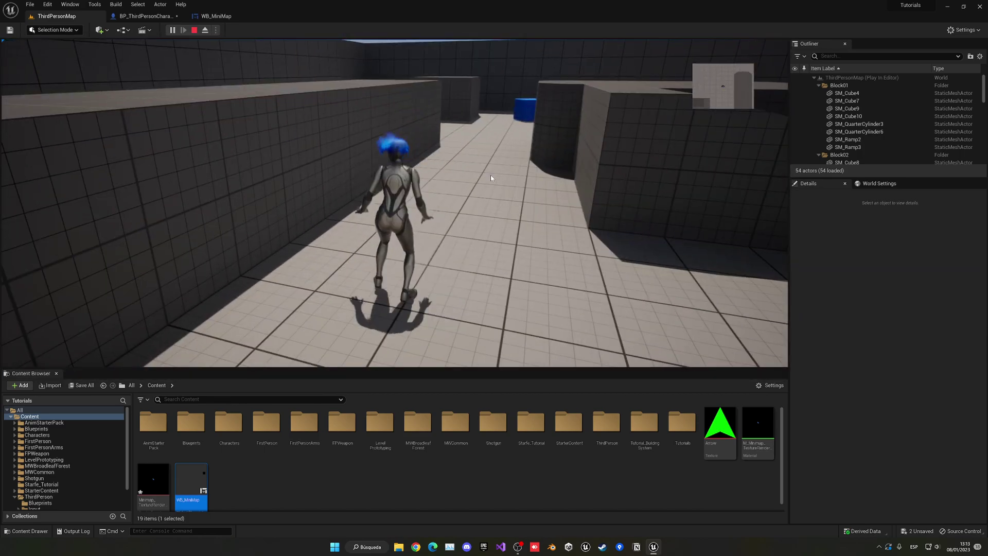
key(Escape)
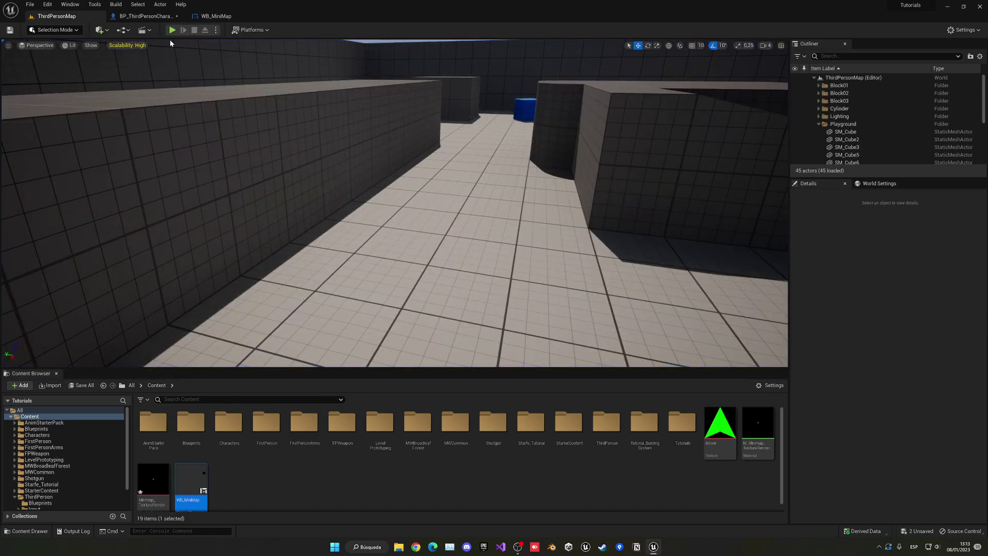
click(146, 16)
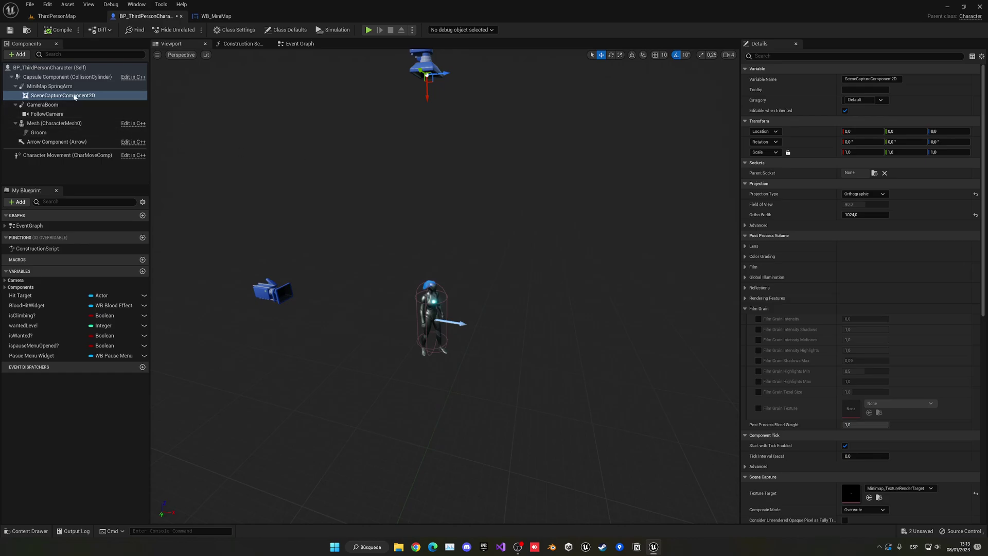
click(50, 86)
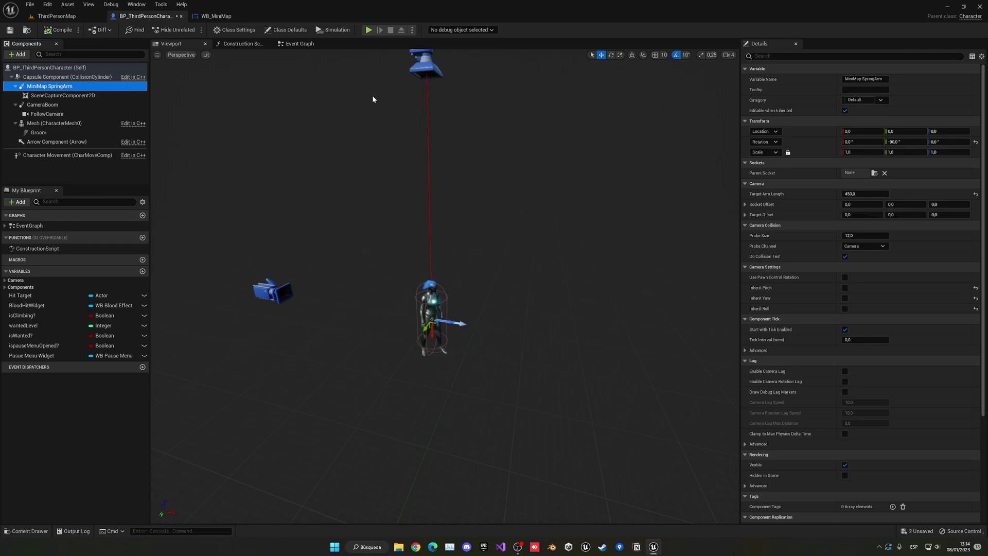
click(87, 96)
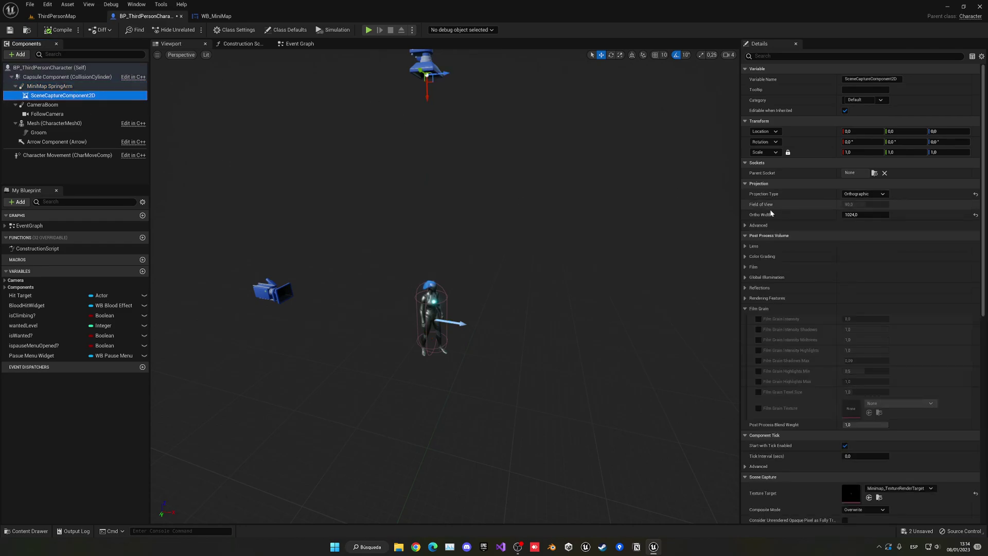
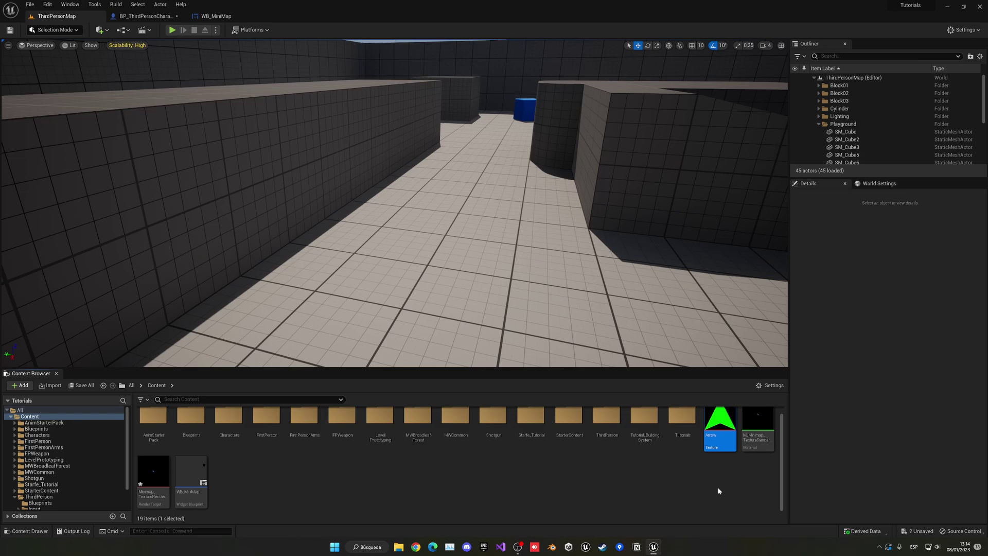
Add a Paper Sprite component under the Mesh in BP_ThirdPersonCharacter and name it PlayerIndicator Sprite.
click(147, 16)
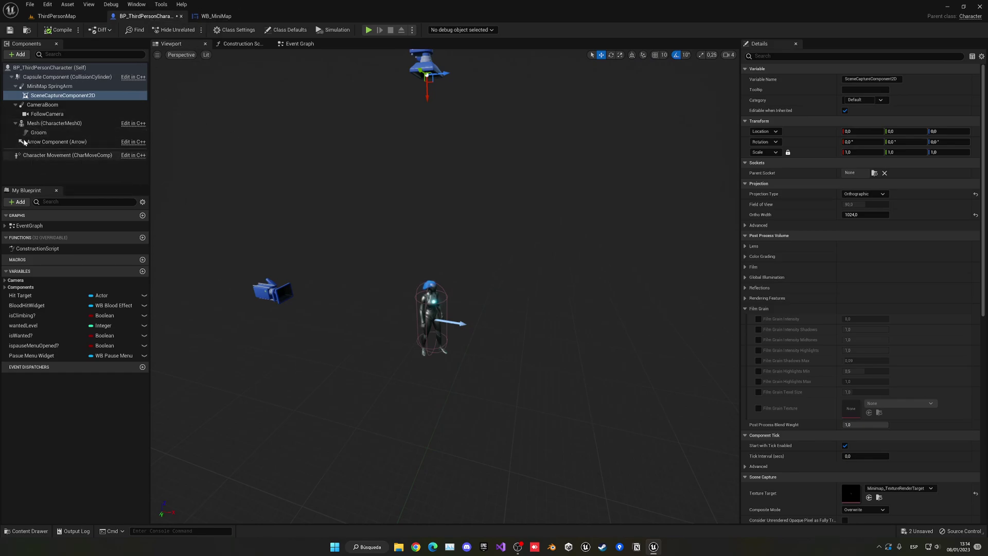
click(45, 124)
click(17, 55)
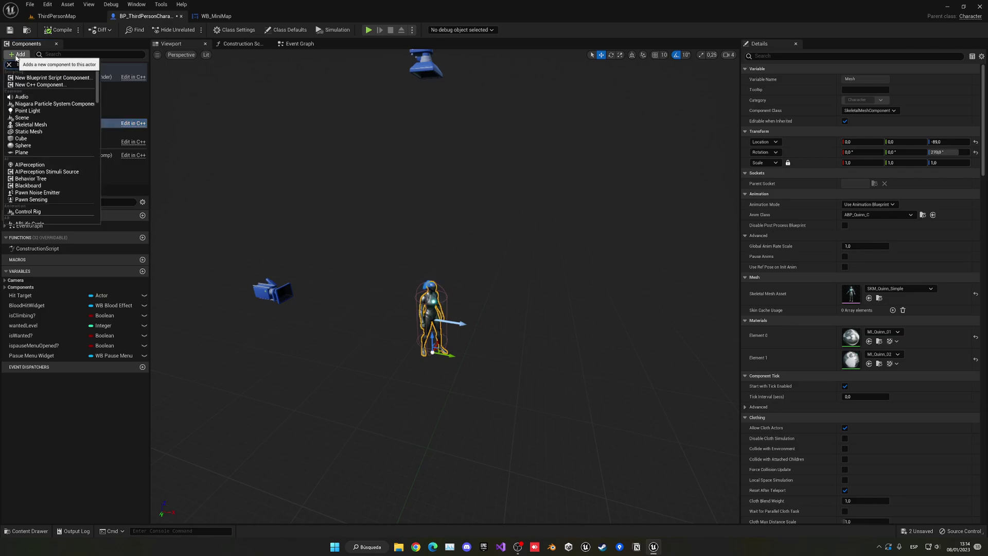
text(sprite)
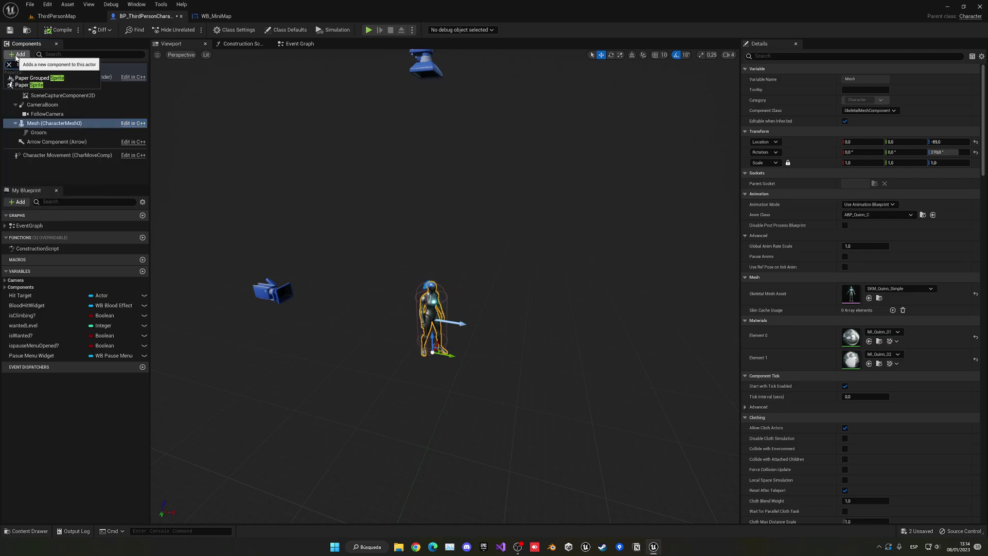
click(49, 86)
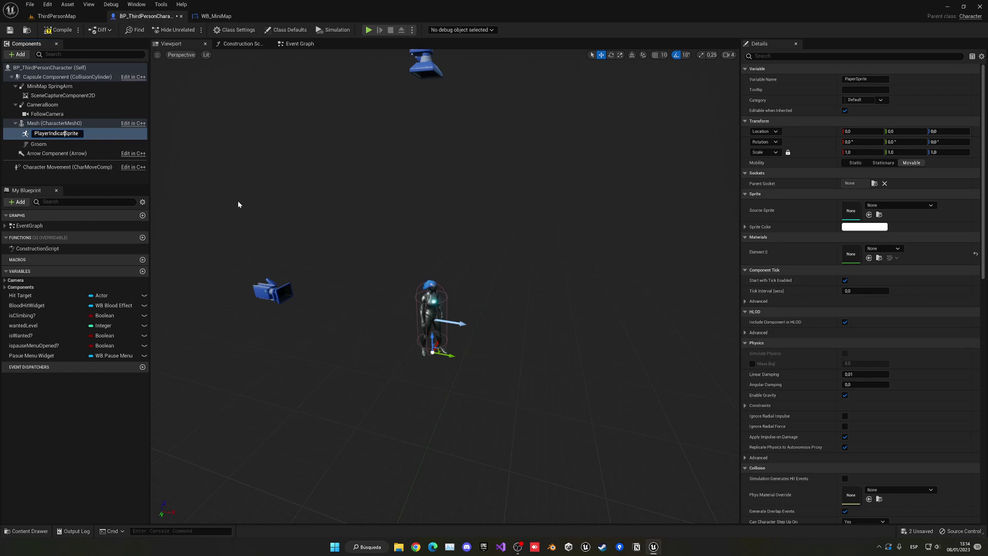
key(Return)
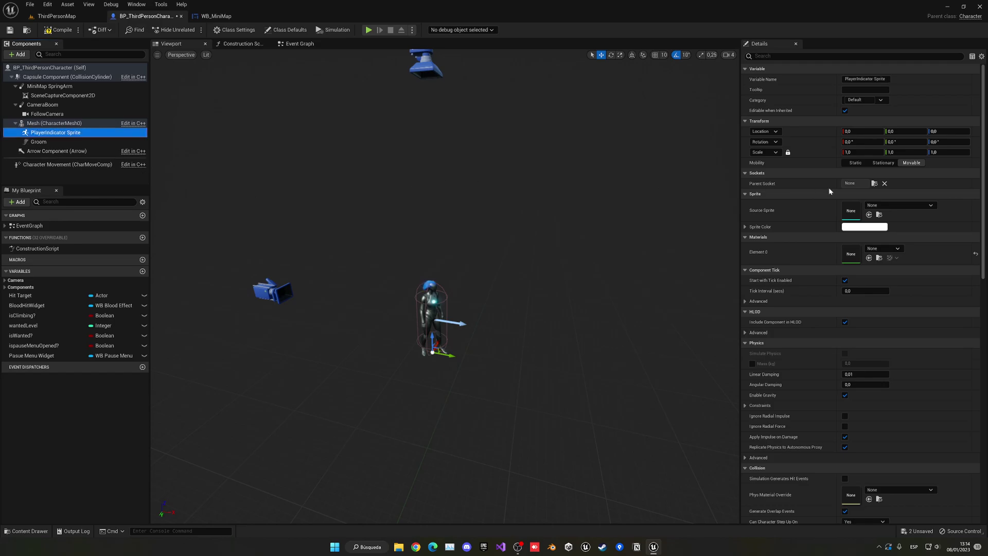
Try to use the Arrow texture selected in the Content folder as the Source Sprite of PlayerIndicator Sprite, and check the available sprite assets.
click(869, 215)
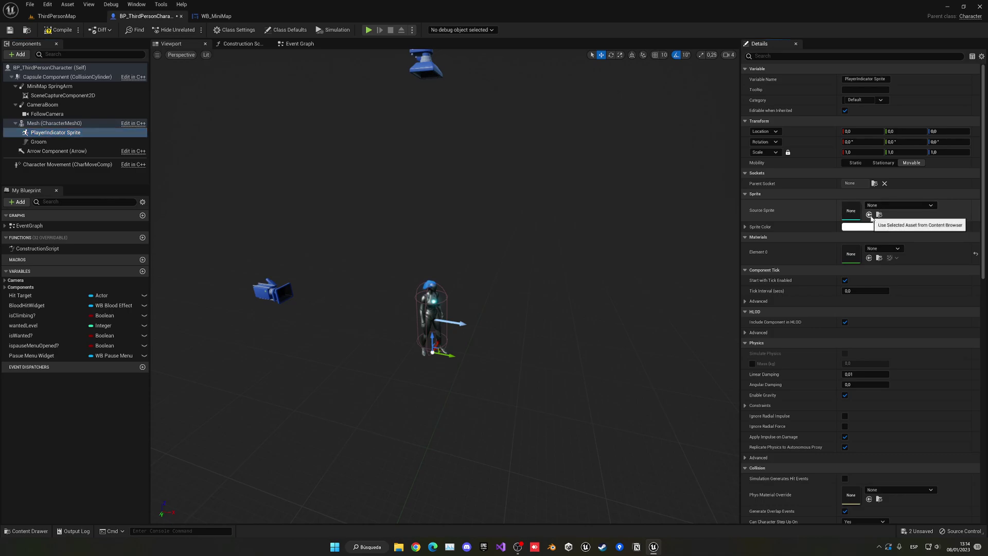
click(84, 19)
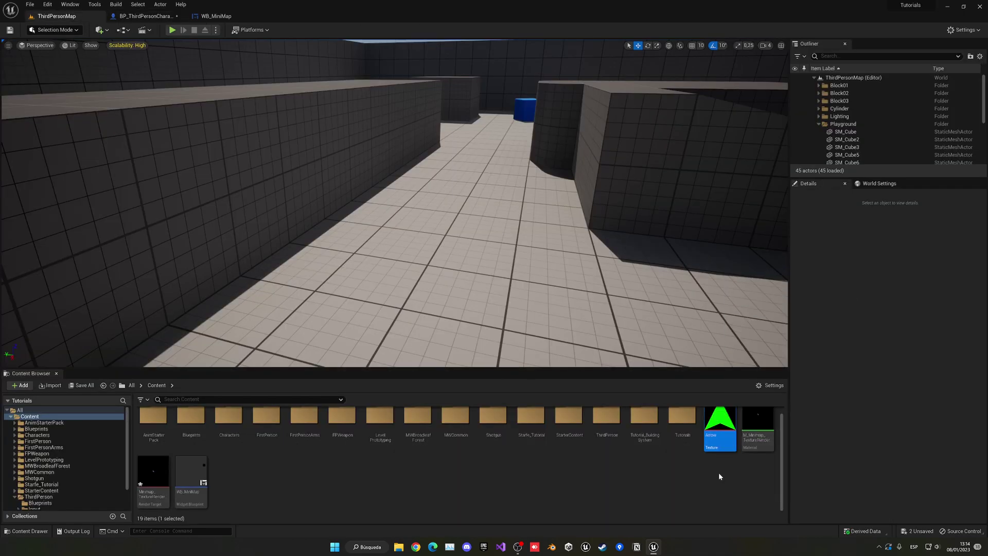
click(144, 16)
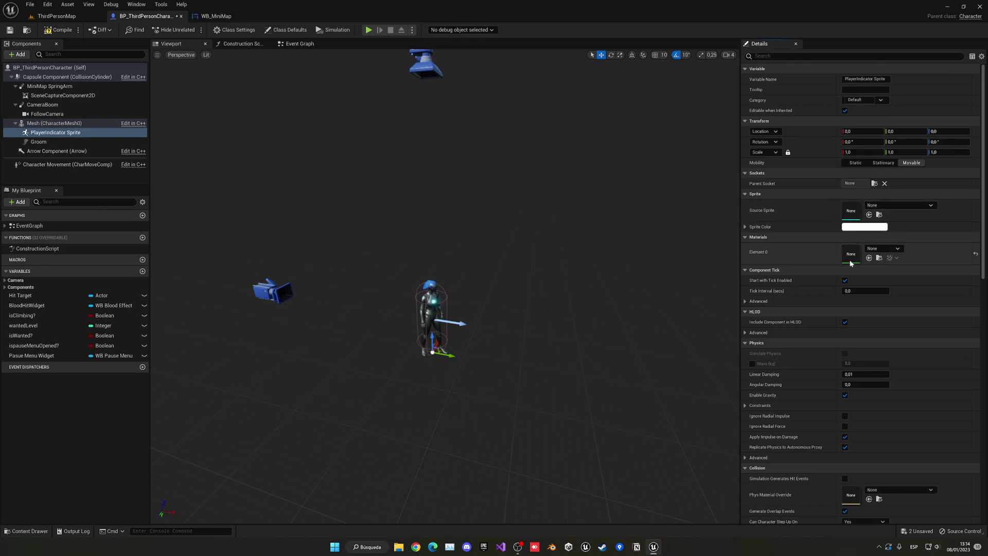
click(888, 206)
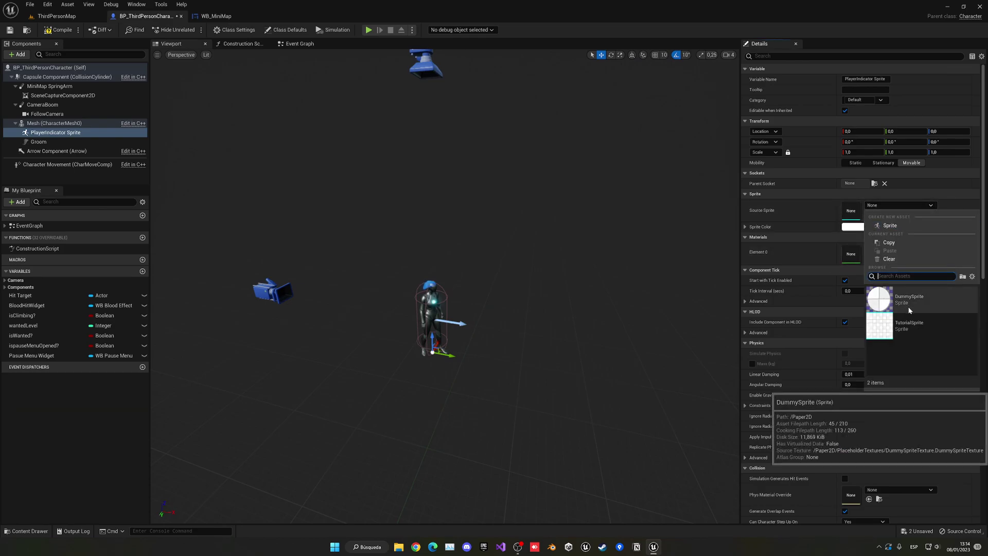
click(752, 237)
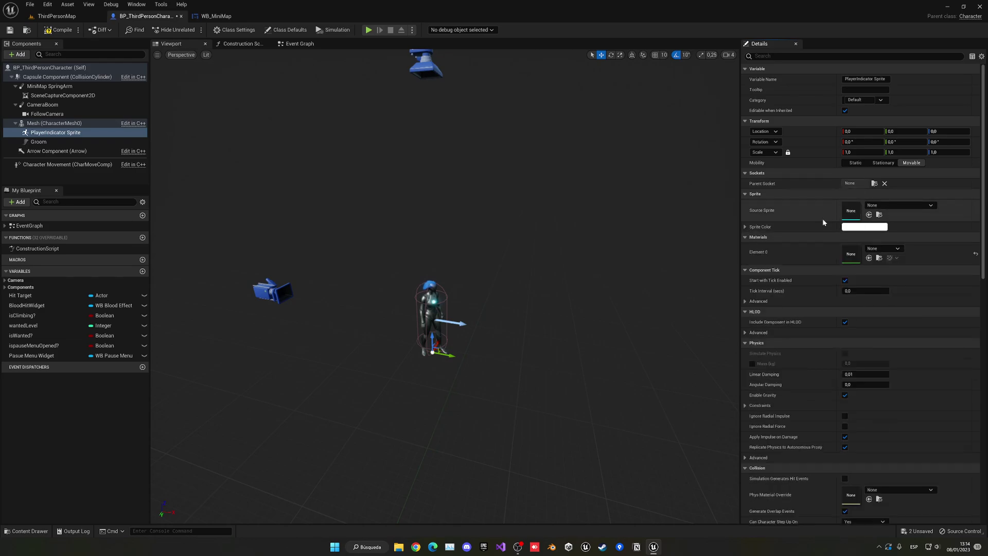
Create a sprite from the Arrow texture in the Content folder, save all changes, and return to BP_ThirdPersonCharacter.
click(75, 17)
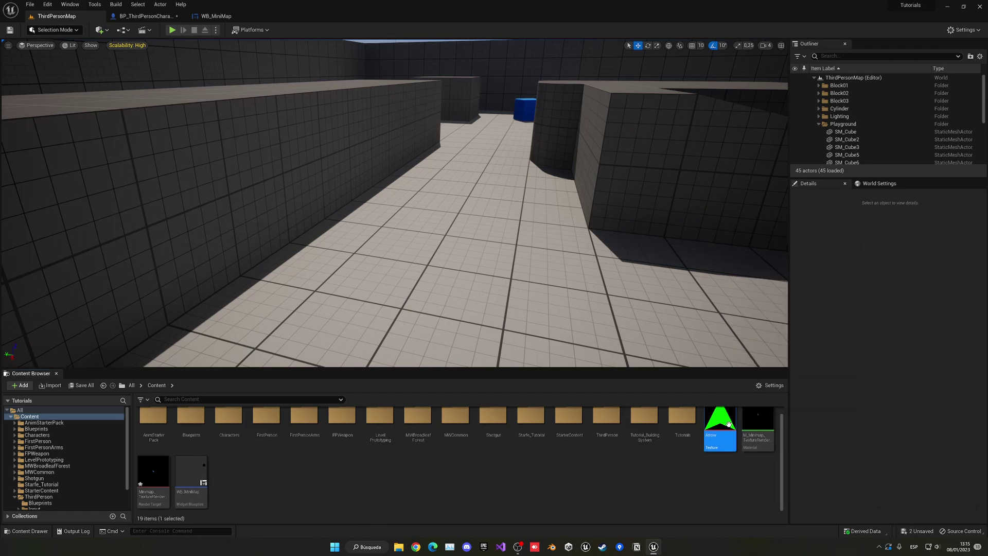
right_click(731, 427)
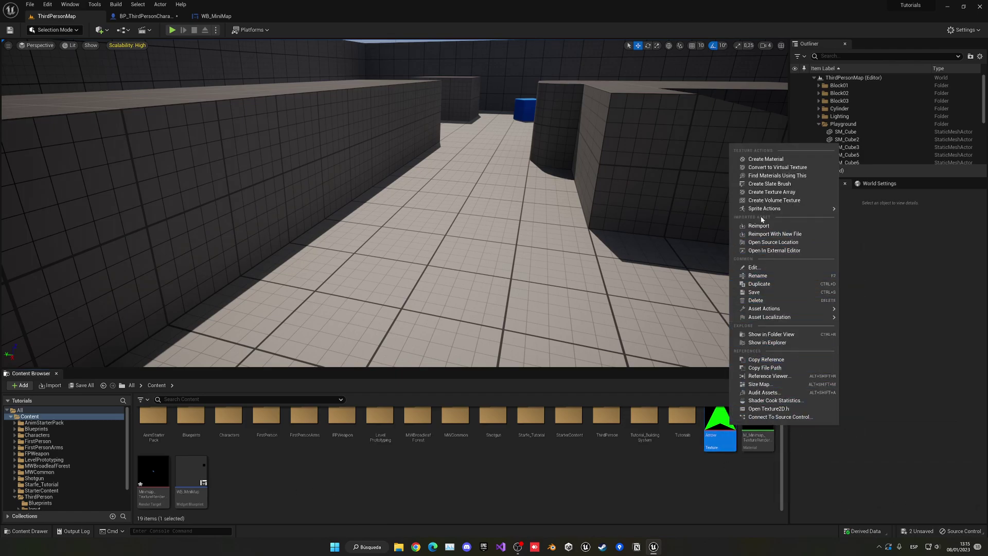
mouse_move(762, 209)
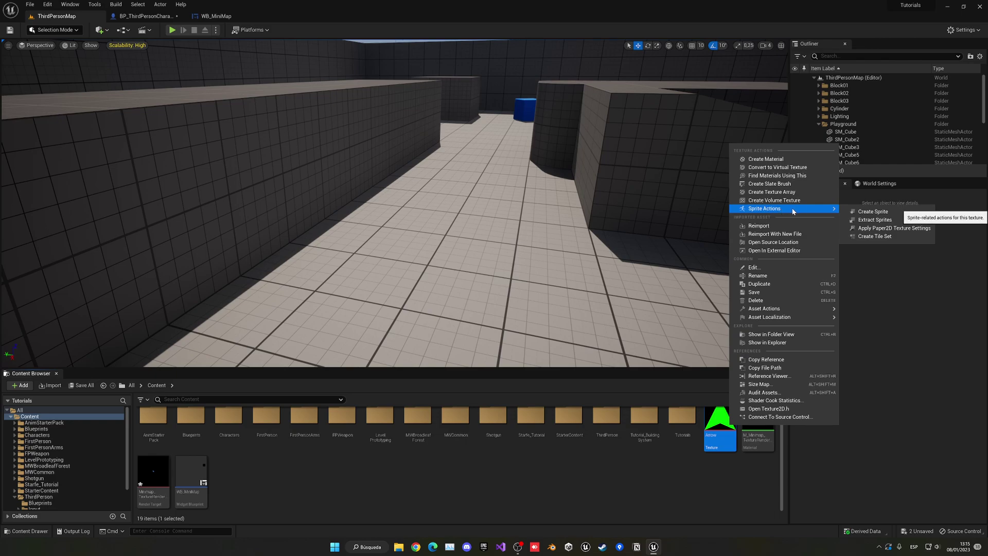
click(900, 212)
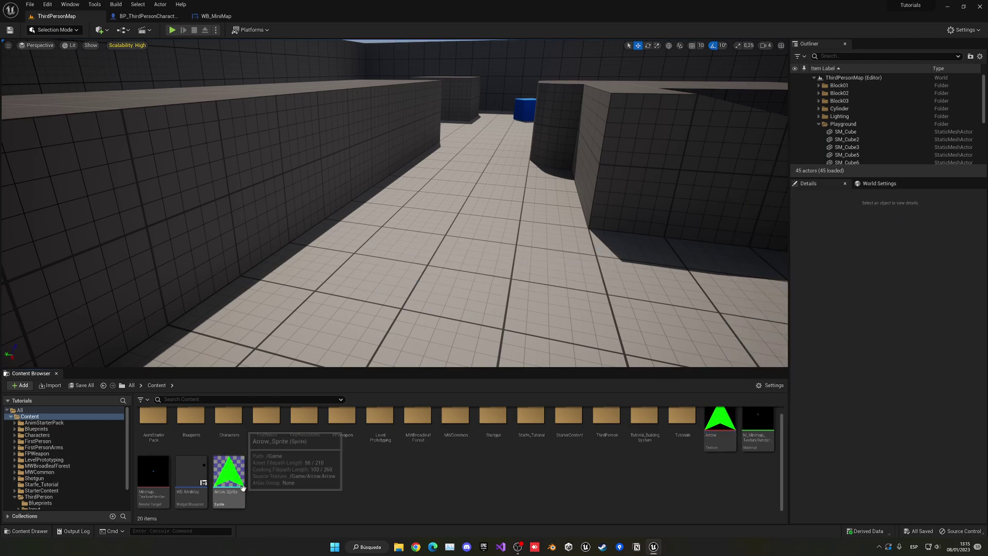
click(147, 16)
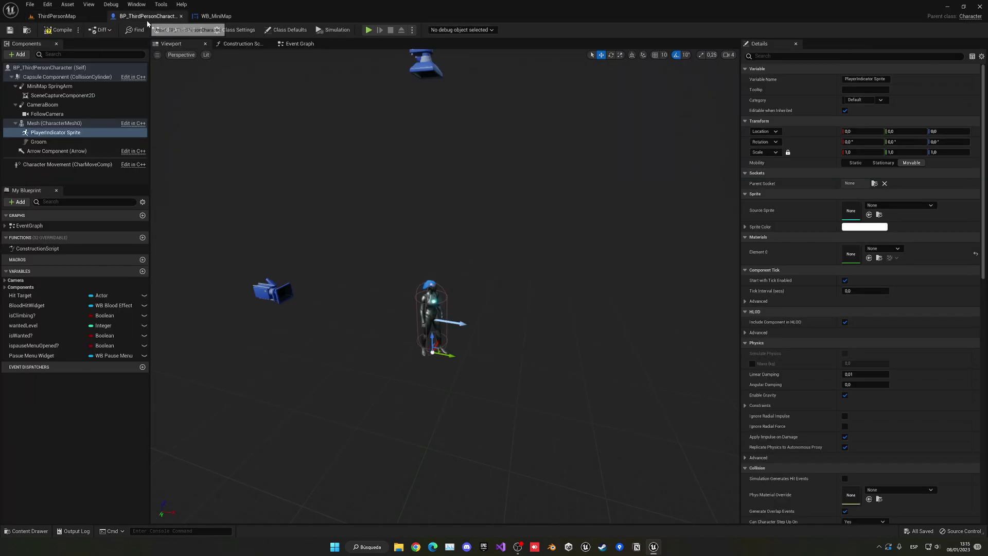
Assign Arrow_Sprite as the Source Sprite of the PlayerIndicator Sprite component.
click(882, 206)
click(951, 287)
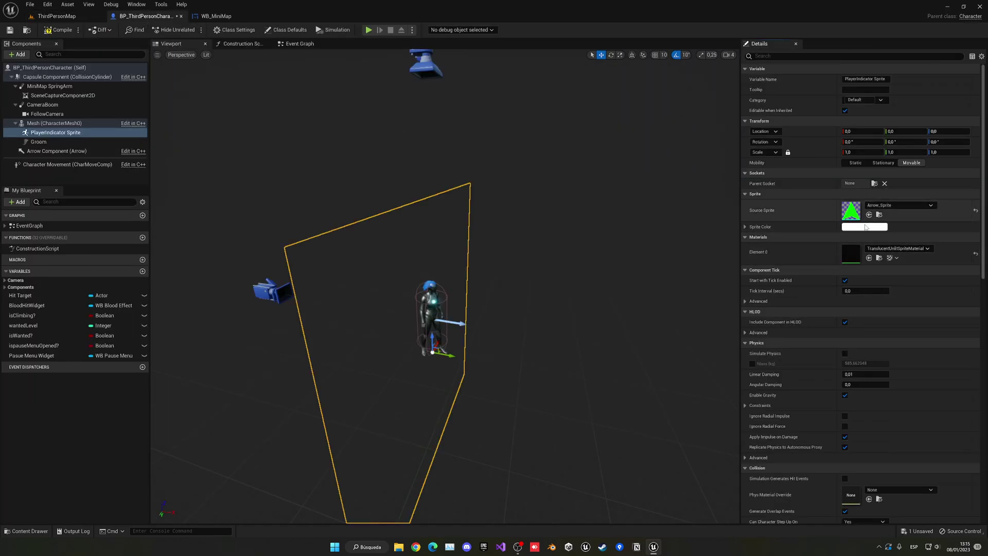
Rotate PlayerIndicator Sprite about 90° around X so it lies flat, and scale it uniformly to about 0.48.
right_drag(578, 278, 574, 314)
alt+drag(466, 289, 413, 343)
key(w)
right_drag(441, 138, 444, 125)
key(s)
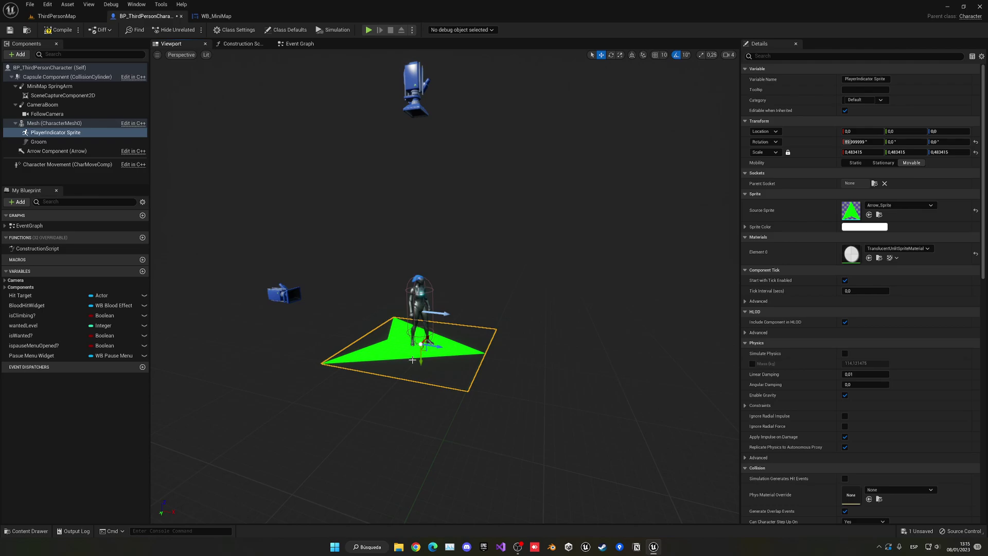
Raise the flat arrow sprite above the character's head to a Z location of about 341.
drag(414, 361, 415, 275)
right_drag(466, 302, 460, 311)
key(w)
scroll(418, 237, up, 2)
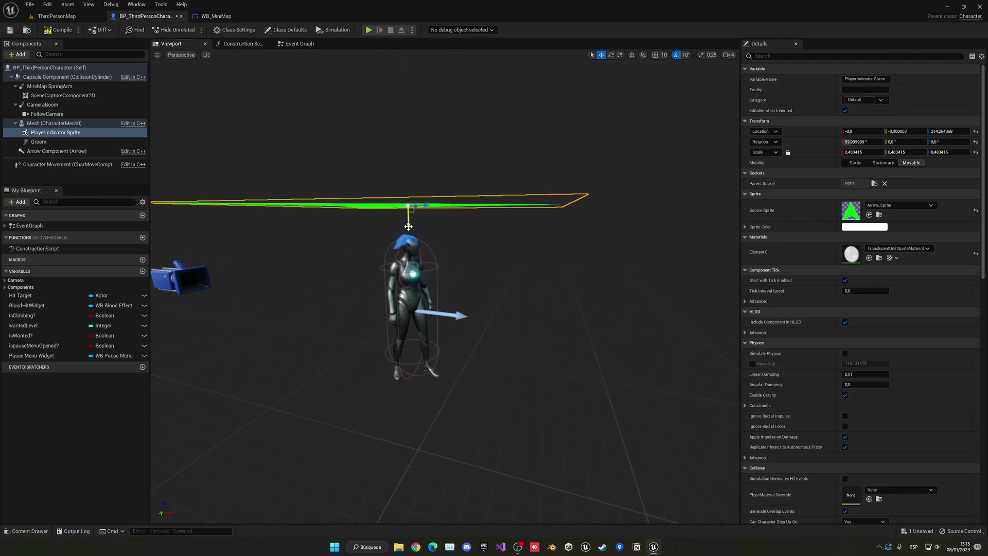
drag(408, 226, 409, 136)
scroll(391, 103, down, 3)
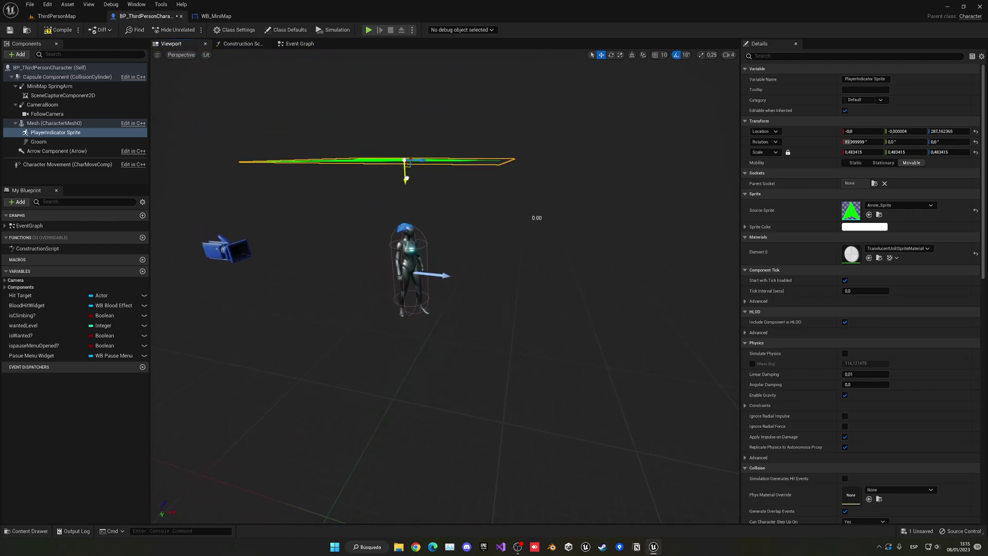
drag(406, 178, 407, 184)
right_drag(407, 185, 405, 218)
drag(404, 185, 402, 139)
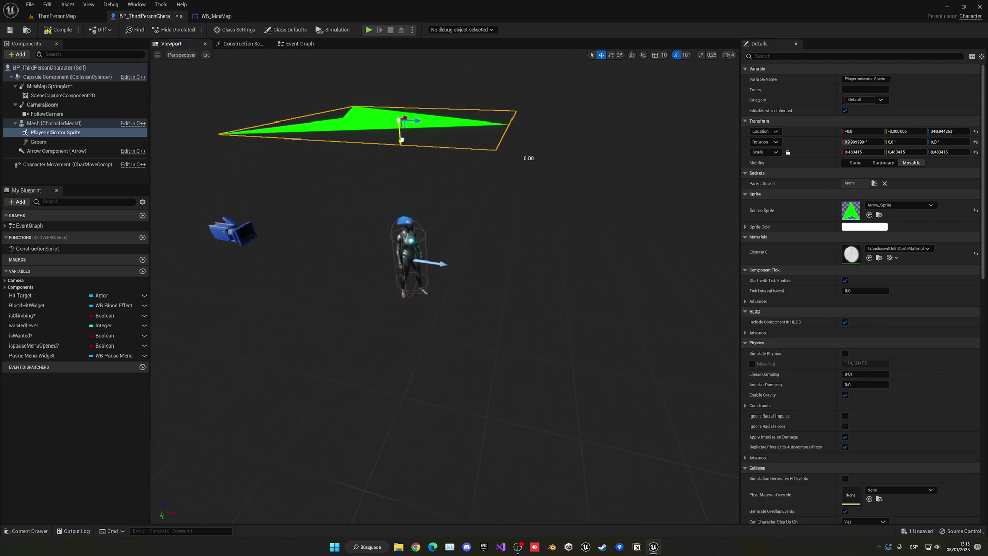
right_drag(402, 140, 425, 143)
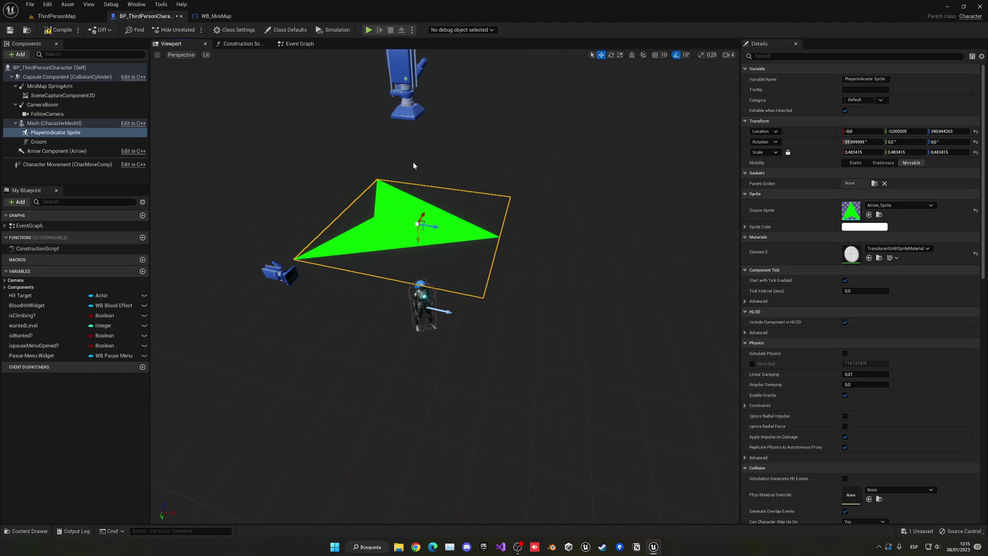
right_drag(407, 97, 403, 52)
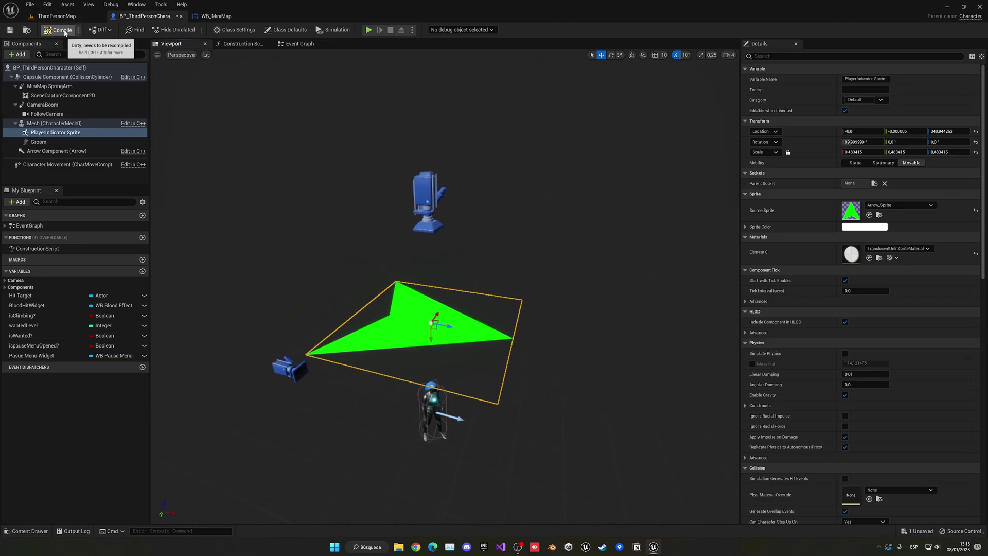
Play ThirdPersonMap, run the character around to check the arrow on the minimap and above the head, and stop the session.
click(75, 16)
click(173, 30)
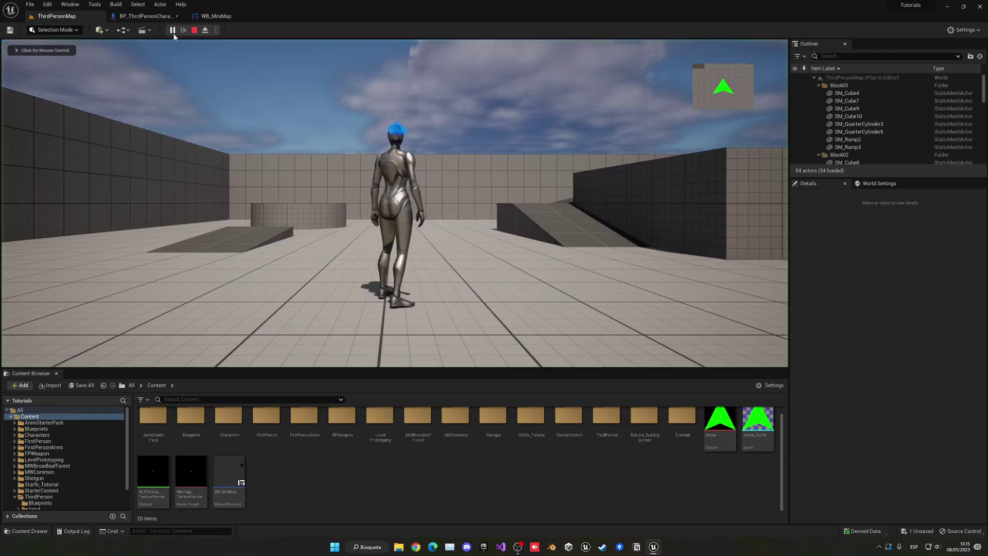
key(w)
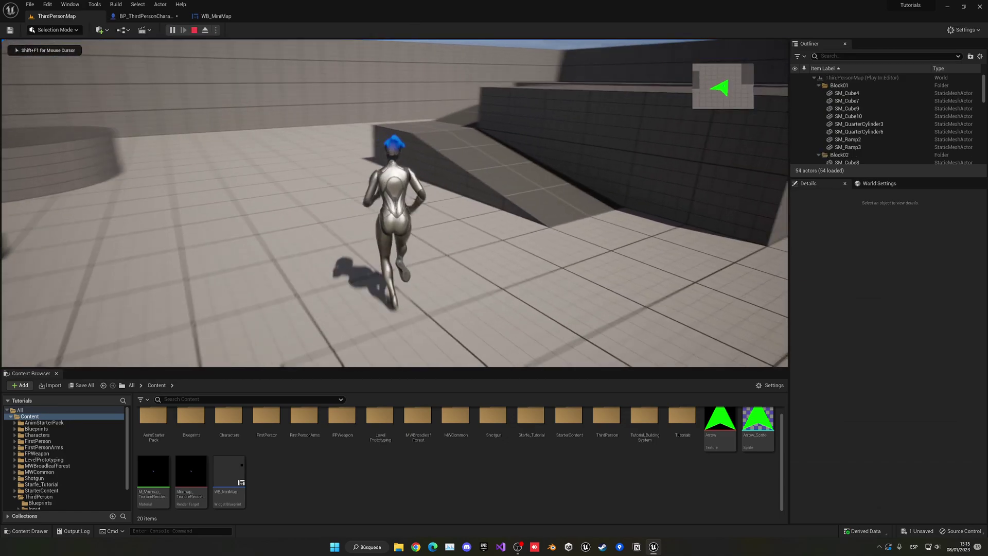
key(a)
key(w)
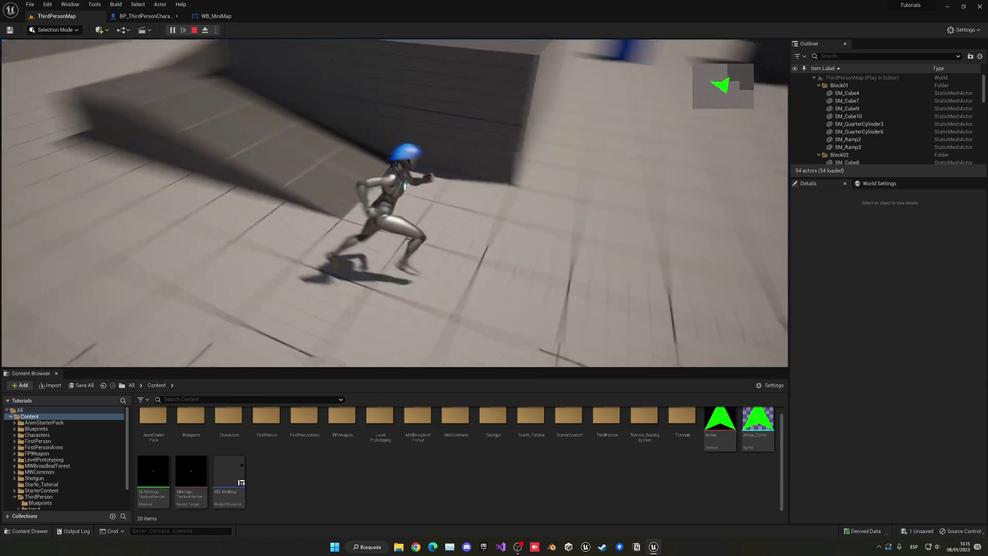
key(w)
key(w)
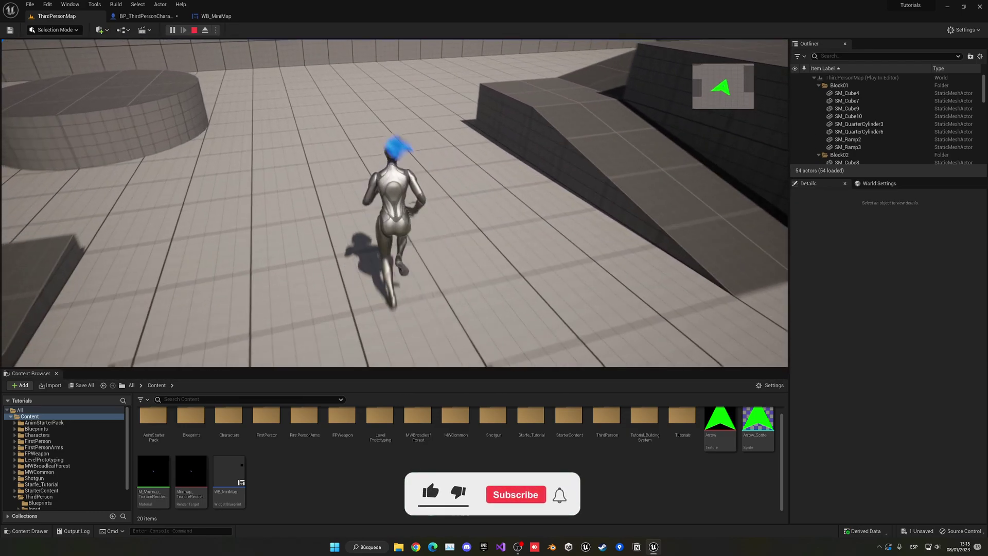
key(d)
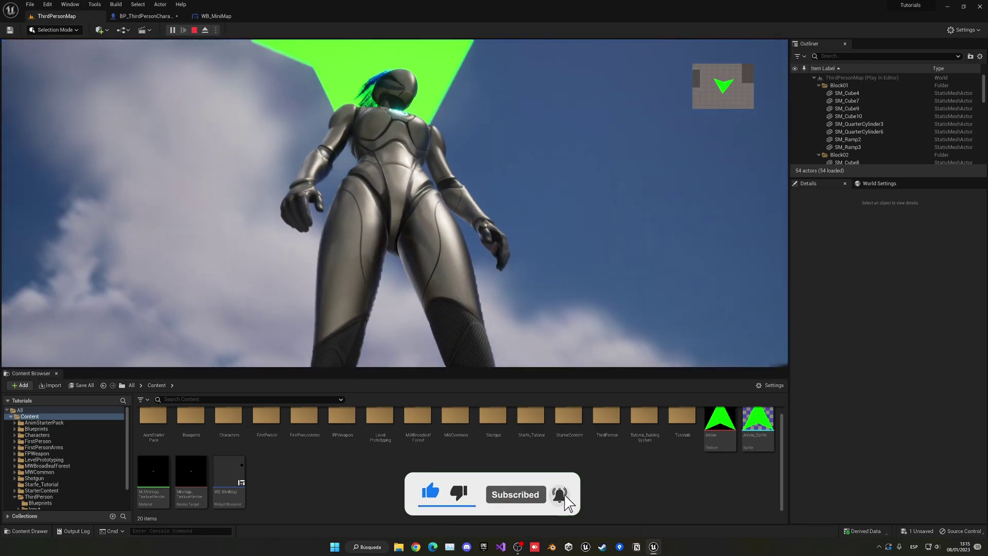
key(Escape)
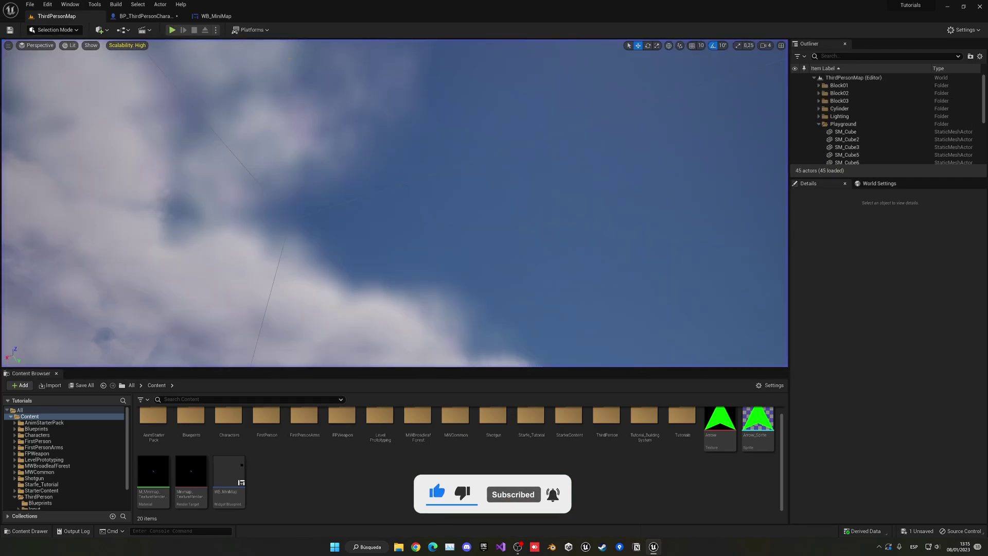
In BP_ThirdPersonCharacter, shrink PlayerIndicator Sprite uniformly to about 0.135 and raise it to about Z 505, just below the scene capture.
click(147, 16)
right_drag(431, 325, 437, 330)
key(r)
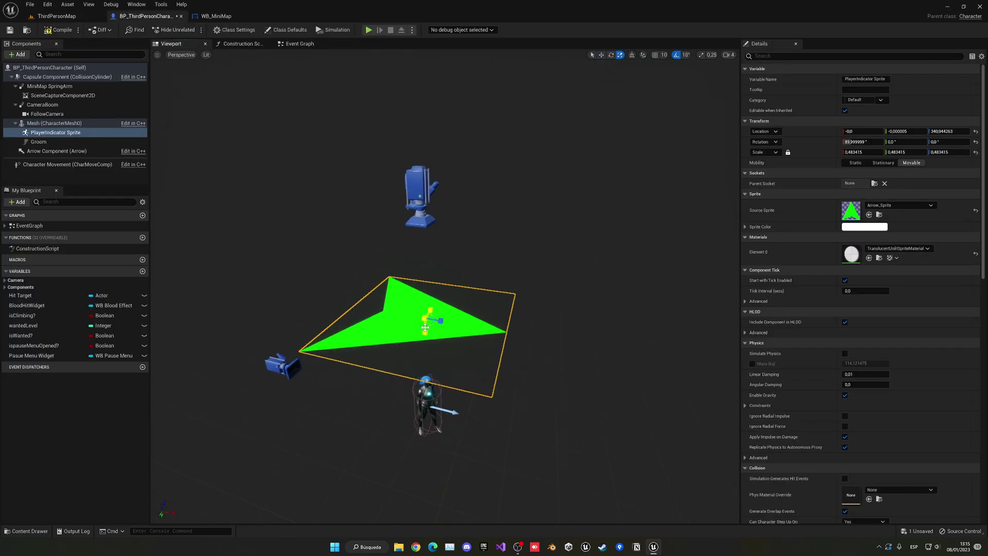
drag(425, 319, 423, 255)
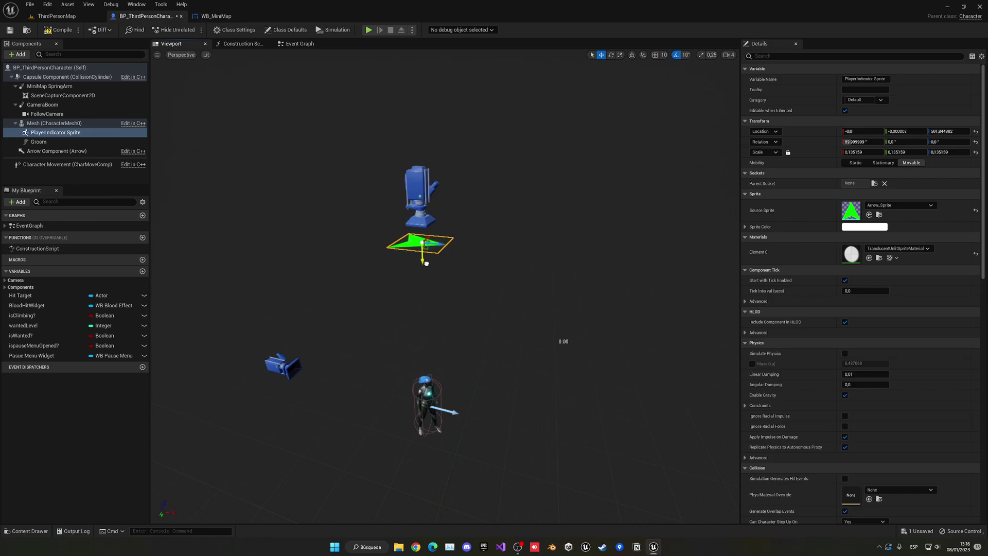
scroll(413, 277, up, 2)
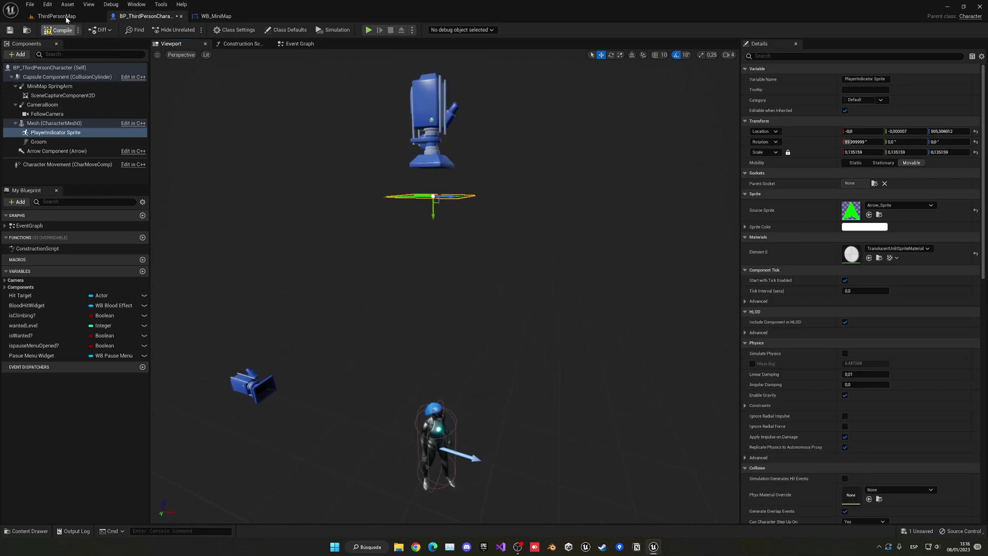
Play ThirdPersonMap, run and turn the character among the ramps to check the smaller minimap arrow, and stop the session.
click(57, 16)
click(172, 30)
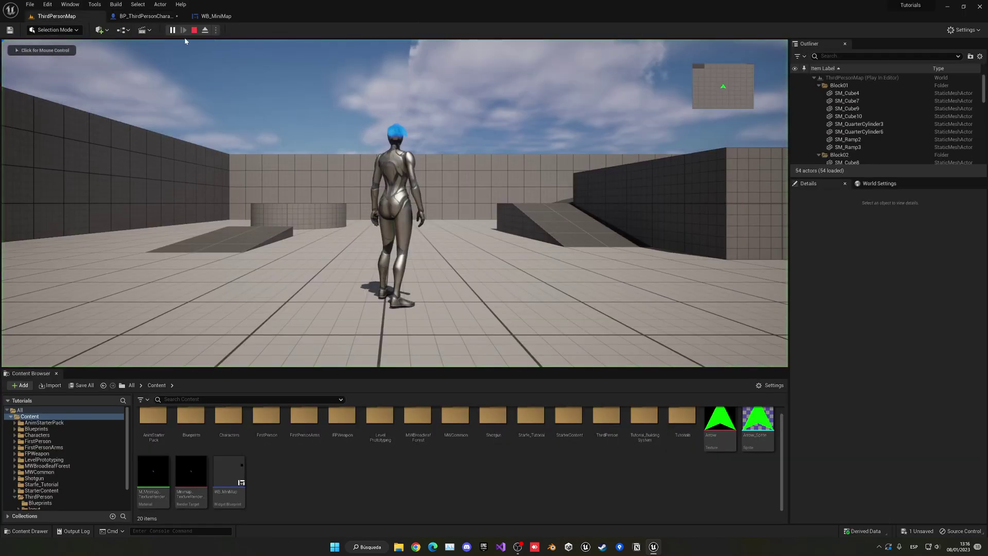
click(751, 91)
key(w)
key(space)
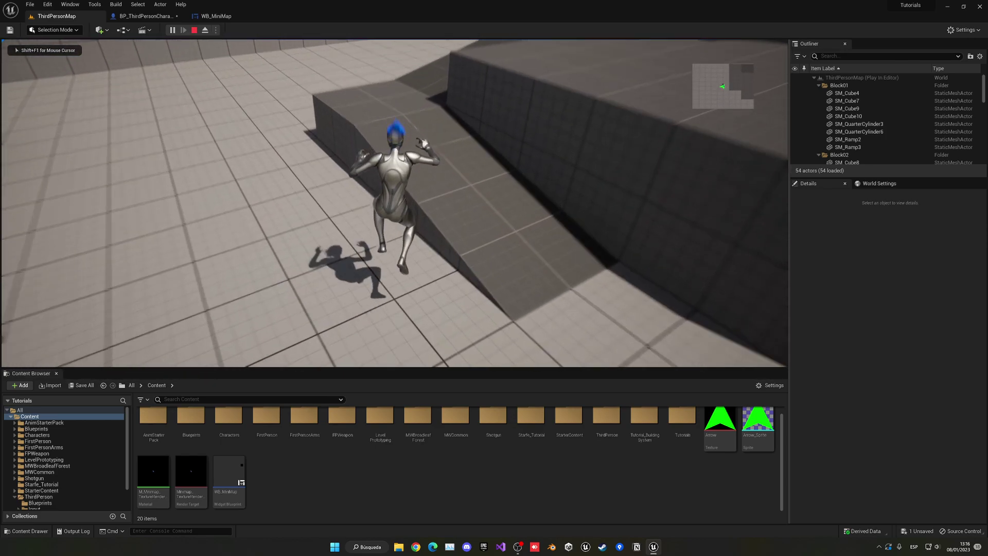
key(a)
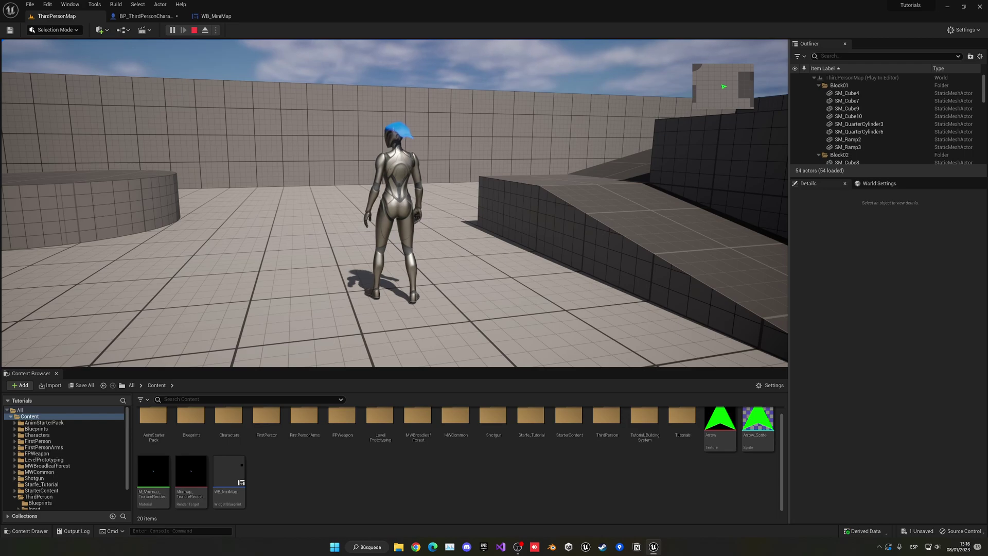
key(w)
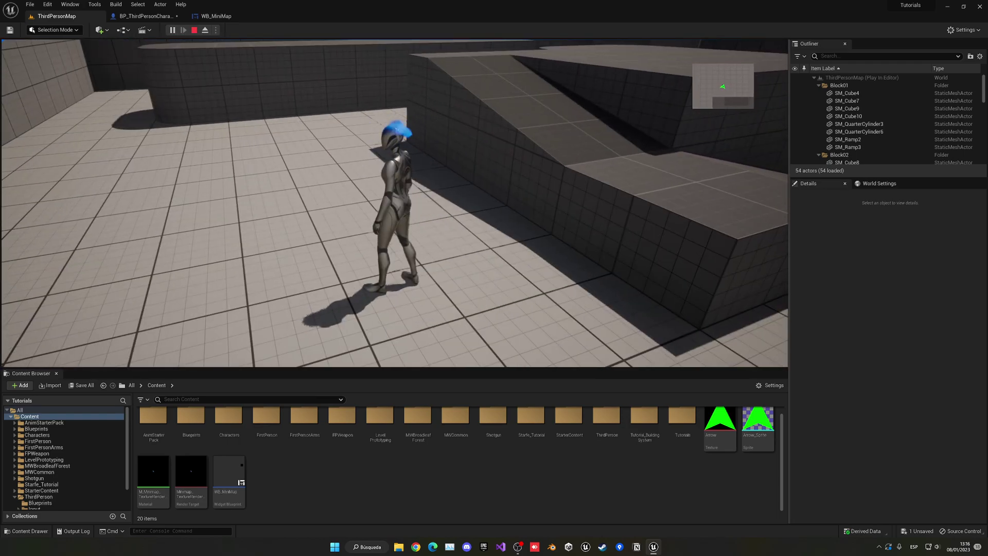
key(d)
key(w)
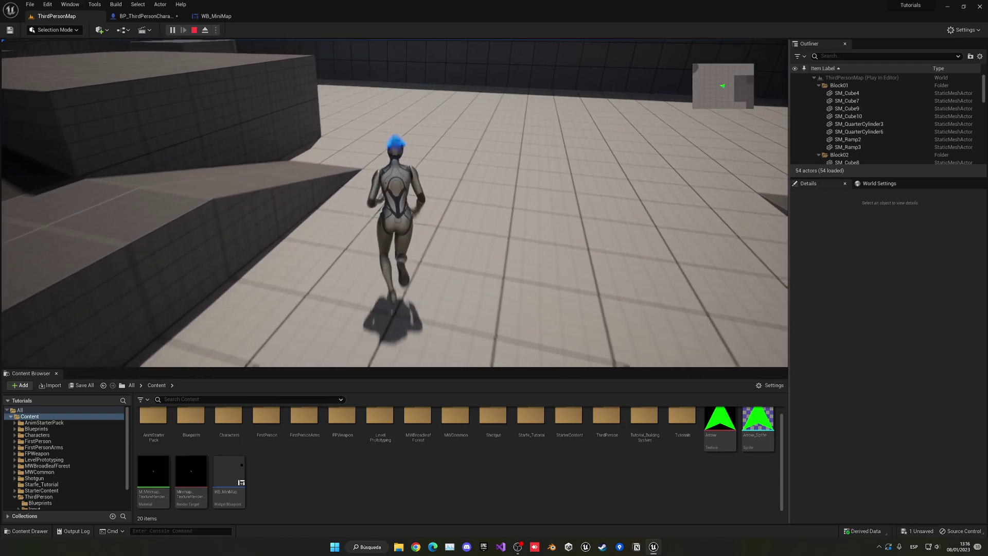
key(a)
key(s)
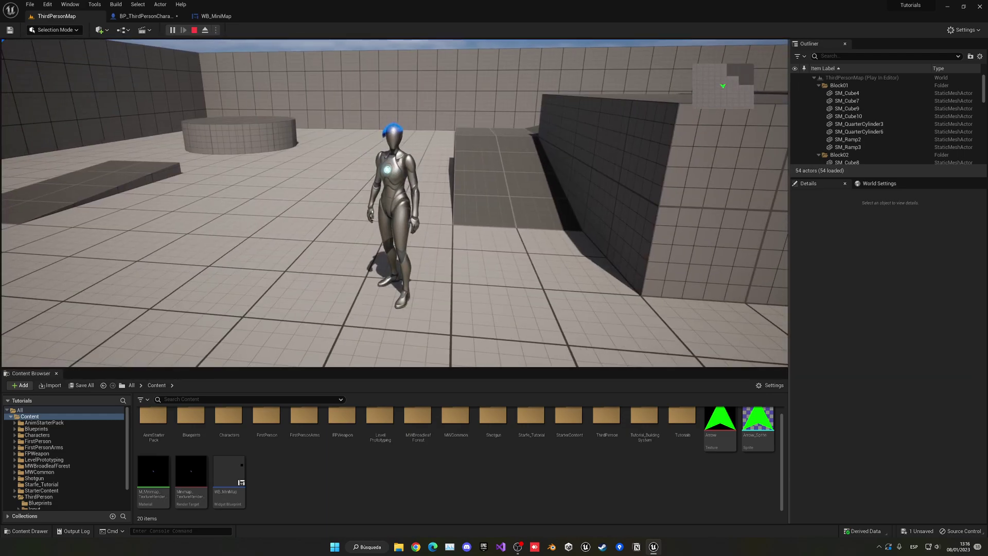
key(a)
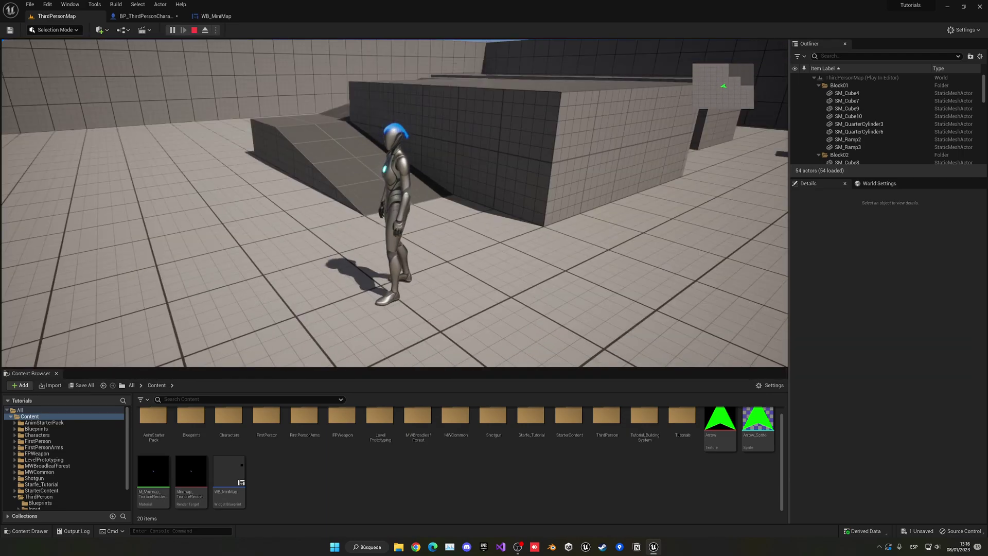
key(Escape)
Enlarge PlayerIndicator Sprite in BP_ThirdPersonCharacter uniformly to a scale of about 0.186.
click(145, 18)
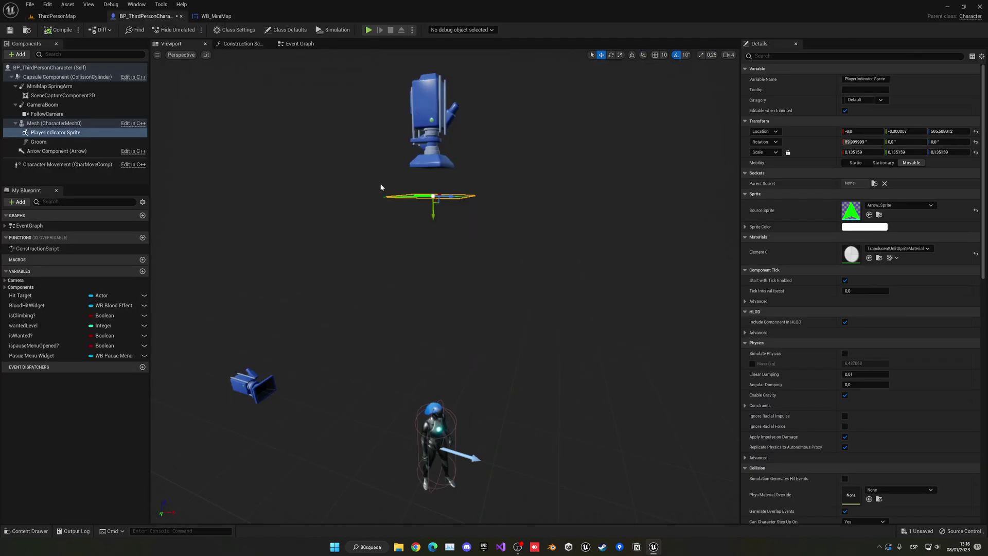
drag(441, 177, 463, 165)
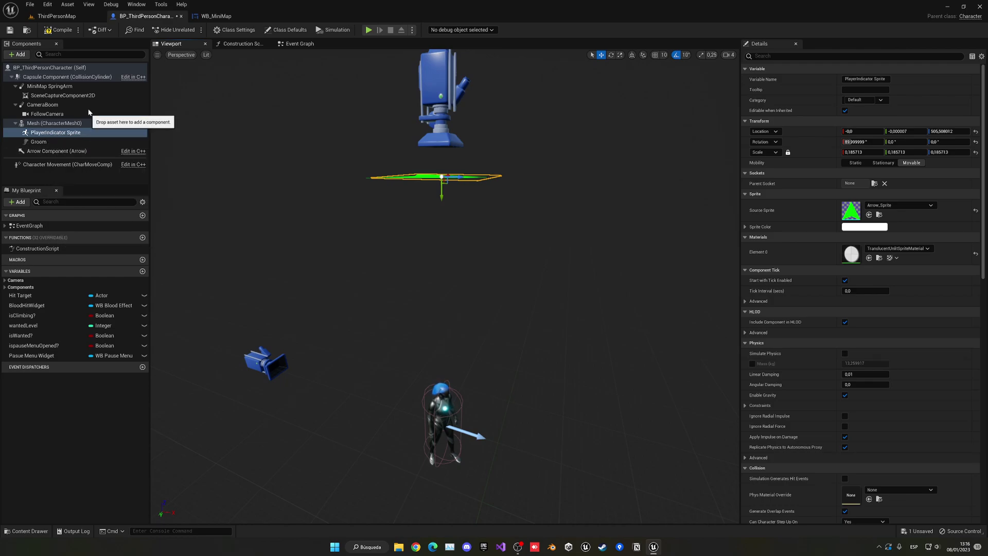
Enable Owner No See in the advanced rendering settings of PlayerIndicator Sprite.
scroll(830, 384, down, 5)
scroll(831, 384, down, 3)
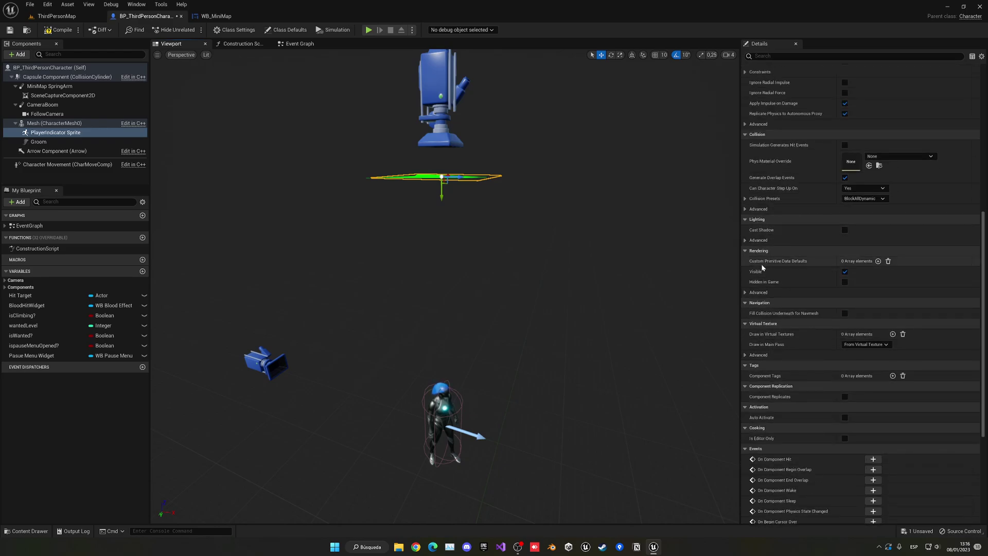
click(756, 292)
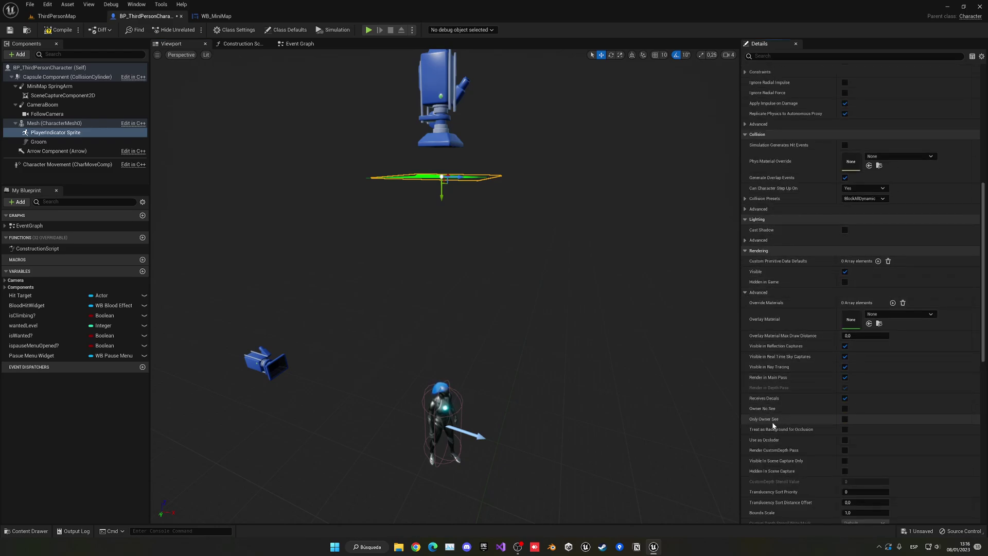
click(844, 409)
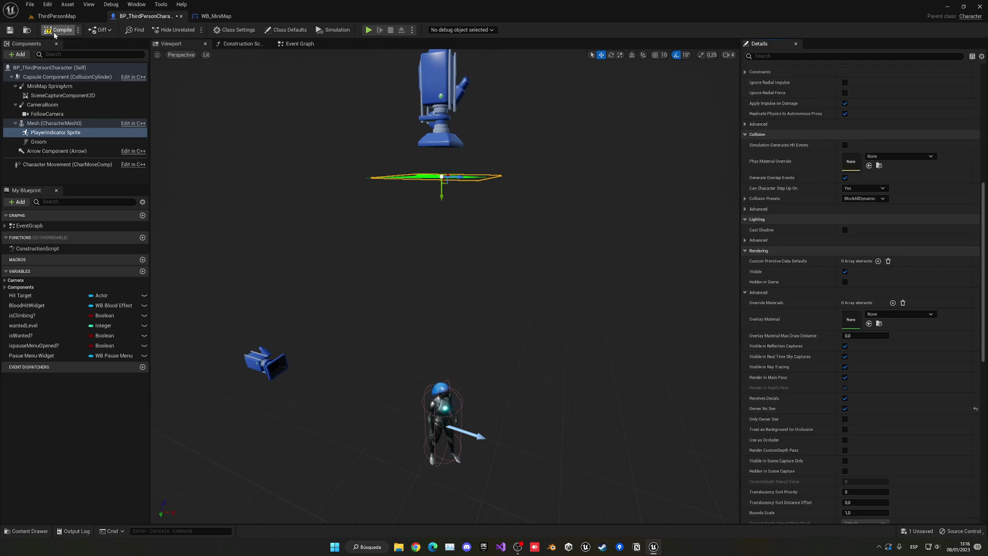
Play ThirdPersonMap, run and jump to check the enlarged arrow and its hidden in-game sprite, and return to the PlayerIndicator Sprite settings in BP_ThirdPersonCharacter.
click(57, 16)
click(172, 30)
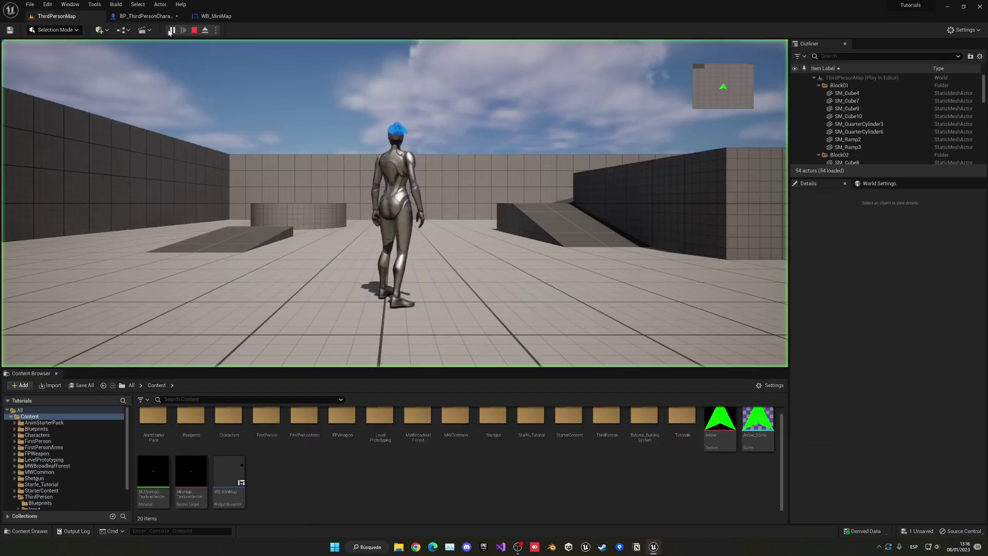
click(347, 127)
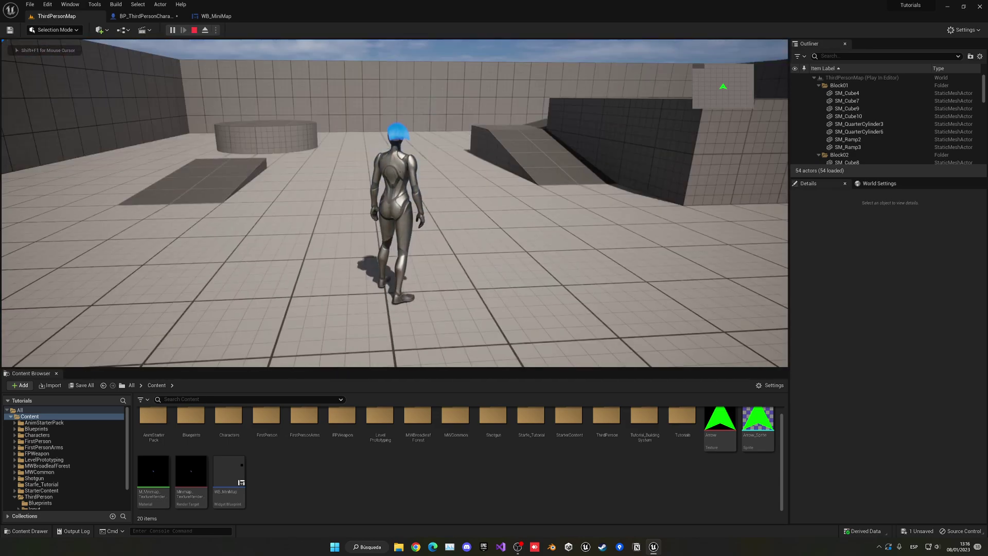
key(w)
key(a)
key(w)
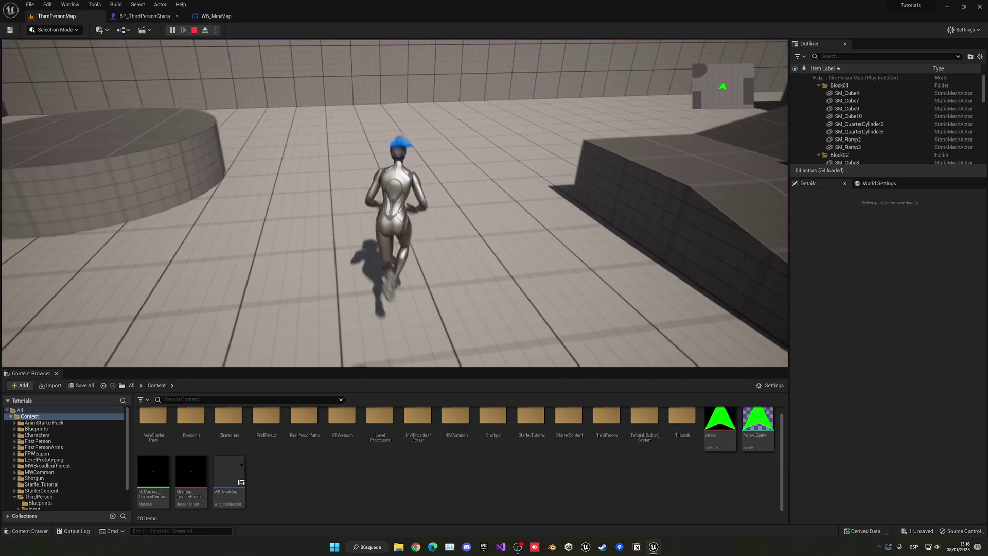
key(w)
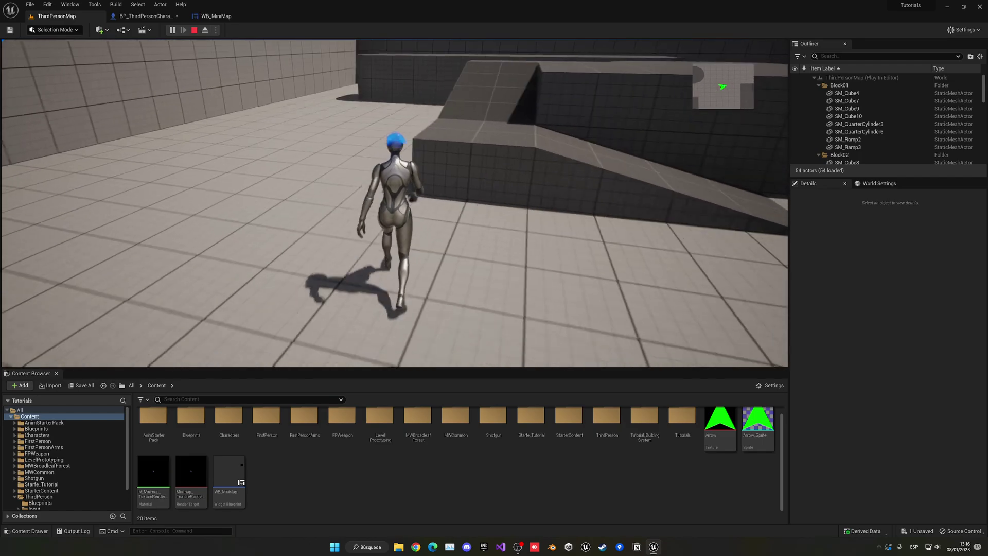
key(space)
key(w)
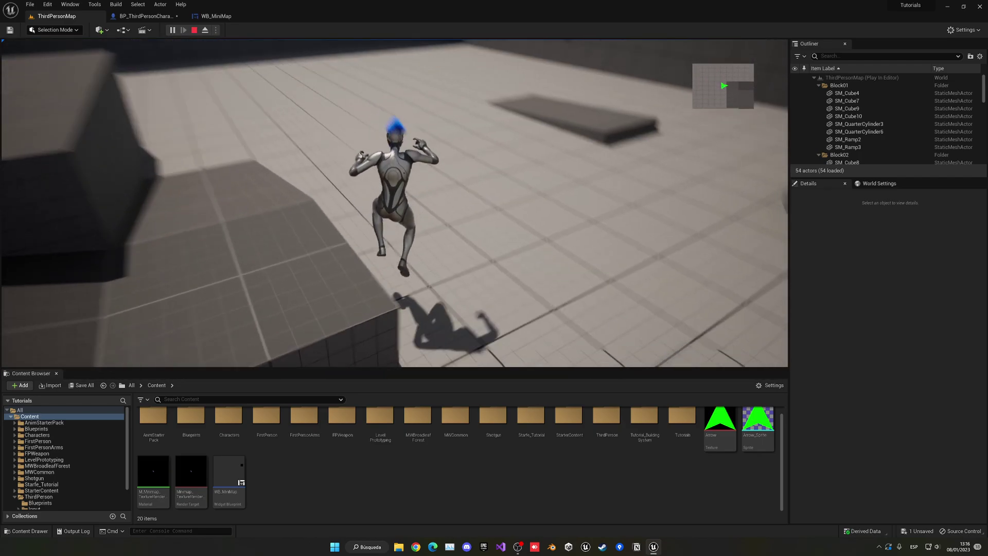
key(space)
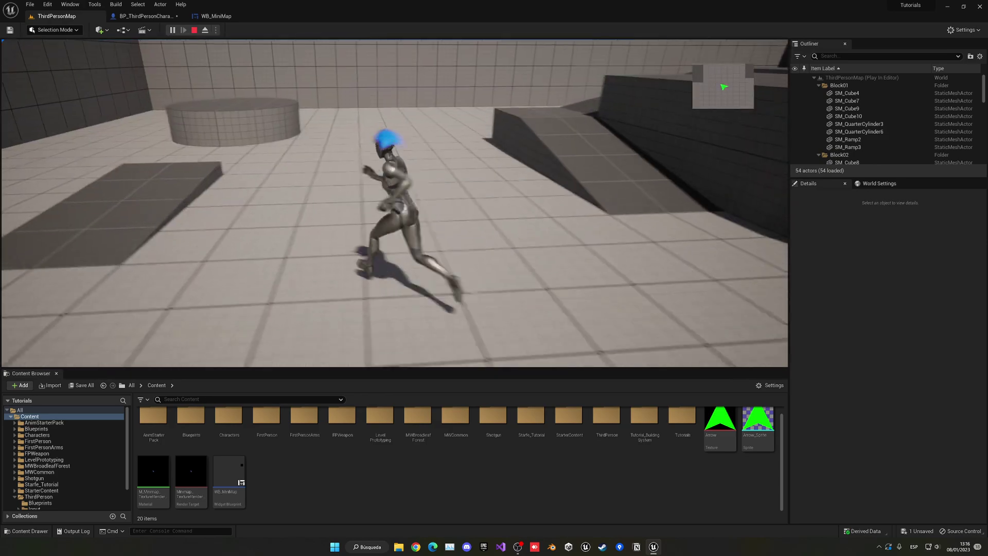
key(Escape)
scroll(844, 354, down, 1)
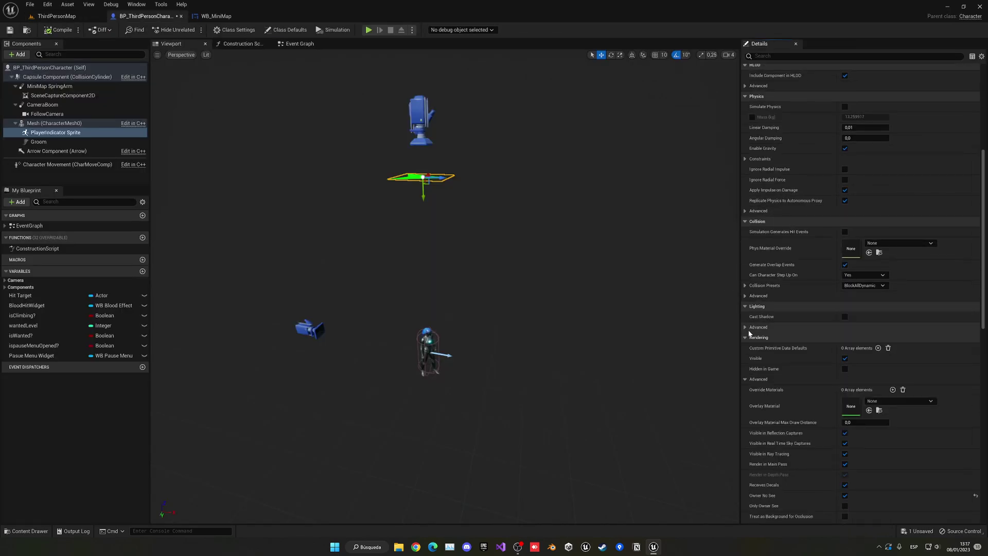
Replace the Element 0 material of PlayerIndicator Sprite with MaskedUnlitSpriteMaterial.
scroll(750, 334, down, 7)
scroll(755, 338, up, 20)
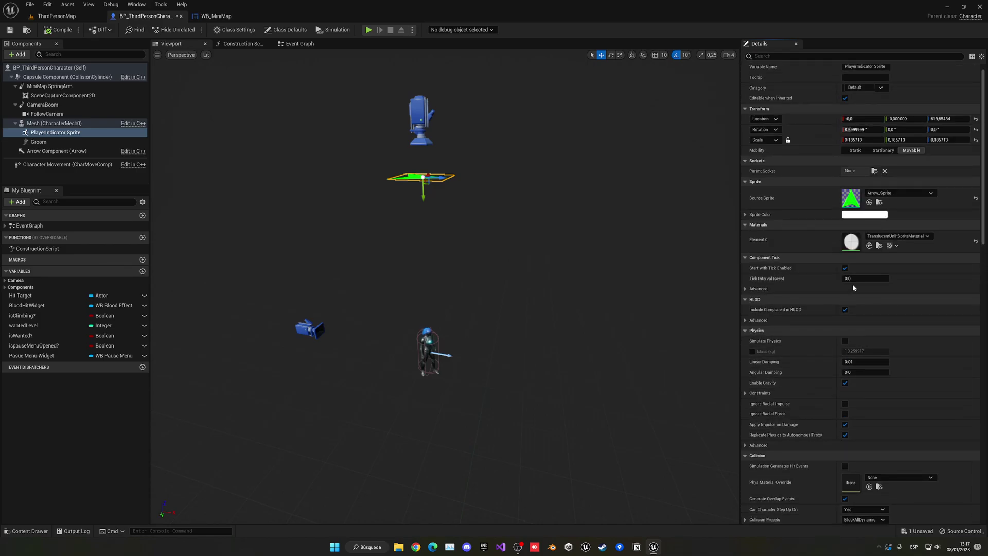
click(900, 237)
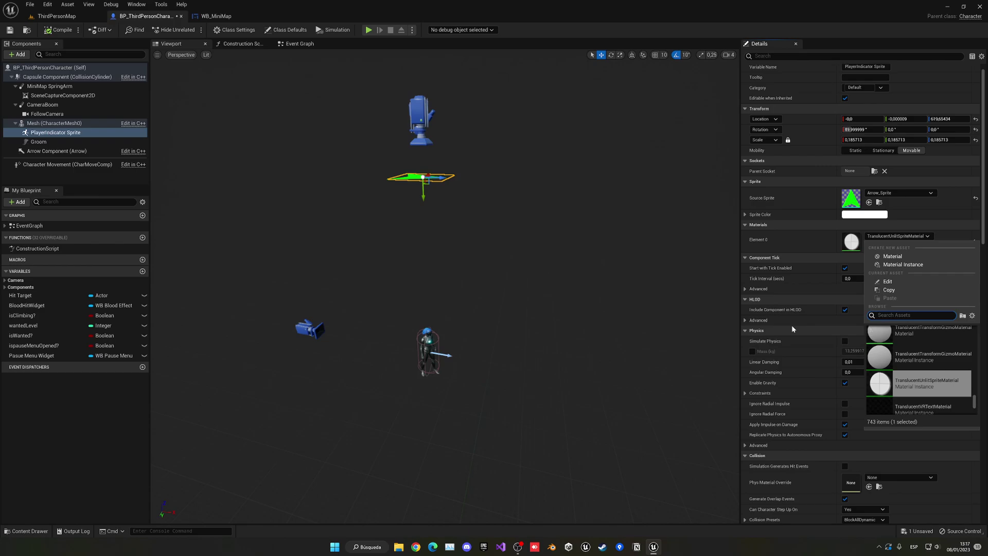
text(sprite)
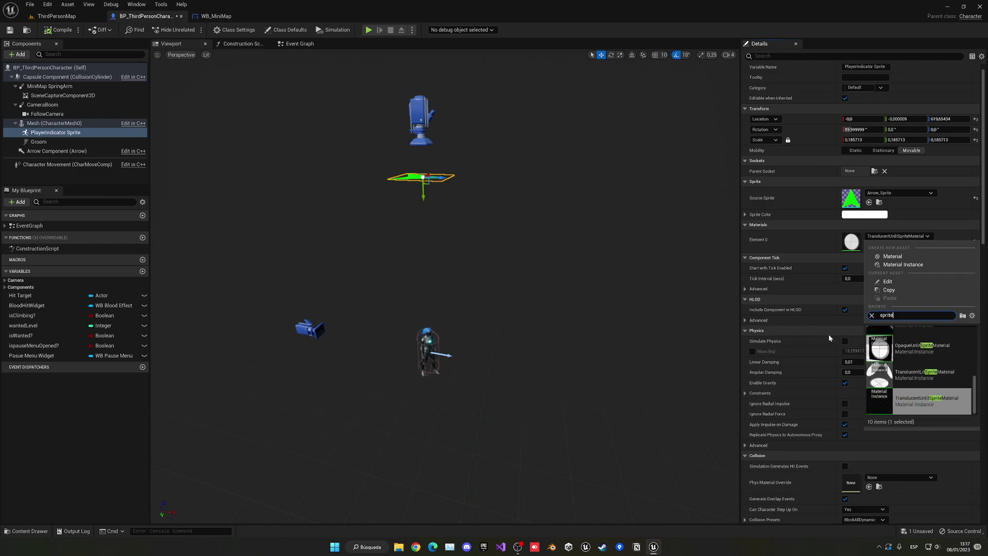
click(871, 315)
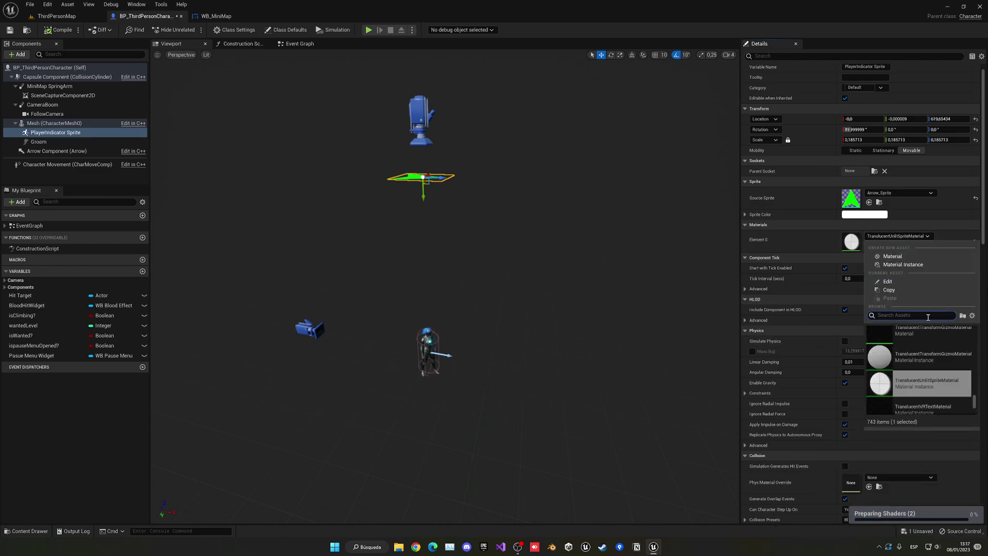
scroll(931, 371, down, 1)
scroll(942, 388, up, 2)
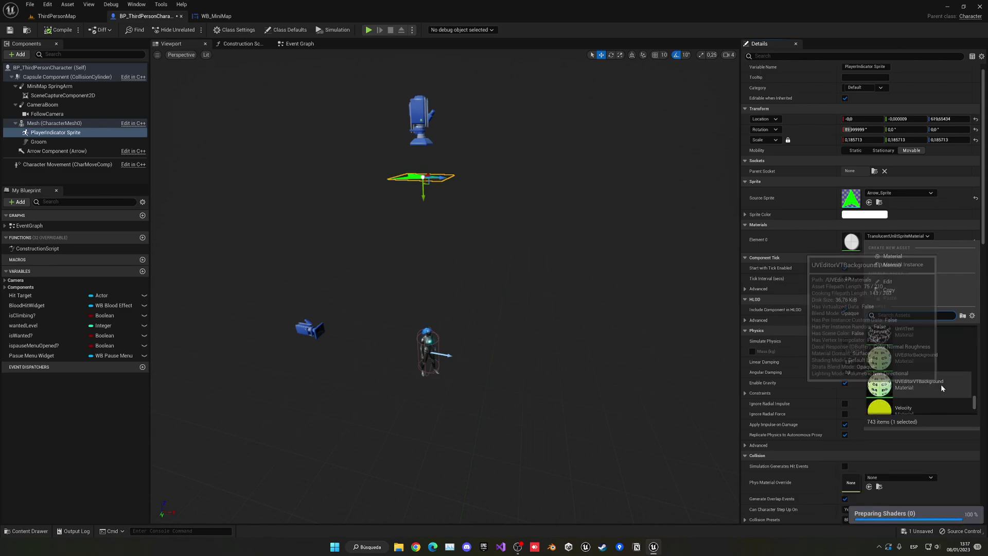
text(sprite)
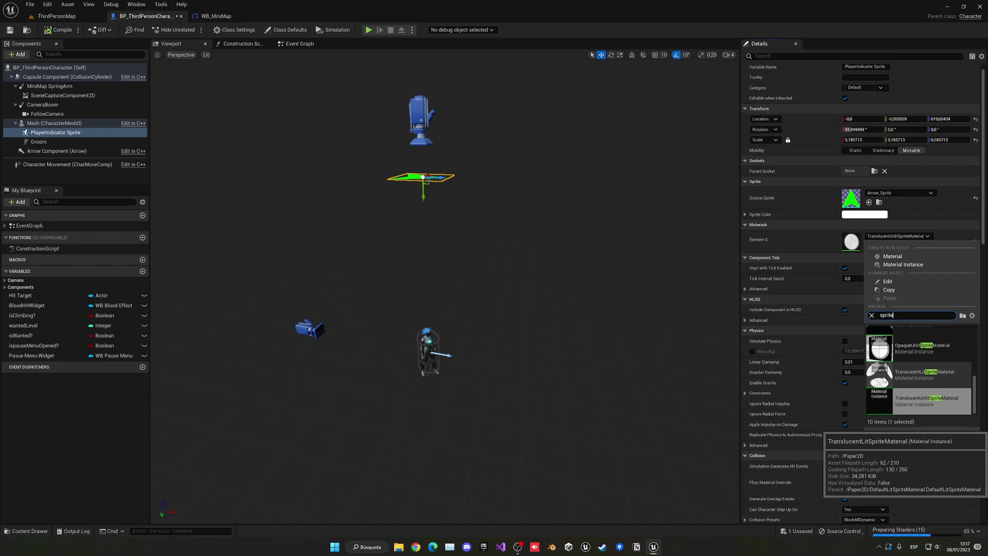
scroll(926, 370, up, 2)
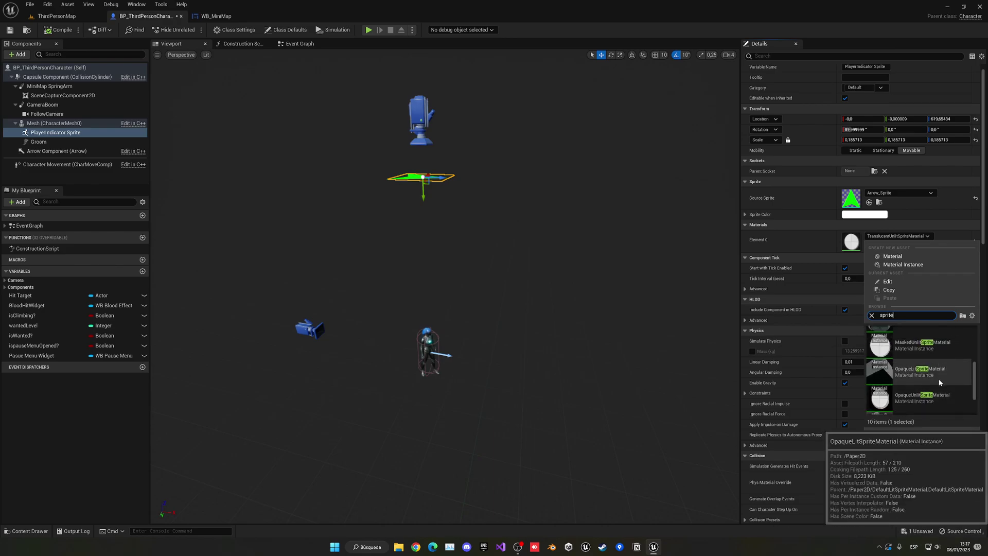
click(915, 343)
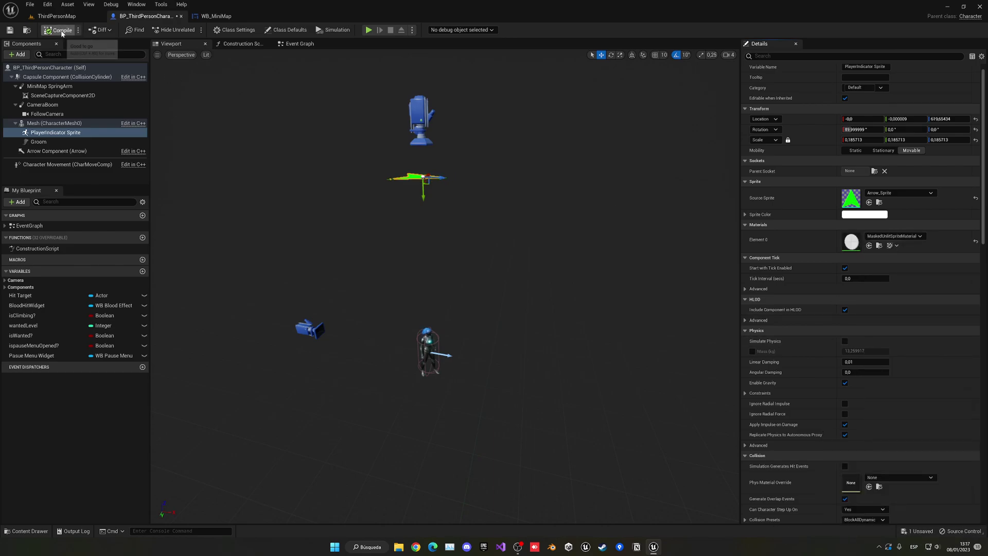
Play ThirdPersonMap, run the character around the ramps to check the minimap arrow with its masked material, and stop the session.
click(81, 18)
click(172, 31)
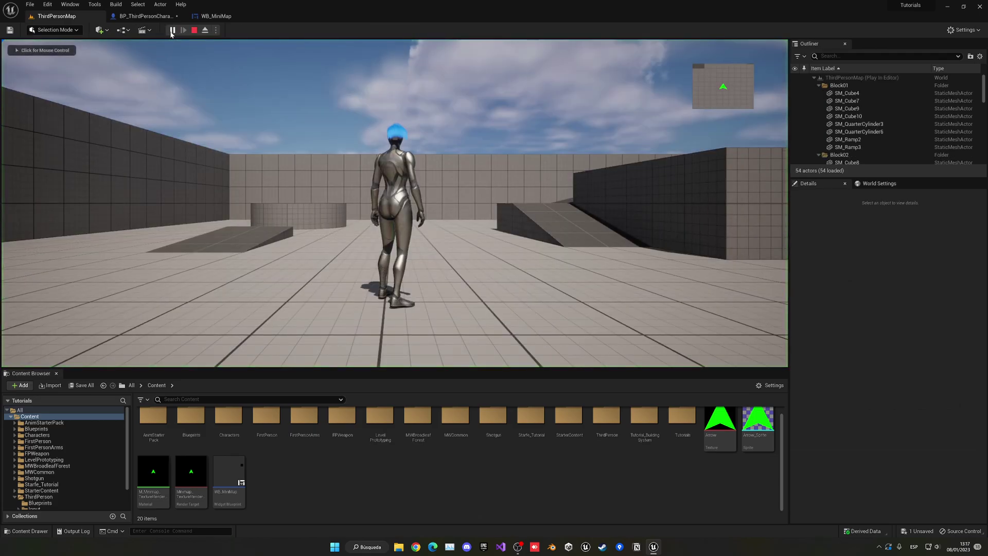
click(720, 95)
key(w)
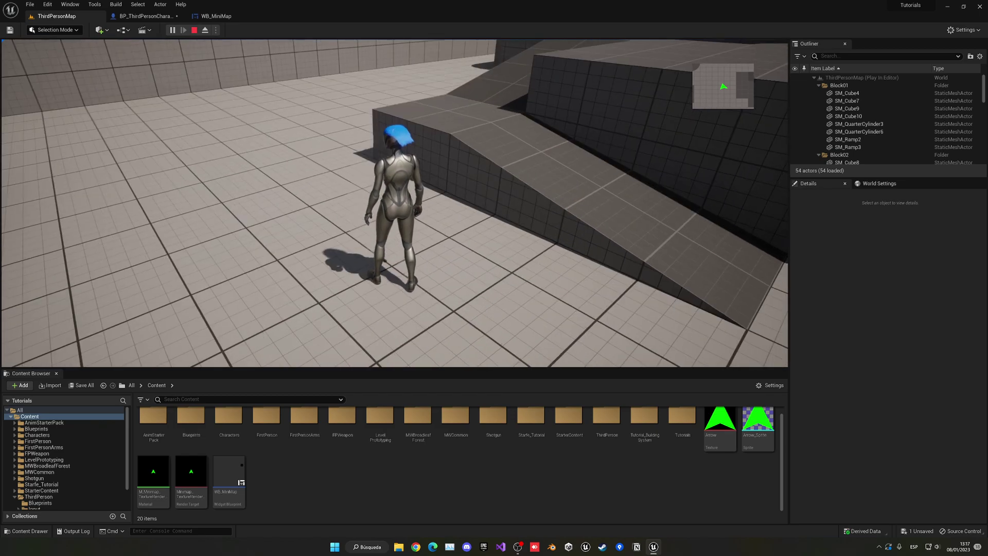
key(w)
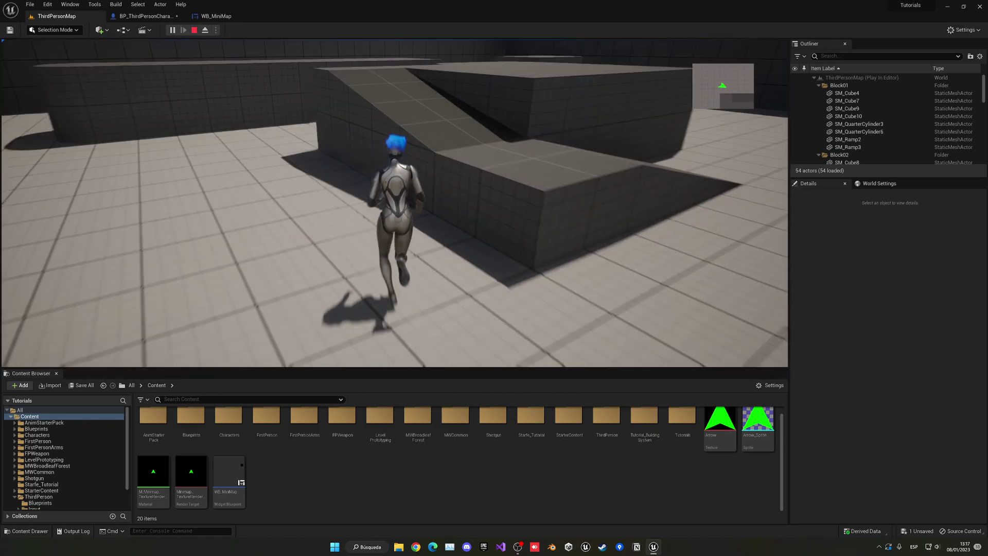
key(Escape)
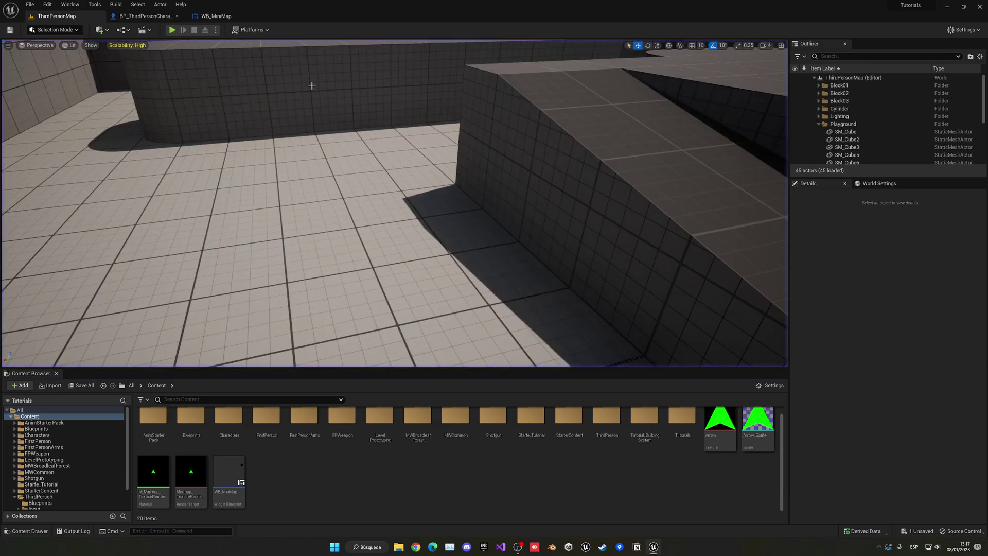
Shift PlayerIndicator Sprite in BP_ThirdPersonCharacter along Y to about -12.3, and replay ThirdPersonMap, running the character to check the minimap arrow.
click(163, 17)
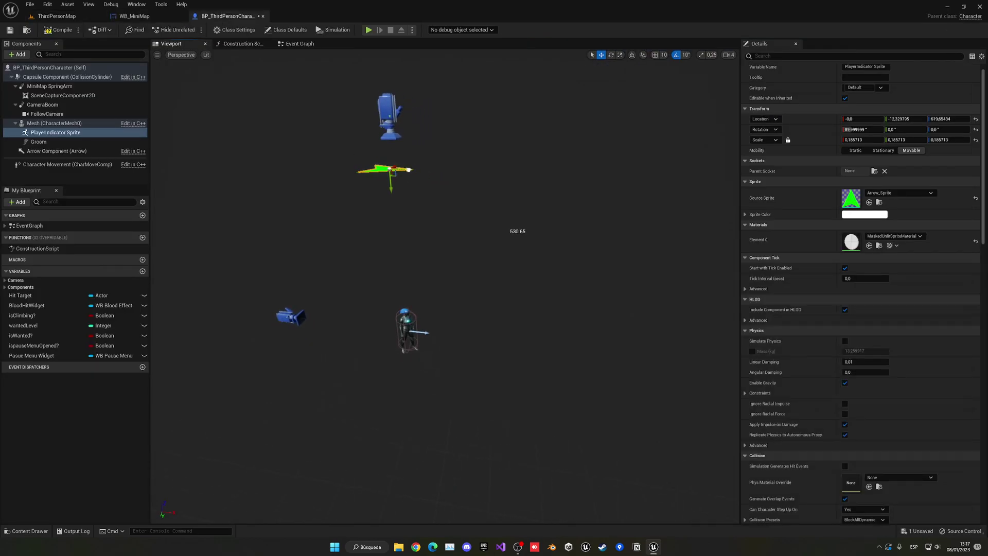
click(67, 17)
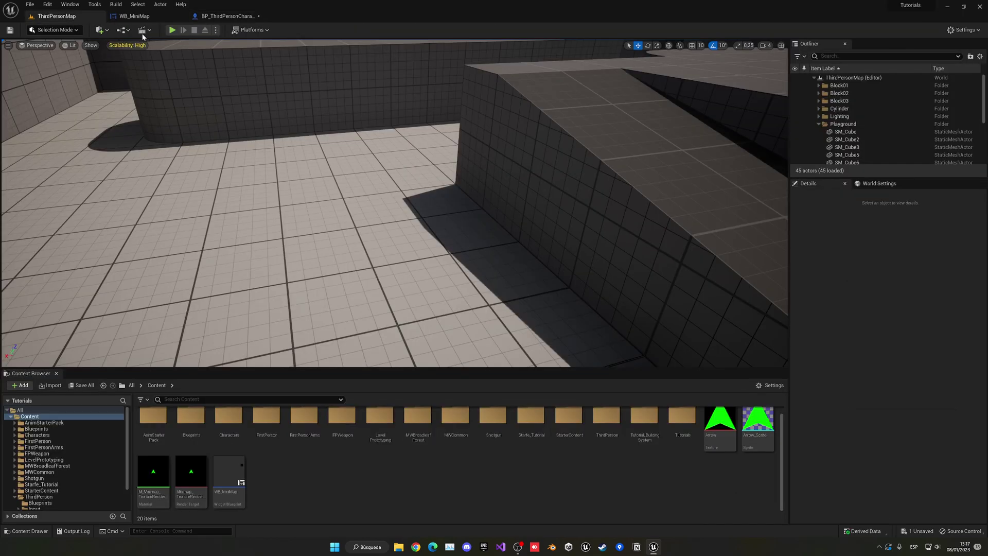
click(172, 30)
key(w)
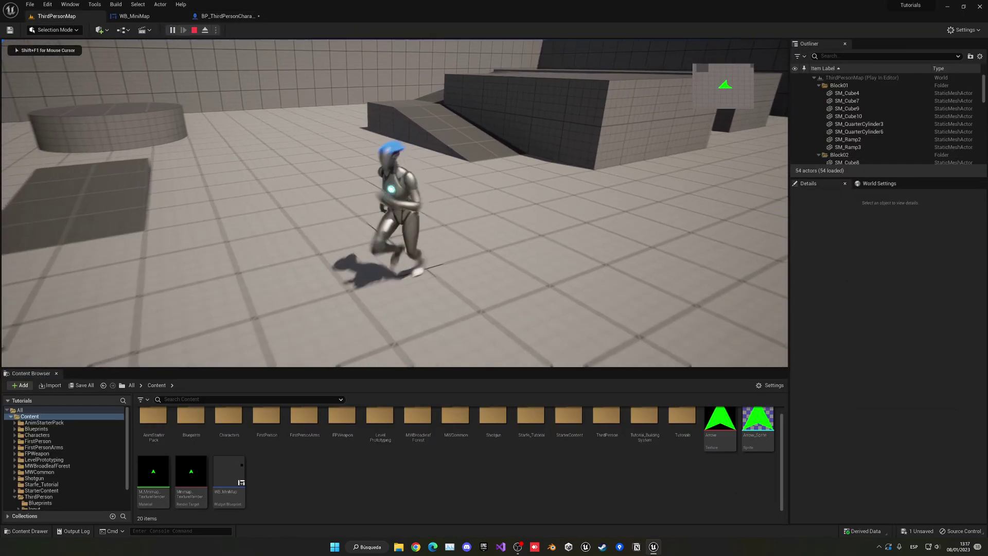